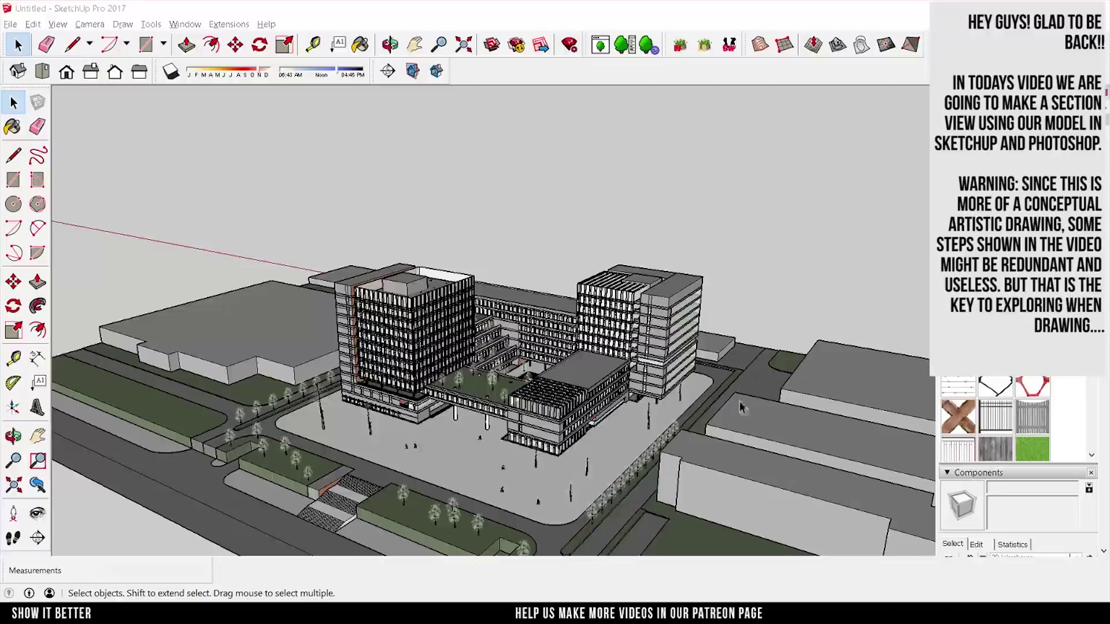
Step: Place a section plane through the tower and align the view to face the cut straight-on
{"action": "scroll", "coordinate": [682, 406], "scroll_direction": "up", "scroll_amount": 5}
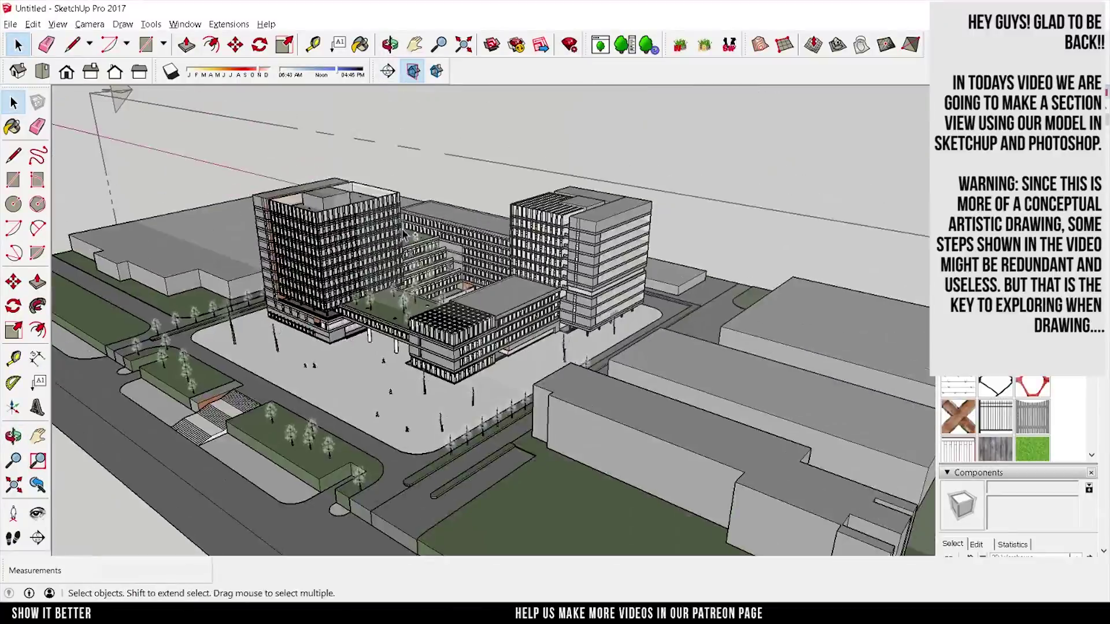
{"action": "left_click", "coordinate": [388, 70]}
{"action": "scroll", "coordinate": [405, 260], "scroll_direction": "up", "scroll_amount": 3}
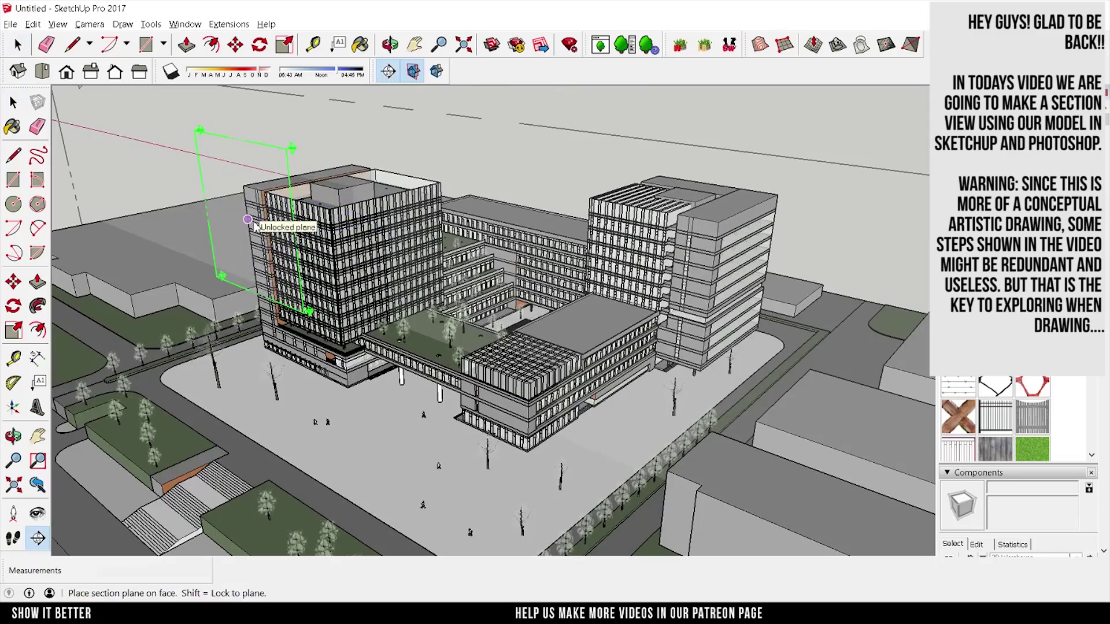
{"action": "left_click", "coordinate": [248, 151]}
{"action": "right_click", "coordinate": [253, 155]}
{"action": "left_click", "coordinate": [285, 231]}
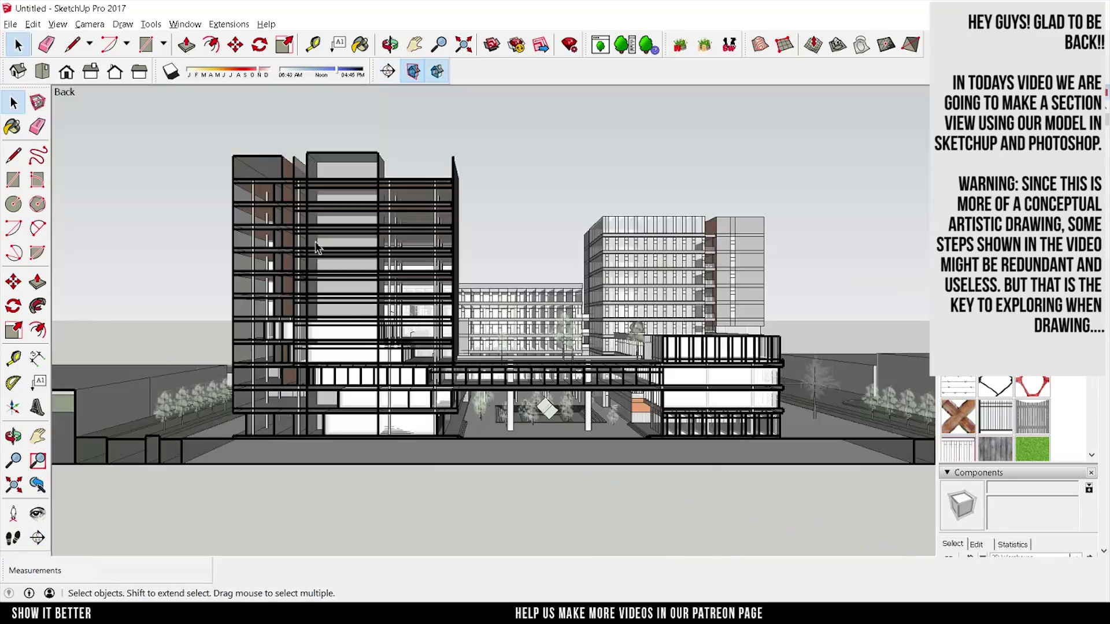
Step: Switch the model display to the Hidden Line style
{"action": "scroll", "coordinate": [383, 391], "scroll_direction": "up", "scroll_amount": 3}
{"action": "scroll", "coordinate": [383, 390], "scroll_direction": "up", "scroll_amount": 2}
{"action": "scroll", "coordinate": [578, 387], "scroll_direction": "down", "scroll_amount": 5}
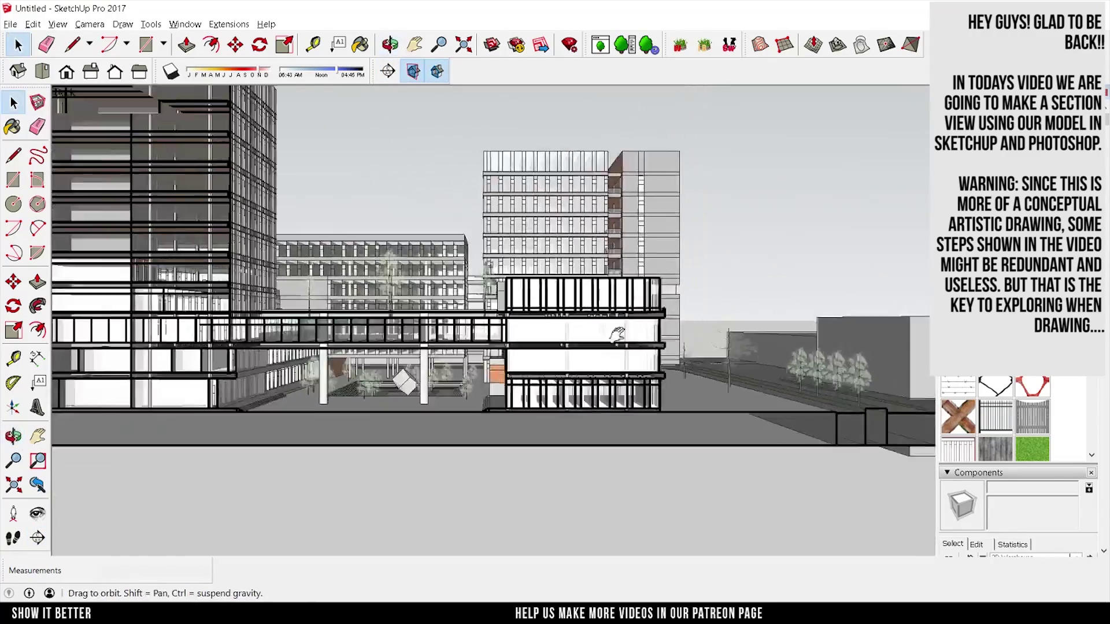
{"action": "scroll", "coordinate": [639, 384], "scroll_direction": "down", "scroll_amount": 1}
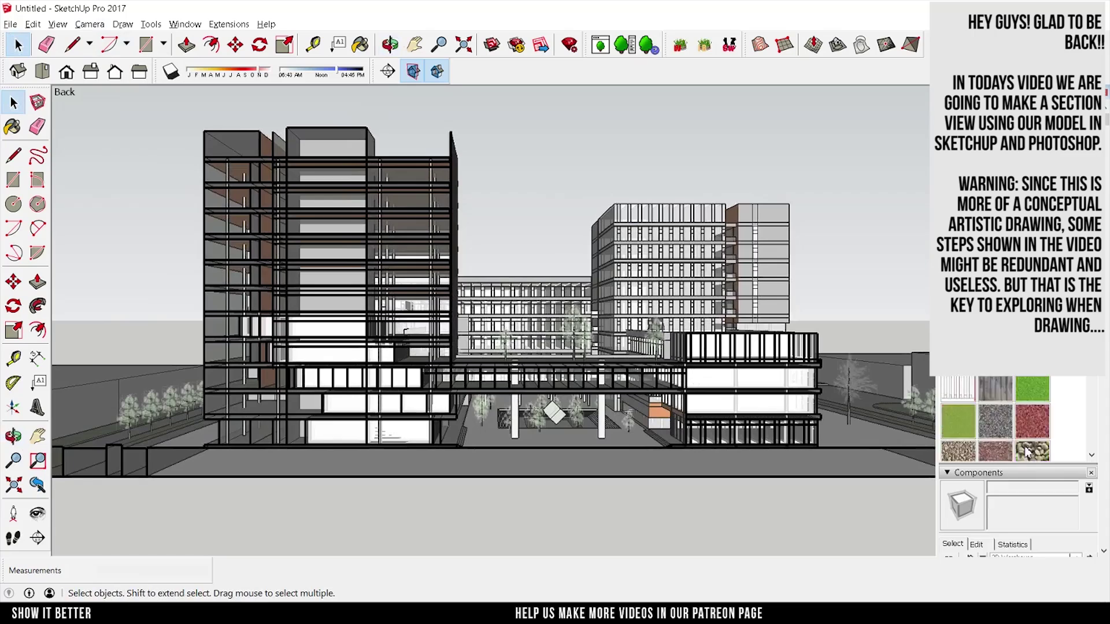
{"action": "scroll", "coordinate": [1061, 502], "scroll_direction": "down", "scroll_amount": 5}
{"action": "left_click", "coordinate": [995, 433]}
{"action": "scroll", "coordinate": [1076, 452], "scroll_direction": "down", "scroll_amount": 1}
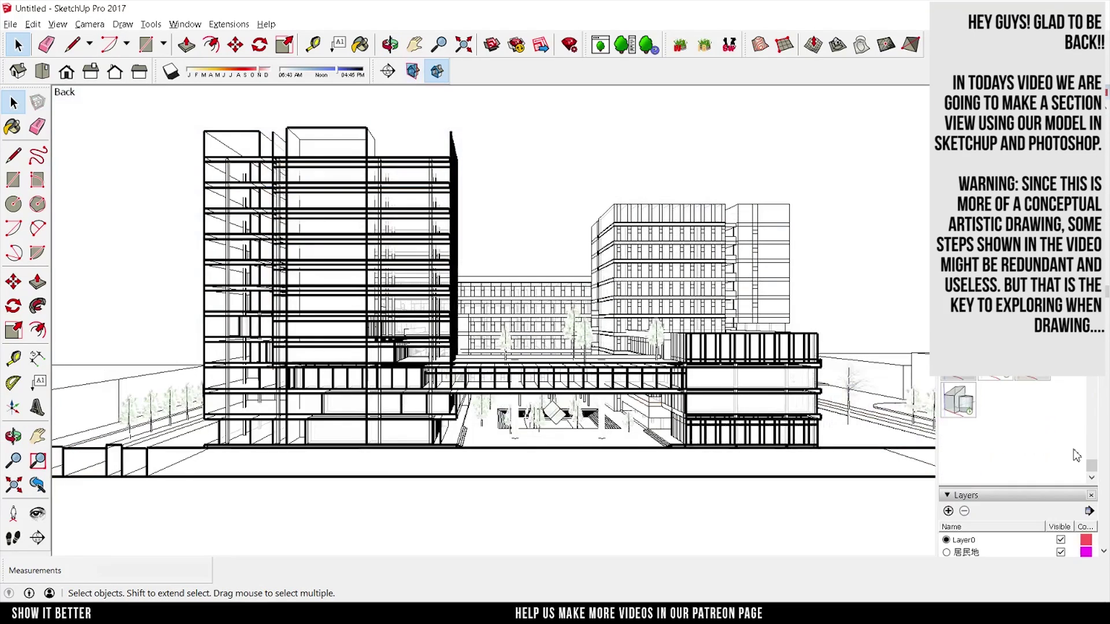
{"action": "left_click", "coordinate": [57, 24]}
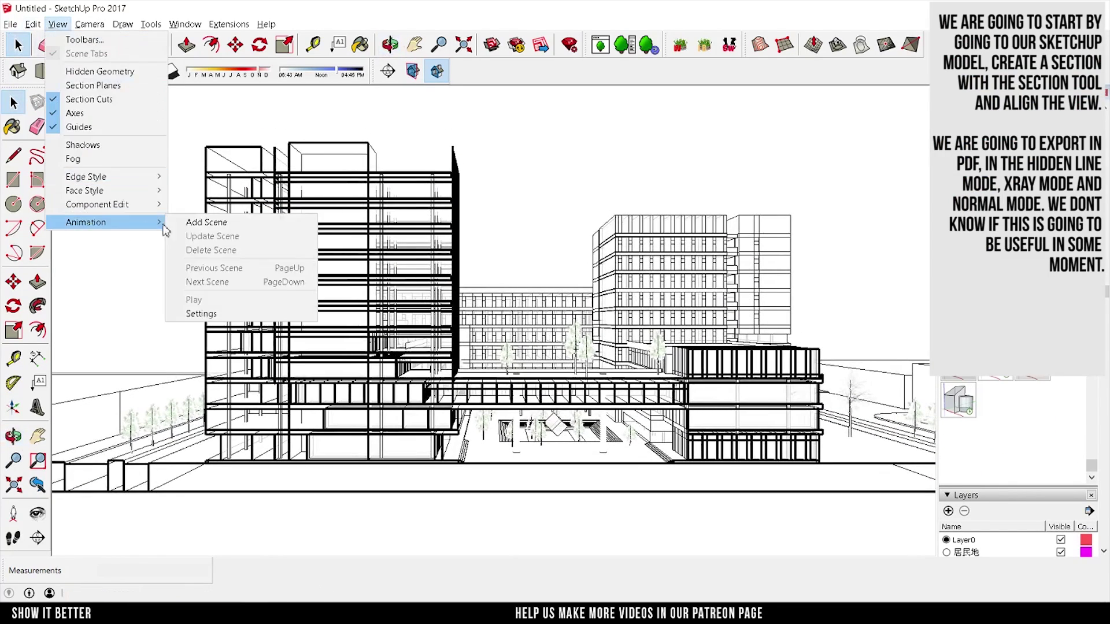
Step: Add a scene and export the hidden-line section view as PDF base 1
{"action": "left_click", "coordinate": [220, 220]}
{"action": "left_click", "coordinate": [10, 24]}
{"action": "left_click", "coordinate": [285, 234]}
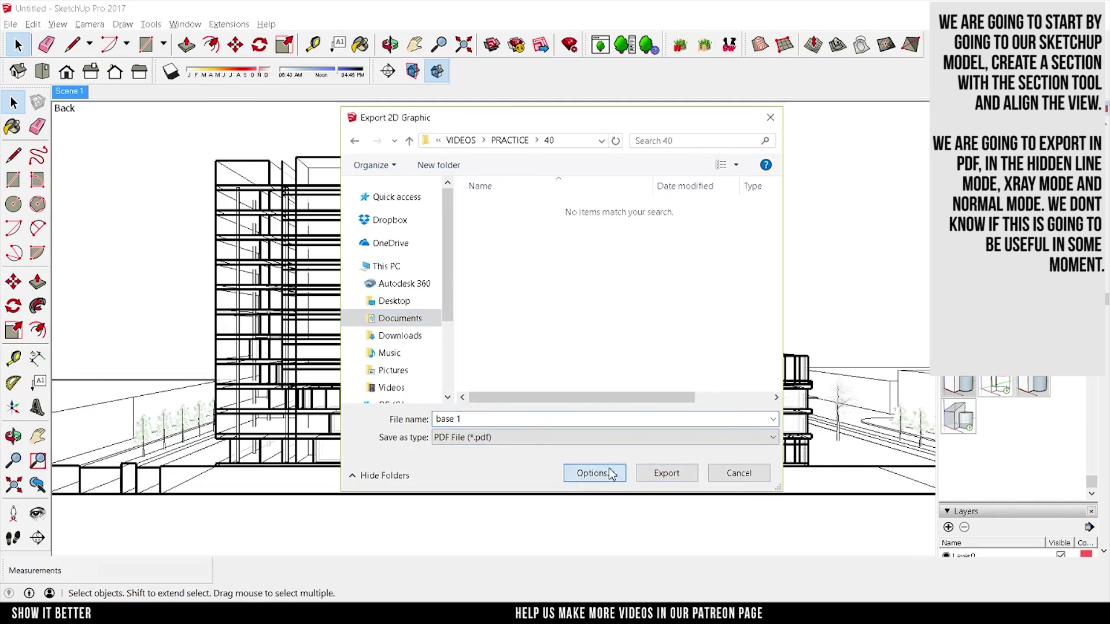
{"action": "left_click", "coordinate": [595, 473]}
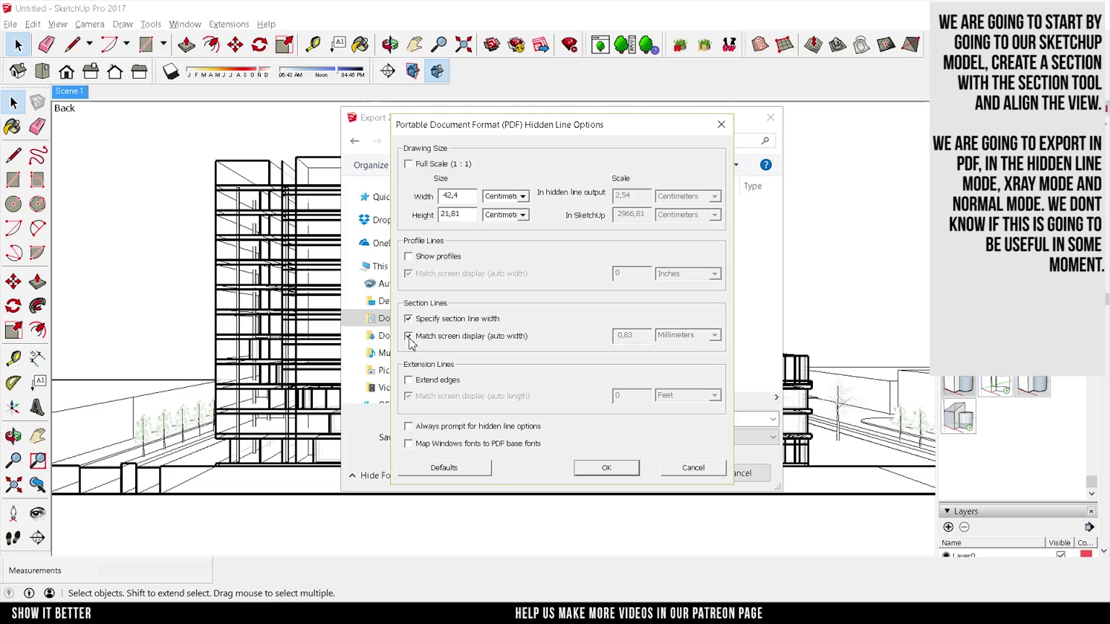
{"action": "left_click", "coordinate": [607, 468]}
{"action": "left_click", "coordinate": [665, 472]}
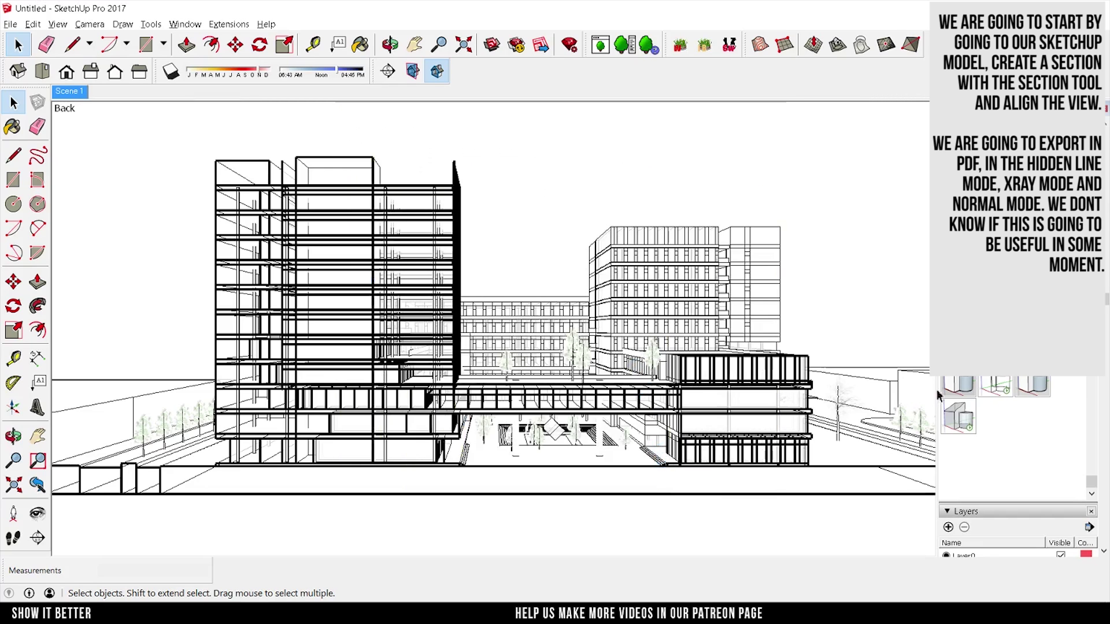
Step: Switch to Wireframe style and export the view as PDF base 2
{"action": "left_click", "coordinate": [1008, 393]}
{"action": "left_click", "coordinate": [9, 24]}
{"action": "left_click", "coordinate": [285, 234]}
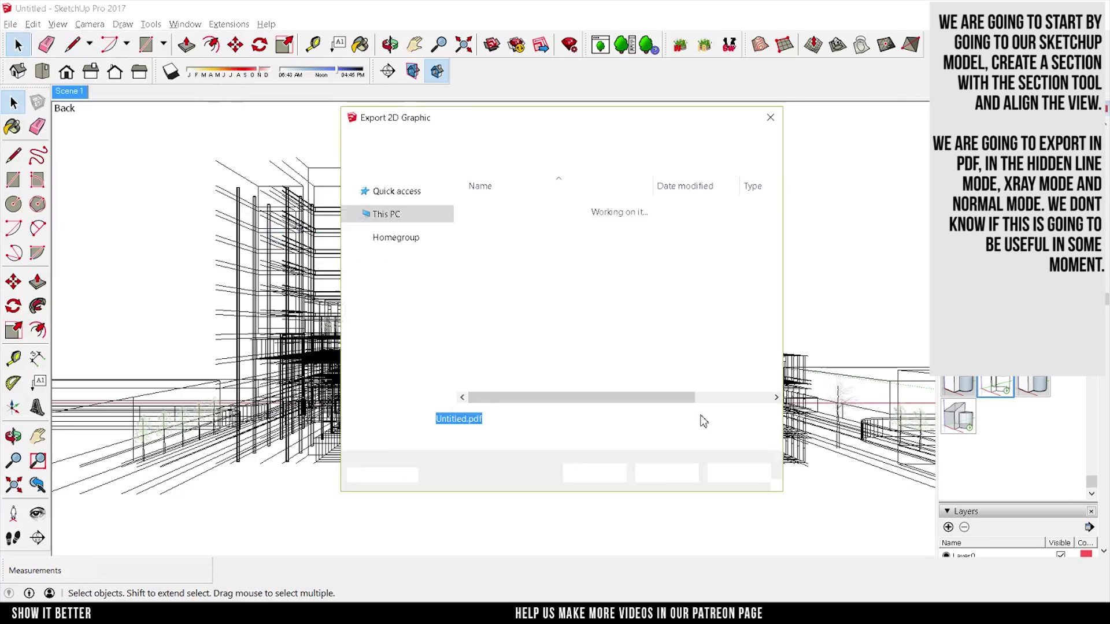
{"action": "type", "text": "base 2"}
{"action": "key", "text": "Return"}
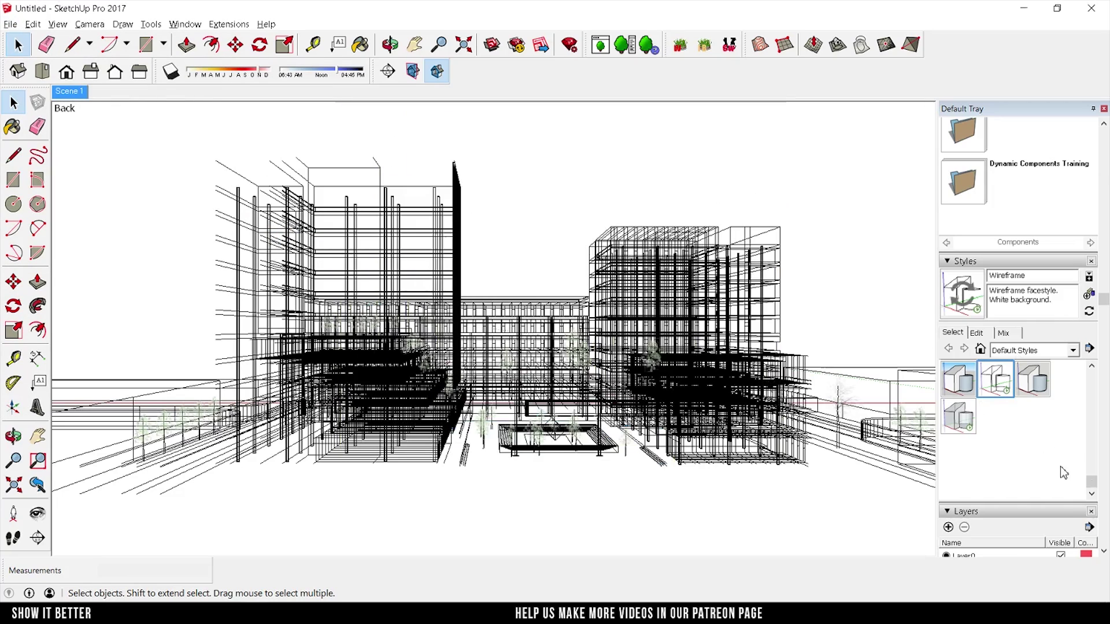
Step: Switch to Shaded with Textures style and export the view as PDF base 3
{"action": "scroll", "coordinate": [1047, 461], "scroll_direction": "up", "scroll_amount": 2}
{"action": "left_click", "coordinate": [995, 382]}
{"action": "left_click", "coordinate": [10, 23]}
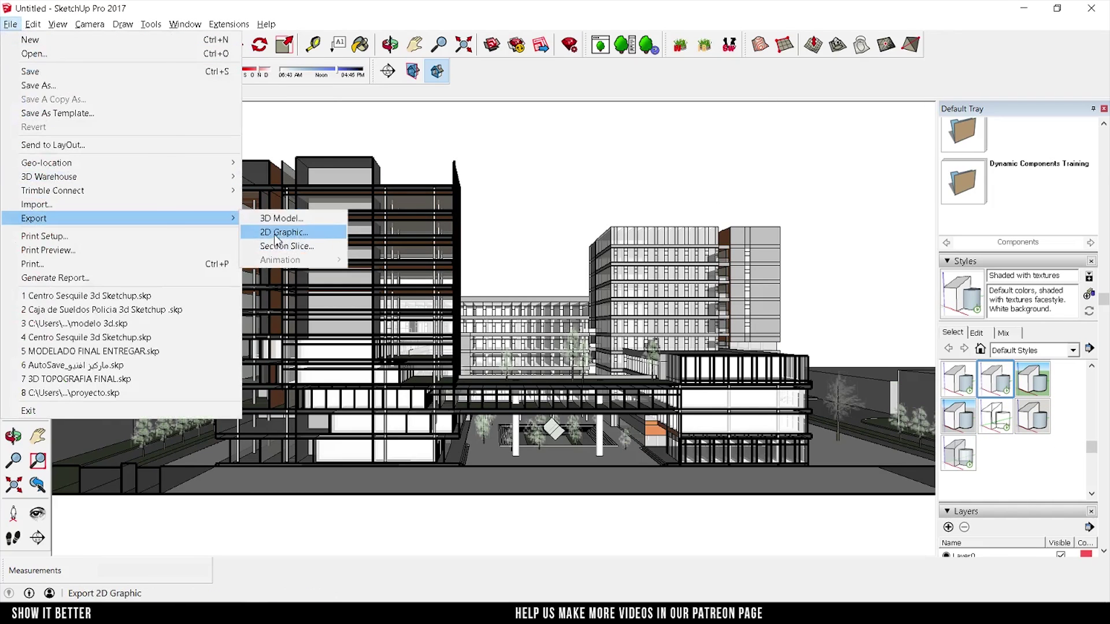
{"action": "left_click", "coordinate": [283, 232]}
{"action": "key", "text": "Return"}
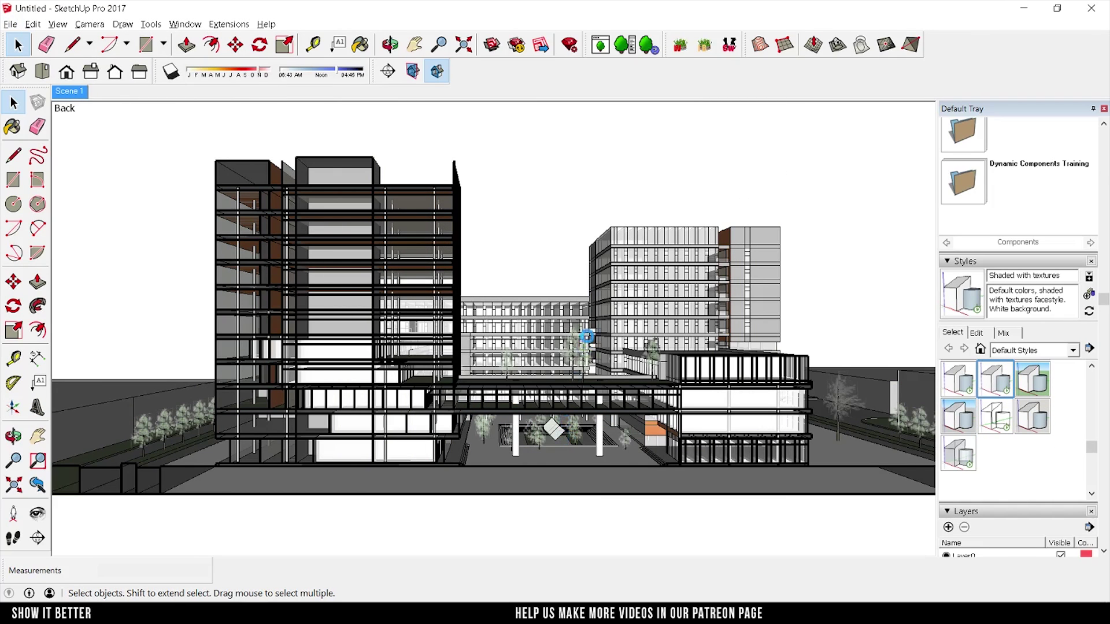
{"action": "left_click", "coordinate": [495, 339]}
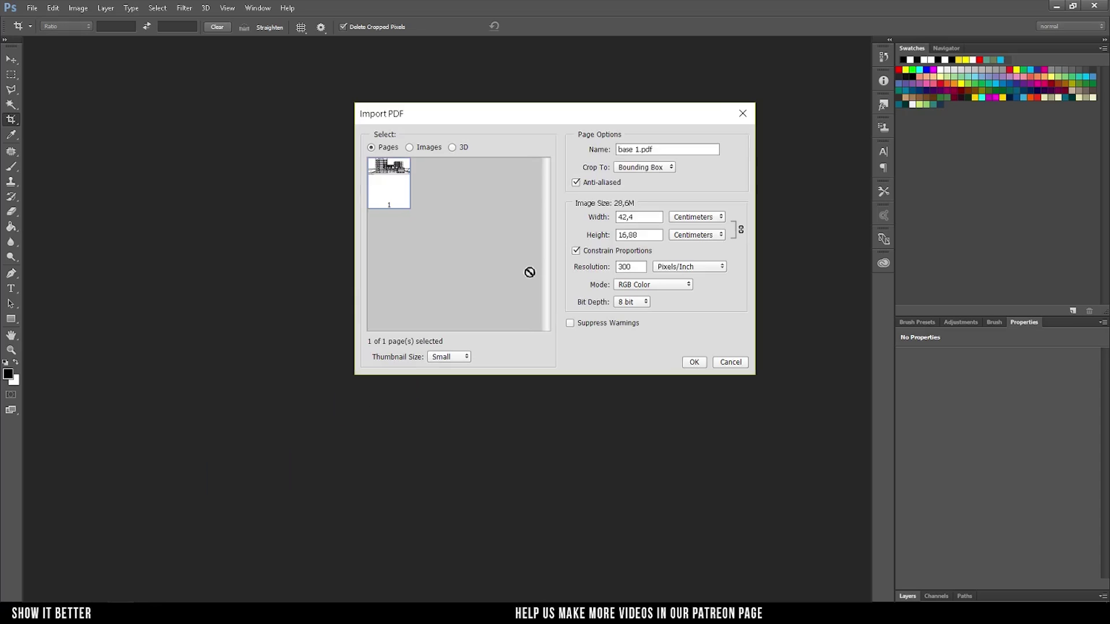
Step: Open base 1.pdf as a document and place base 2 into it as a smart object
{"action": "left_click", "coordinate": [694, 363]}
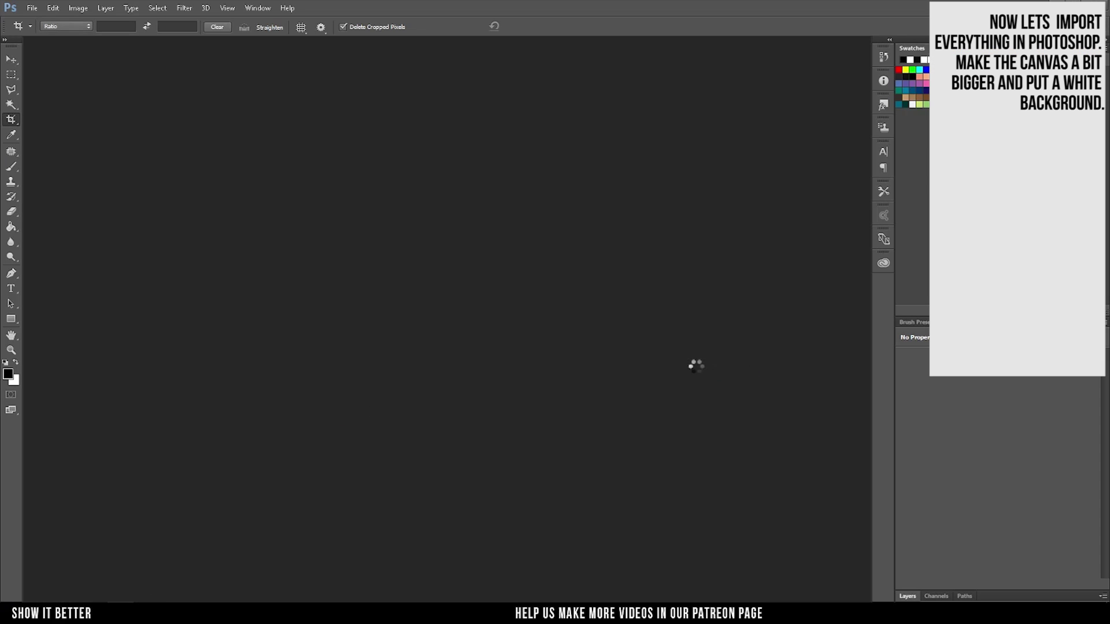
{"action": "left_click", "coordinate": [907, 596]}
{"action": "left_click_drag", "start_coordinate": [296, 198], "coordinate": [386, 406]}
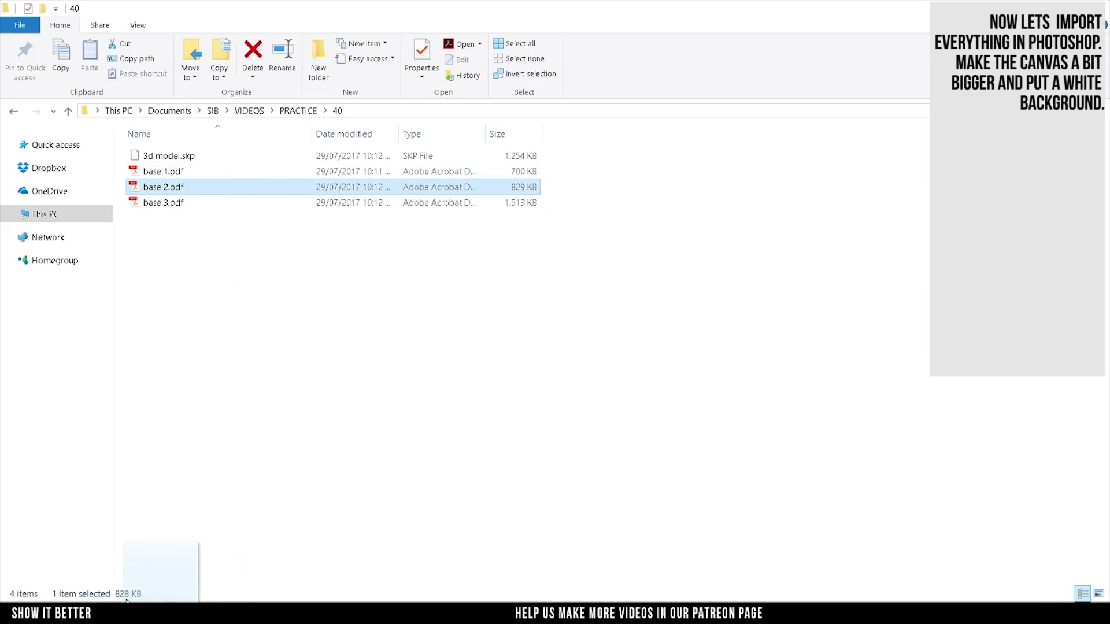
{"action": "key", "text": "Return"}
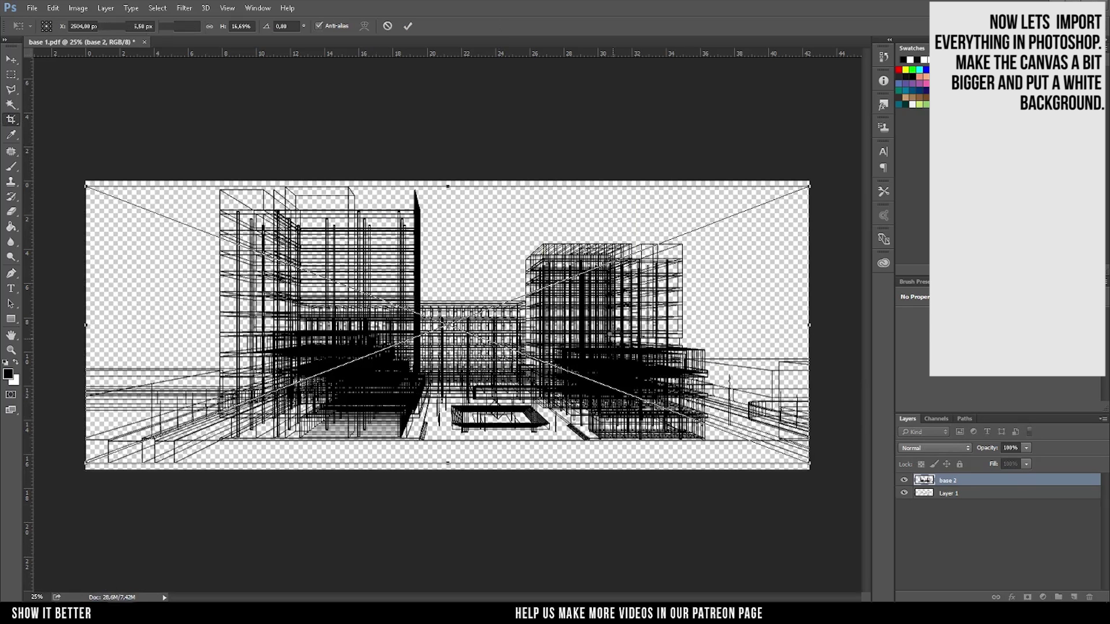
{"action": "key", "text": "Return"}
Step: Place base 3 into the document as a smart object
{"action": "left_click_drag", "start_coordinate": [173, 200], "coordinate": [381, 358]}
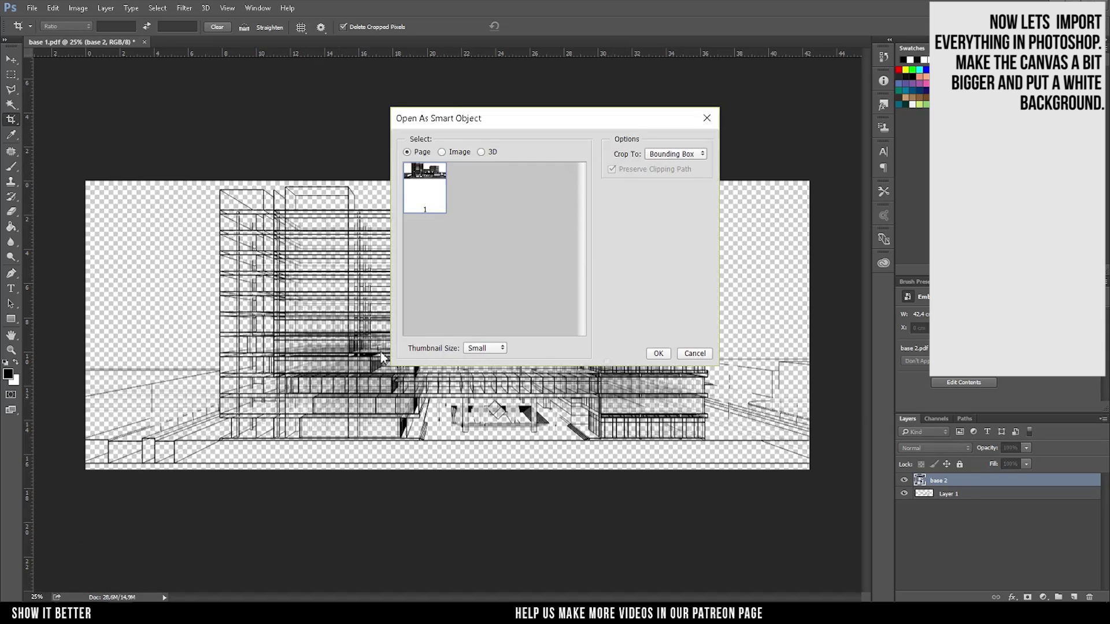
{"action": "key", "text": "Return"}
{"action": "key", "text": "Return"}
{"action": "left_click", "coordinate": [947, 507]}
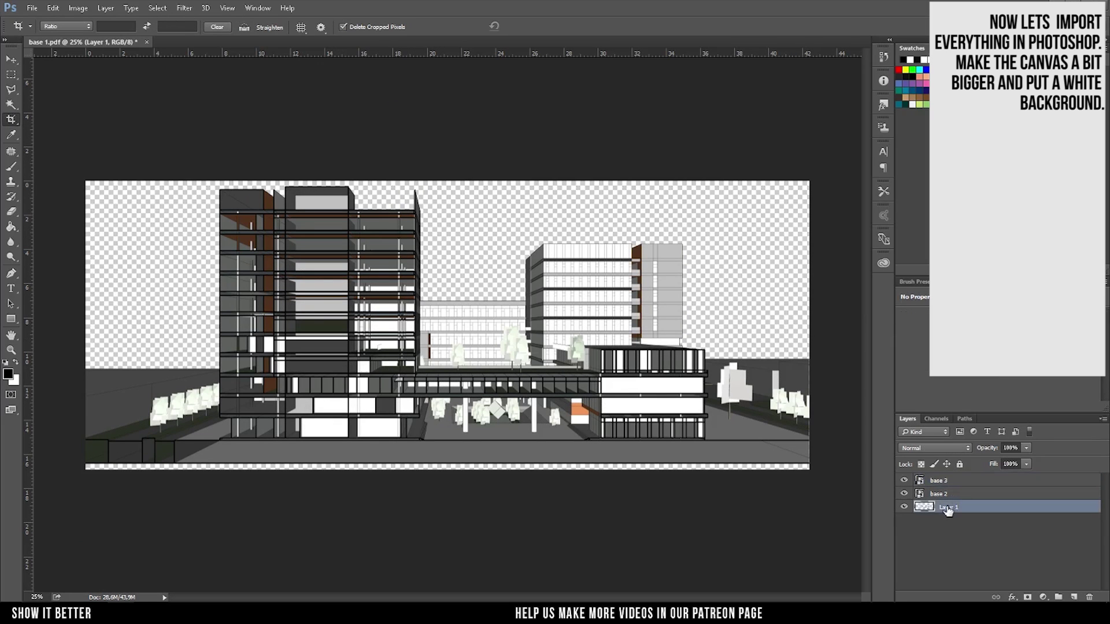
{"action": "type", "text": "base lines"}
{"action": "key", "text": "Return"}
Step: Rasterize the placed layers, name them base lines, x ray and colors, and add an empty layer
{"action": "left_click", "coordinate": [948, 480], "text": "shift"}
{"action": "right_click", "coordinate": [948, 495]}
{"action": "left_click", "coordinate": [679, 330]}
{"action": "type", "text": "ay"}
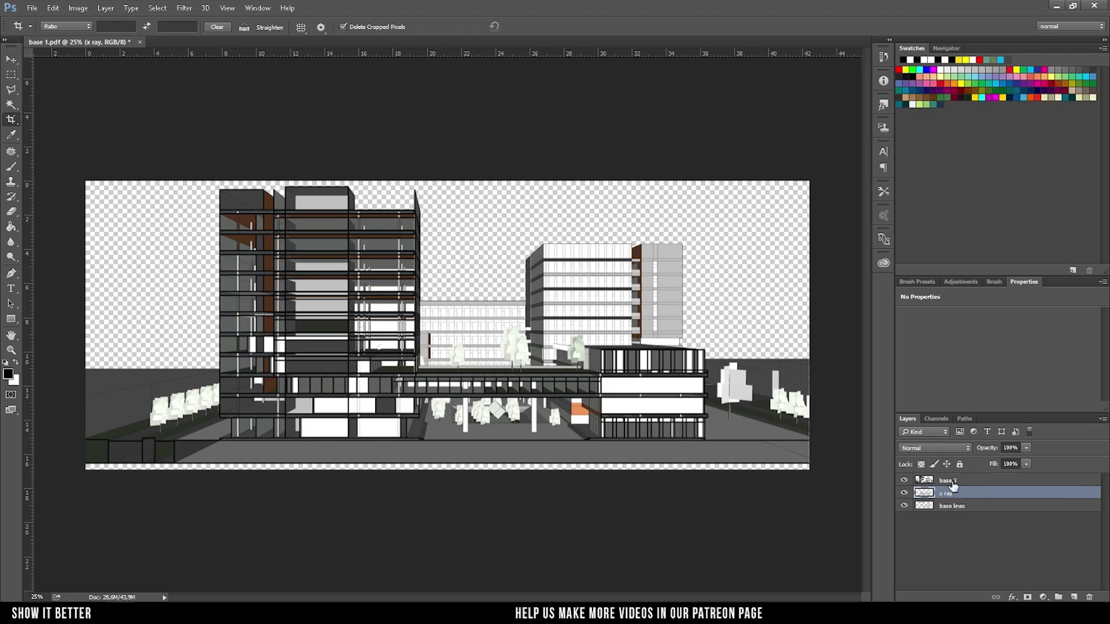
{"action": "double_click", "coordinate": [953, 482]}
{"action": "type", "text": "c"}
{"action": "left_click", "coordinate": [1074, 597], "text": "ctrl"}
Step: Fill Layer 1 white and extend the canvas upward, filling the new top area white
{"action": "key", "text": "g"}
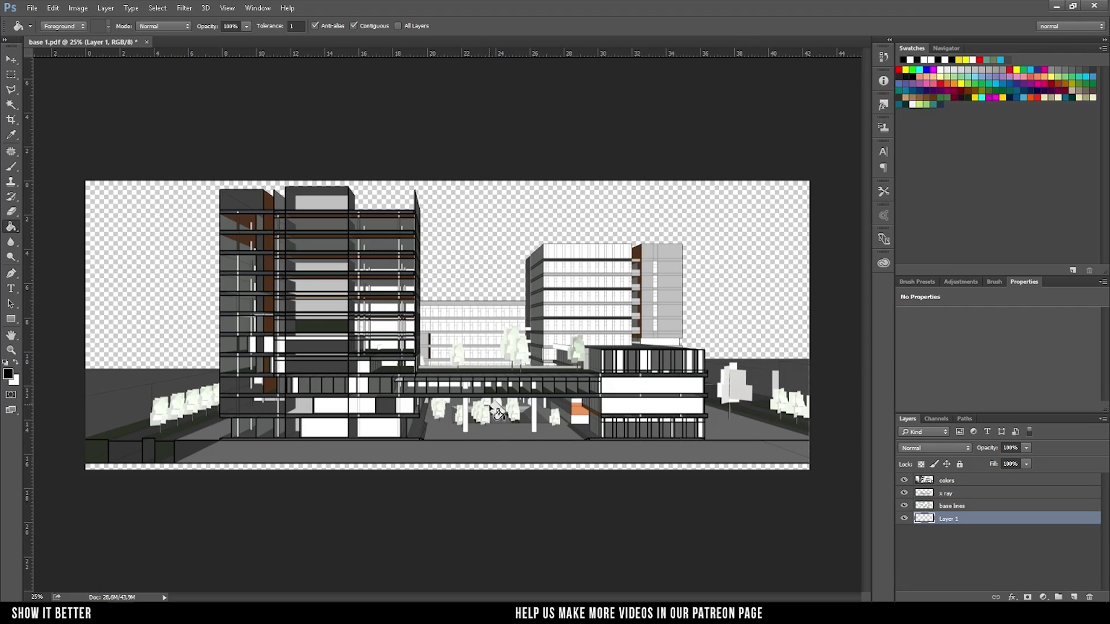
{"action": "left_click", "coordinate": [496, 334]}
{"action": "key", "text": "c"}
{"action": "left_click_drag", "start_coordinate": [447, 181], "coordinate": [447, 109]}
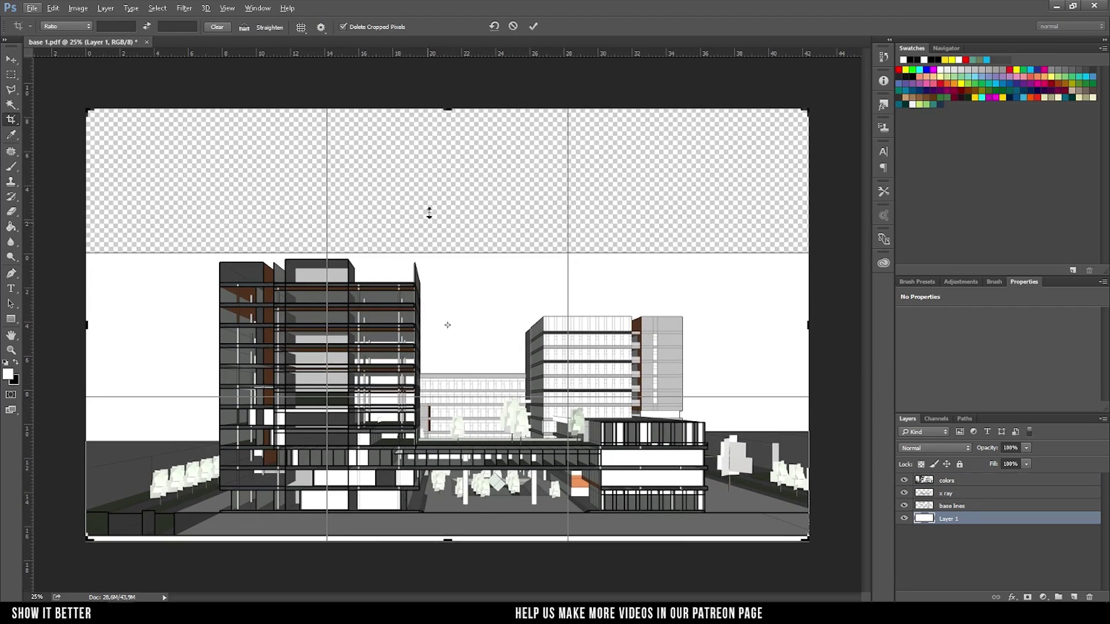
{"action": "key", "text": "g"}
{"action": "left_click", "coordinate": [496, 233]}
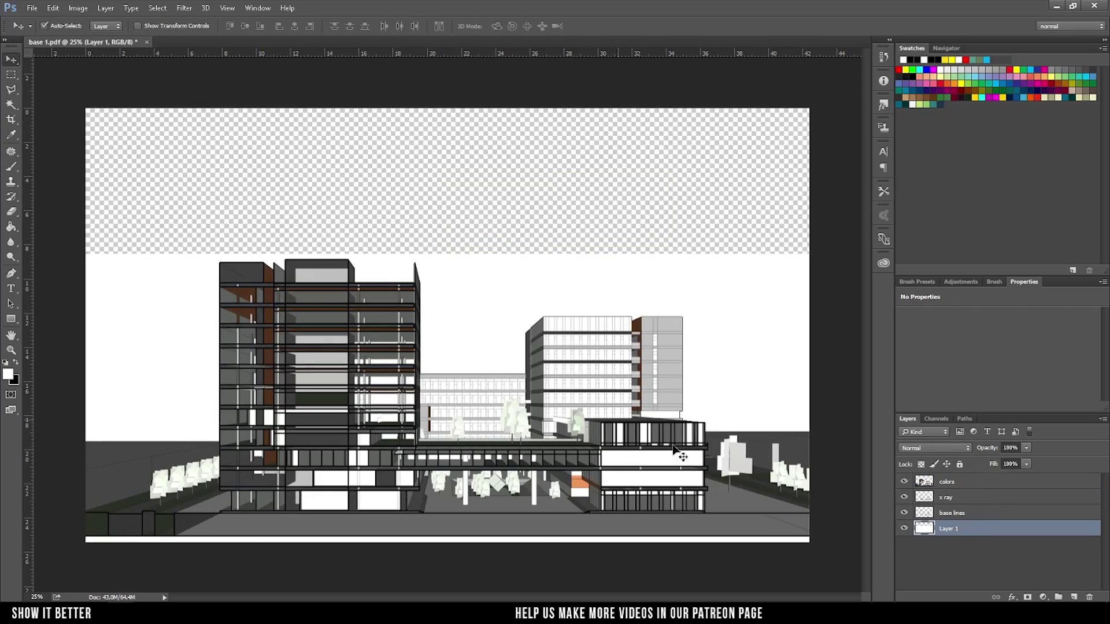
{"action": "left_click", "coordinate": [465, 226]}
Step: Hide the colors layer, extend the canvas below the drawing and fill that strip white
{"action": "left_click", "coordinate": [904, 481]}
{"action": "scroll", "coordinate": [370, 285], "scroll_direction": "up", "scroll_amount": 1}
{"action": "scroll", "coordinate": [371, 285], "scroll_direction": "up", "scroll_amount": 2}
{"action": "scroll", "coordinate": [372, 285], "scroll_direction": "up", "scroll_amount": 2}
{"action": "left_click", "coordinate": [11, 119]}
{"action": "scroll", "coordinate": [439, 323], "scroll_direction": "down", "scroll_amount": 2}
{"action": "scroll", "coordinate": [439, 324], "scroll_direction": "down", "scroll_amount": 2}
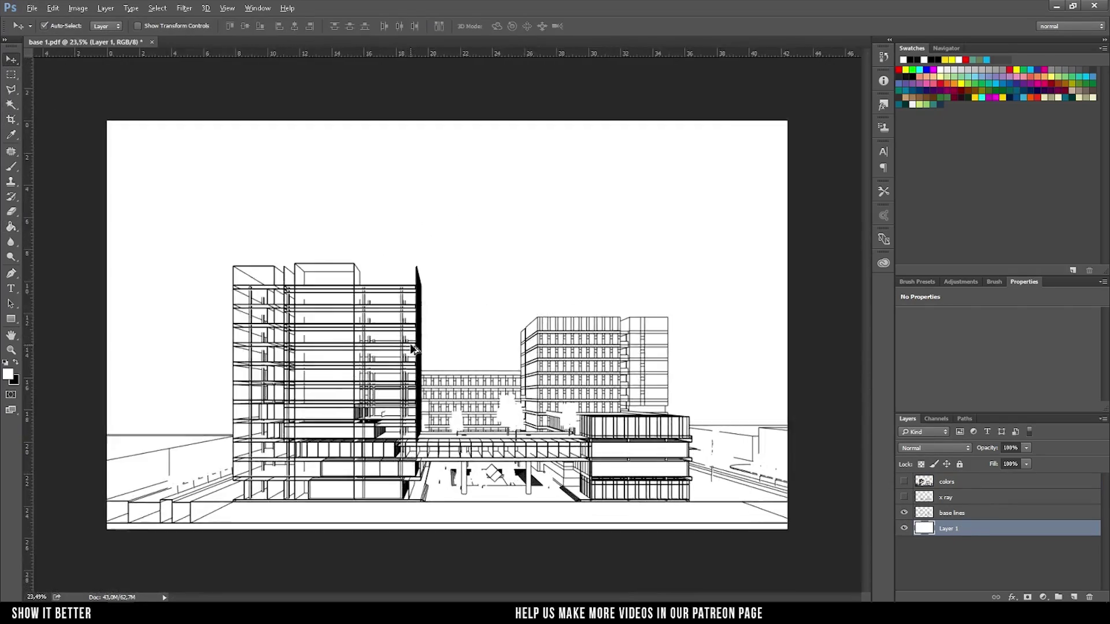
{"action": "left_click_drag", "start_coordinate": [448, 490], "coordinate": [457, 520]}
{"action": "key", "text": "Return"}
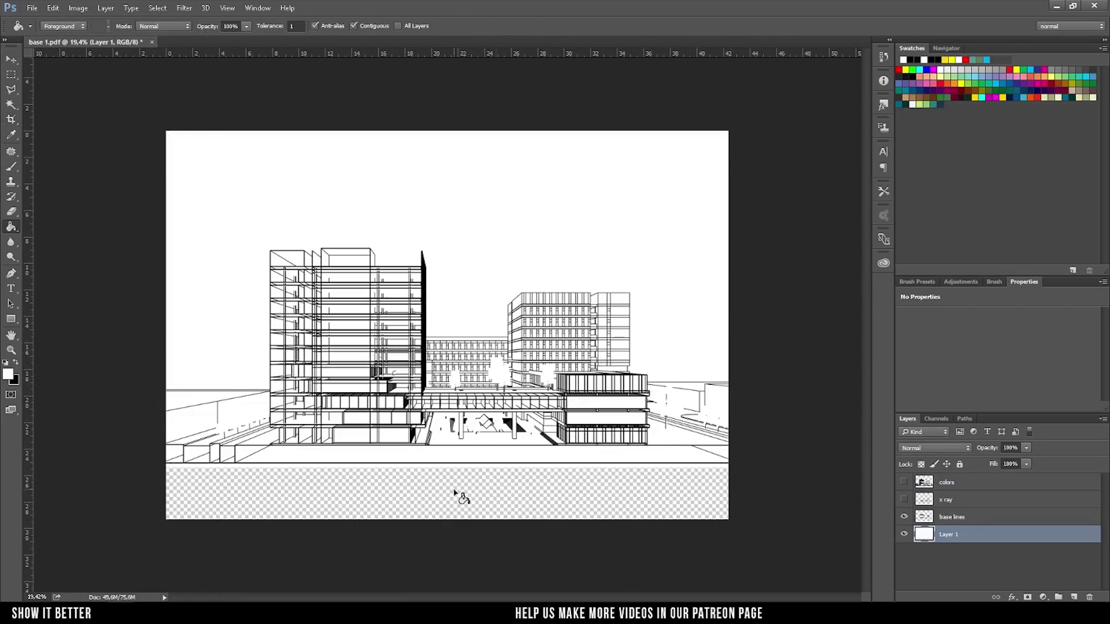
{"action": "left_click", "coordinate": [471, 495]}
Step: Save the document as 1.psd
{"action": "left_click", "coordinate": [32, 8]}
{"action": "left_click", "coordinate": [47, 166]}
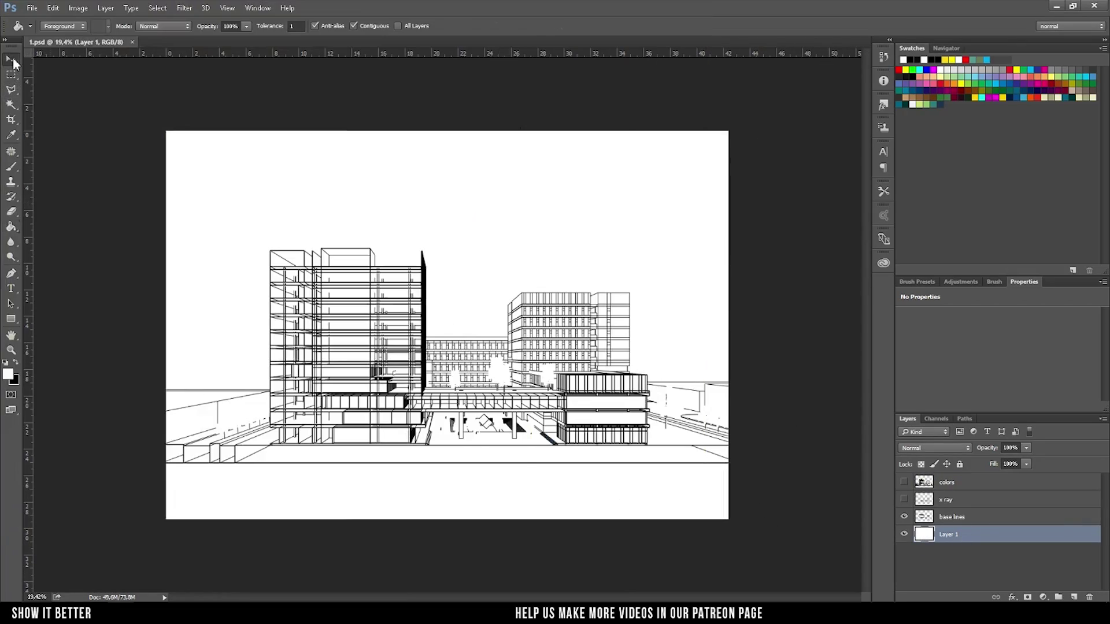
{"action": "left_click", "coordinate": [11, 59]}
{"action": "scroll", "coordinate": [439, 324], "scroll_direction": "up", "scroll_amount": 3}
{"action": "scroll", "coordinate": [439, 323], "scroll_direction": "down", "scroll_amount": 1}
{"action": "scroll", "coordinate": [439, 324], "scroll_direction": "down", "scroll_amount": 2}
{"action": "scroll", "coordinate": [439, 324], "scroll_direction": "up", "scroll_amount": 1}
Step: Show the colors layer again and lower its opacity to 17%
{"action": "left_click", "coordinate": [904, 500]}
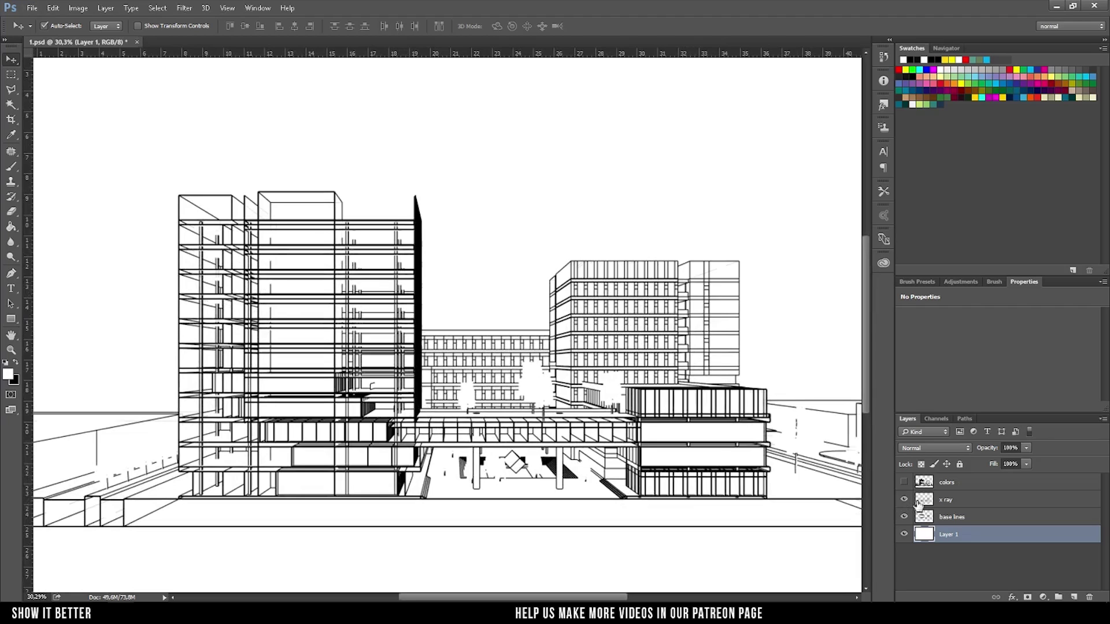
{"action": "left_click", "coordinate": [904, 500]}
{"action": "left_click", "coordinate": [904, 482]}
{"action": "left_click", "coordinate": [946, 482]}
{"action": "type", "text": "417"}
{"action": "scroll", "coordinate": [804, 477], "scroll_direction": "down", "scroll_amount": 3}
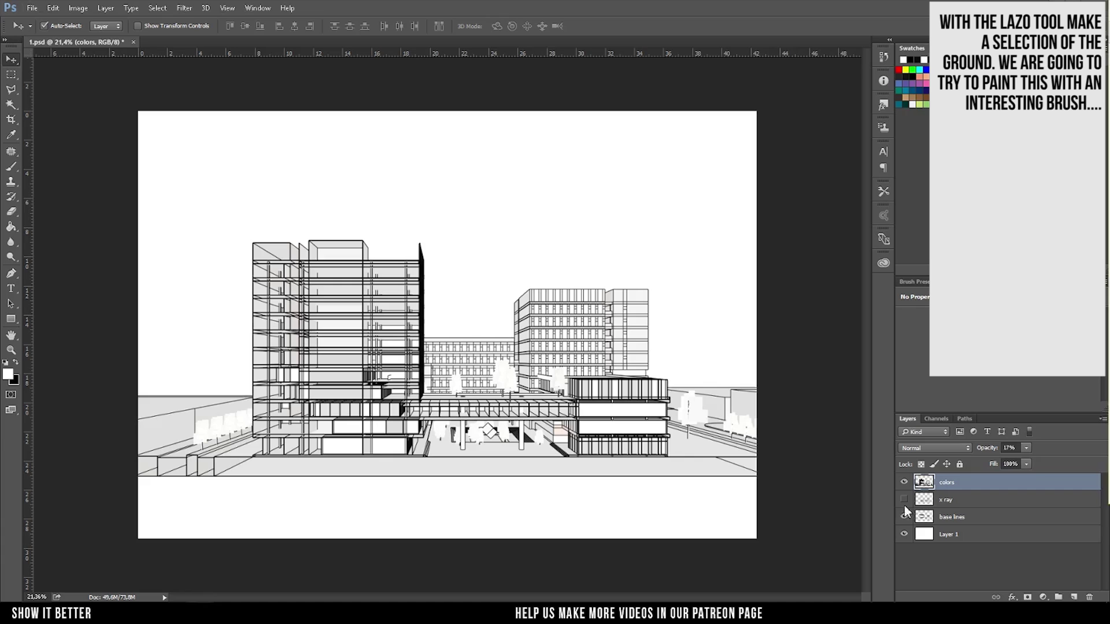
Step: Outline the ground strip with the Polygonal Lasso, running past the right canvas edge
{"action": "key", "text": "l"}
{"action": "scroll", "coordinate": [243, 495], "scroll_direction": "up", "scroll_amount": 2}
{"action": "scroll", "coordinate": [173, 485], "scroll_direction": "up", "scroll_amount": 1}
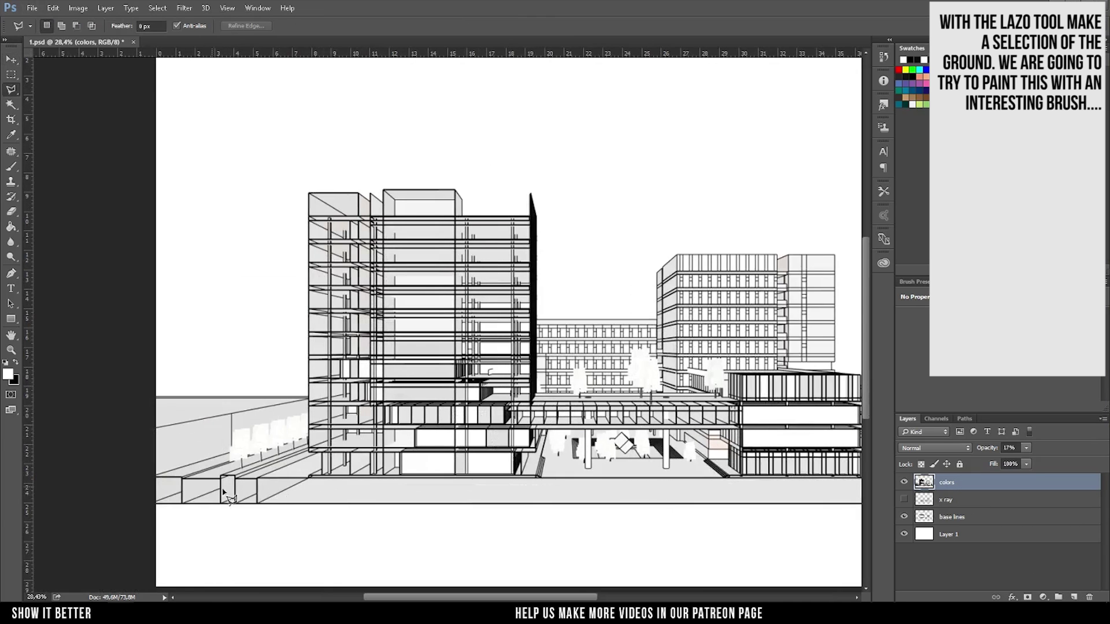
{"action": "scroll", "coordinate": [159, 482], "scroll_direction": "up", "scroll_amount": 2}
{"action": "scroll", "coordinate": [160, 484], "scroll_direction": "up", "scroll_amount": 1}
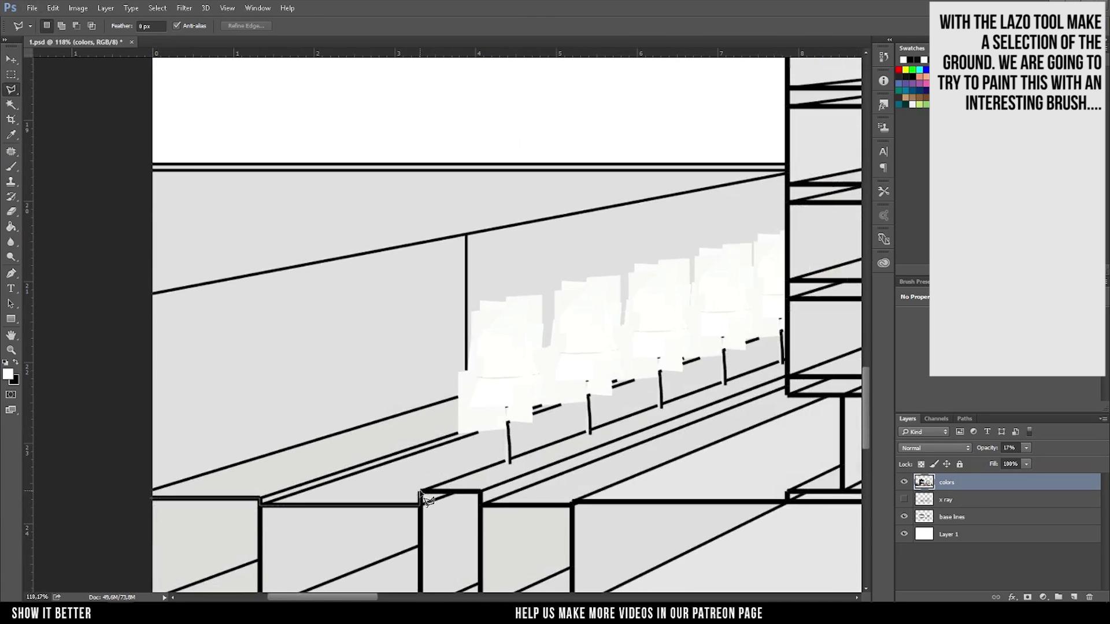
{"action": "left_click_drag", "start_coordinate": [784, 518], "coordinate": [292, 466]}
{"action": "mouse_move", "coordinate": [707, 480]}
{"action": "left_mouse_down"}
{"action": "mouse_move", "coordinate": [411, 483]}
{"action": "mouse_move", "coordinate": [332, 523]}
{"action": "left_mouse_up"}
{"action": "left_click_drag", "start_coordinate": [683, 513], "coordinate": [803, 524]}
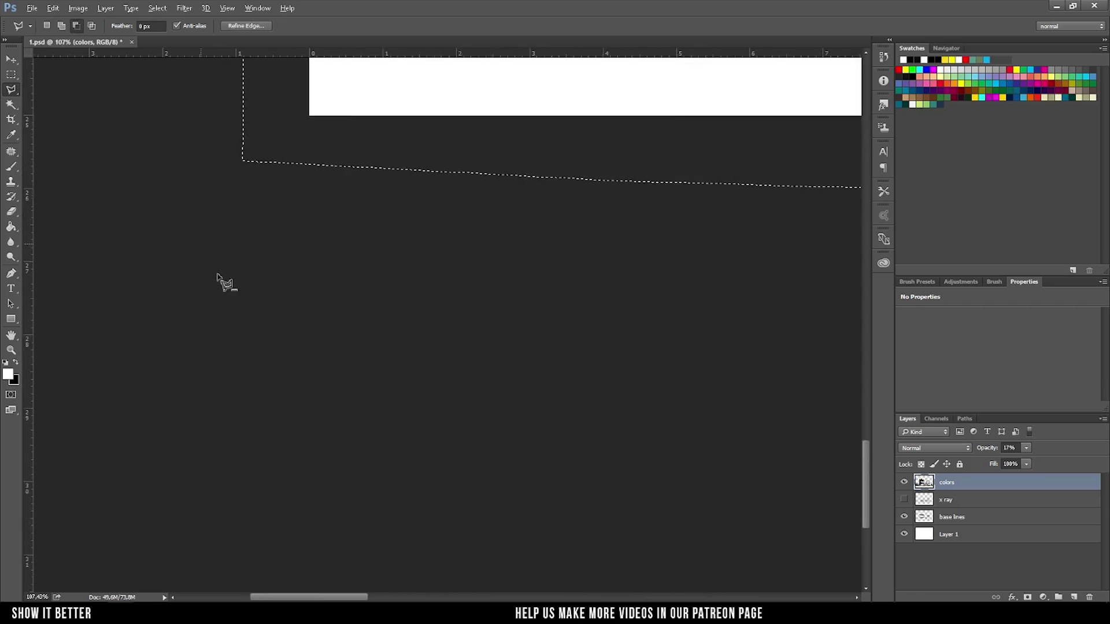
{"action": "key", "text": "ctrl+0"}
{"action": "left_click", "coordinate": [1074, 598]}
Step: Set black as the foreground colour and pick a rough grunge brush preset
{"action": "key", "text": "x"}
{"action": "right_click", "coordinate": [416, 460]}
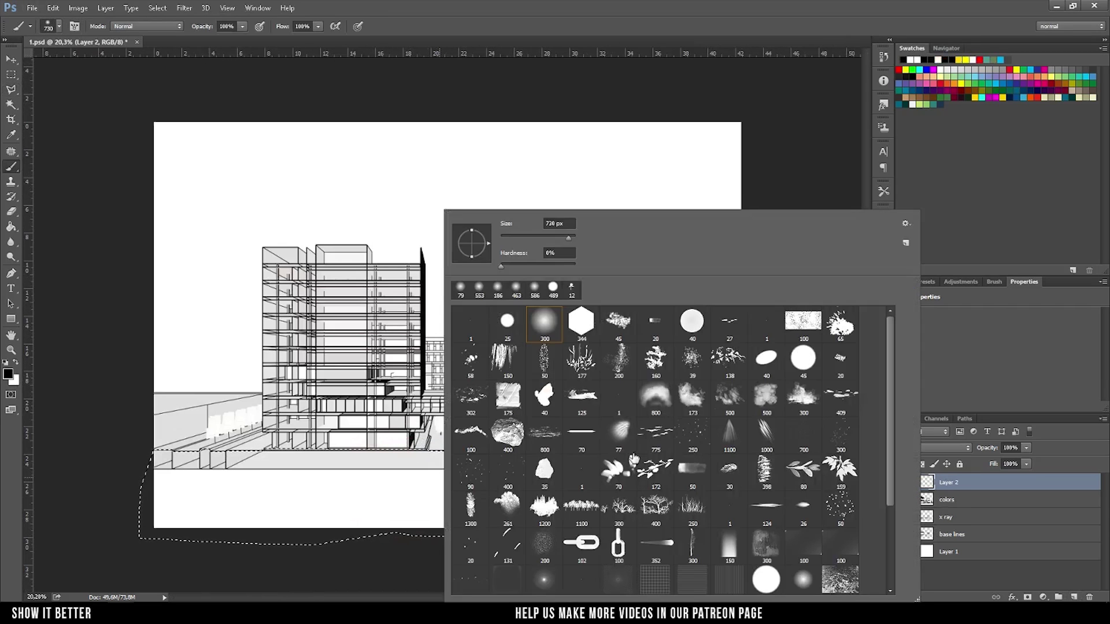
{"action": "scroll", "coordinate": [638, 445], "scroll_direction": "down", "scroll_amount": 3}
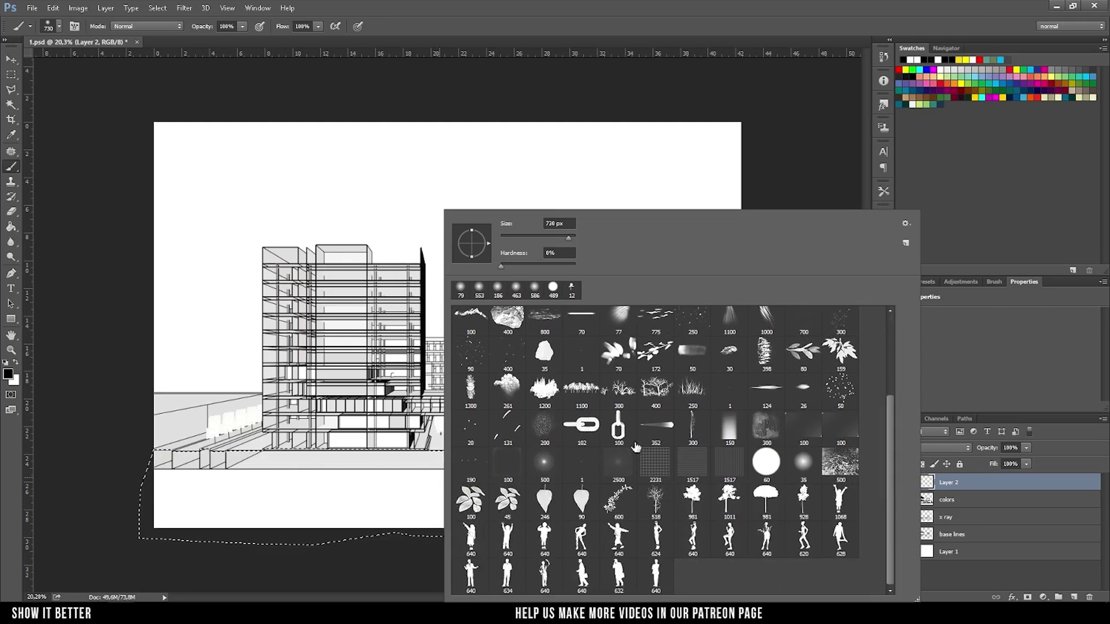
{"action": "scroll", "coordinate": [840, 470], "scroll_direction": "up", "scroll_amount": 1}
{"action": "scroll", "coordinate": [780, 457], "scroll_direction": "up", "scroll_amount": 1}
{"action": "scroll", "coordinate": [694, 440], "scroll_direction": "up", "scroll_amount": 1}
{"action": "scroll", "coordinate": [599, 419], "scroll_direction": "up", "scroll_amount": 1}
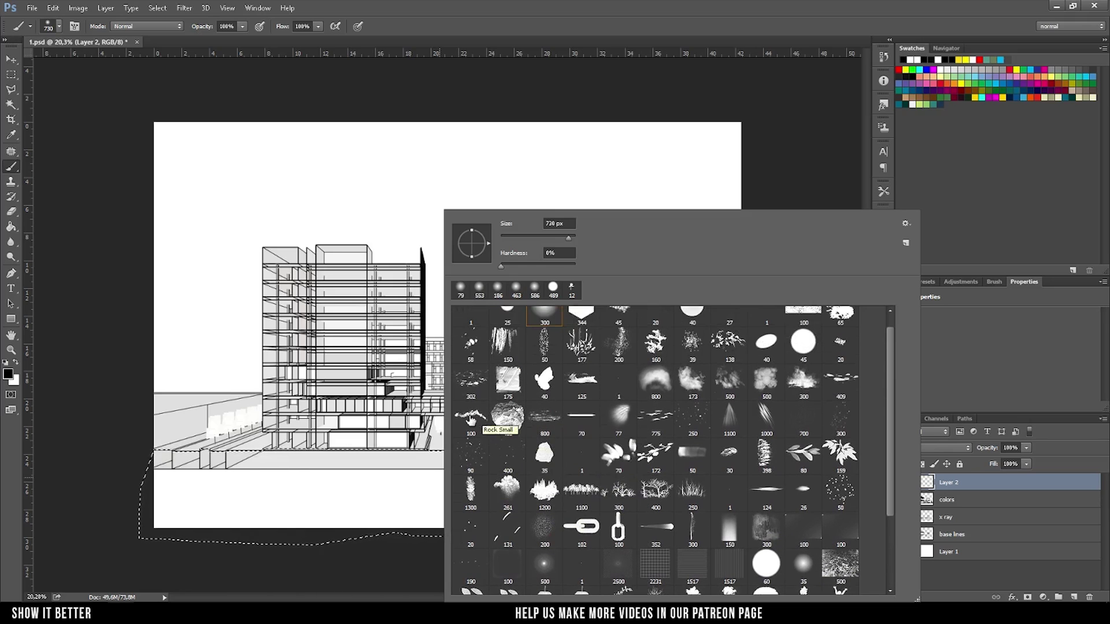
{"action": "double_click", "coordinate": [469, 387]}
{"action": "key", "text": "z"}
{"action": "left_click_drag", "start_coordinate": [262, 487], "coordinate": [540, 481]}
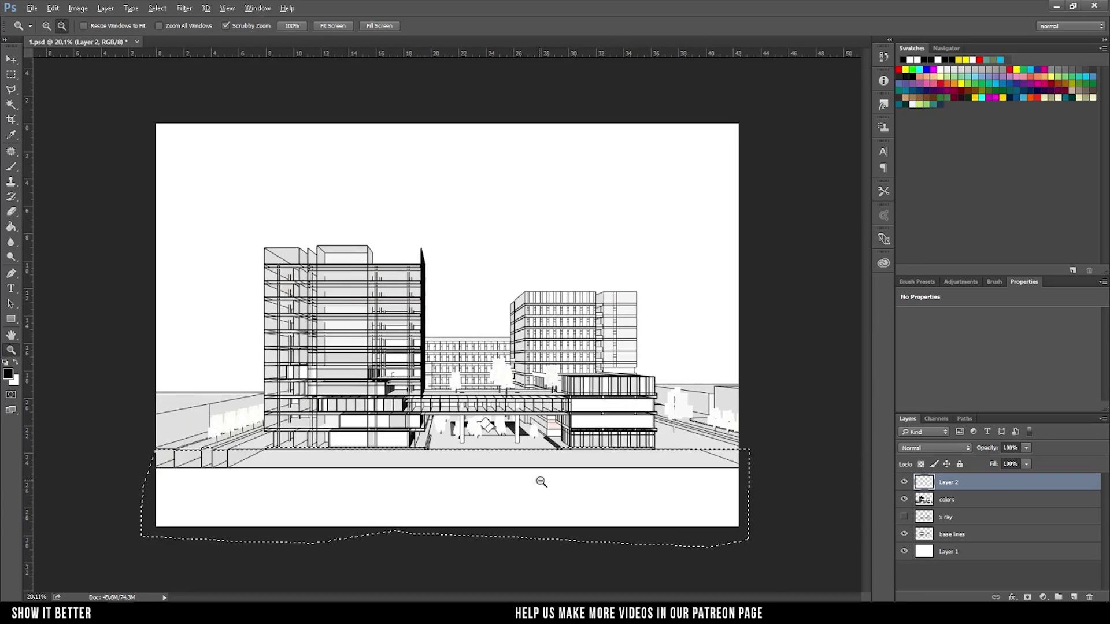
Step: Set the colors layer to 17% opacity and make Layer 2 the painting target
{"action": "left_click", "coordinate": [944, 536]}
{"action": "left_click", "coordinate": [948, 500]}
{"action": "key", "text": "1"}
{"action": "key", "text": "7"}
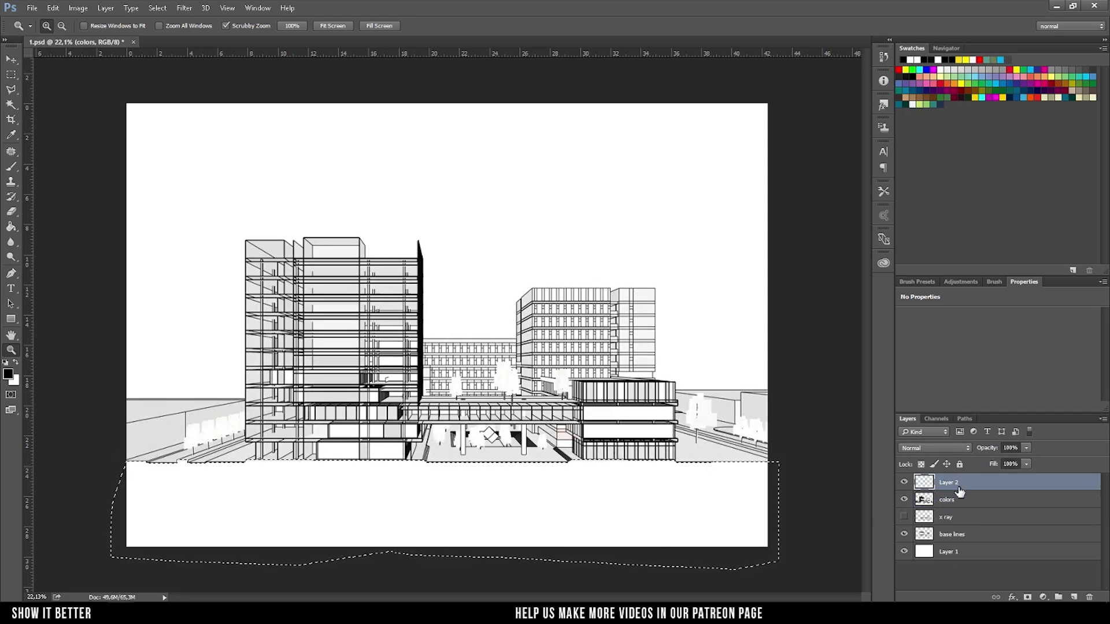
{"action": "left_click", "coordinate": [937, 482]}
{"action": "key", "text": "b"}
{"action": "scroll", "coordinate": [100, 455], "scroll_direction": "up", "scroll_amount": 5}
Step: Paint black and light grey grunge texture across the selected ground strip
{"action": "mouse_move", "coordinate": [289, 485]}
{"action": "left_mouse_down"}
{"action": "mouse_move", "coordinate": [601, 492]}
{"action": "mouse_move", "coordinate": [231, 456]}
{"action": "mouse_move", "coordinate": [254, 479]}
{"action": "left_mouse_up"}
{"action": "left_click_drag", "start_coordinate": [243, 419], "coordinate": [636, 451]}
{"action": "scroll", "coordinate": [636, 451], "scroll_direction": "right", "scroll_amount": 5}
{"action": "left_click_drag", "start_coordinate": [405, 457], "coordinate": [694, 462]}
{"action": "scroll", "coordinate": [505, 491], "scroll_direction": "down", "scroll_amount": 3}
{"action": "mouse_move", "coordinate": [330, 529]}
{"action": "left_mouse_down"}
{"action": "mouse_move", "coordinate": [144, 524]}
{"action": "mouse_move", "coordinate": [775, 526]}
{"action": "mouse_move", "coordinate": [425, 532]}
{"action": "left_mouse_up"}
{"action": "left_click_drag", "start_coordinate": [155, 516], "coordinate": [775, 523]}
Step: Deselect the ground area and hide the colors layer
{"action": "key", "text": "ctrl+d"}
{"action": "scroll", "coordinate": [418, 456], "scroll_direction": "down", "scroll_amount": 2}
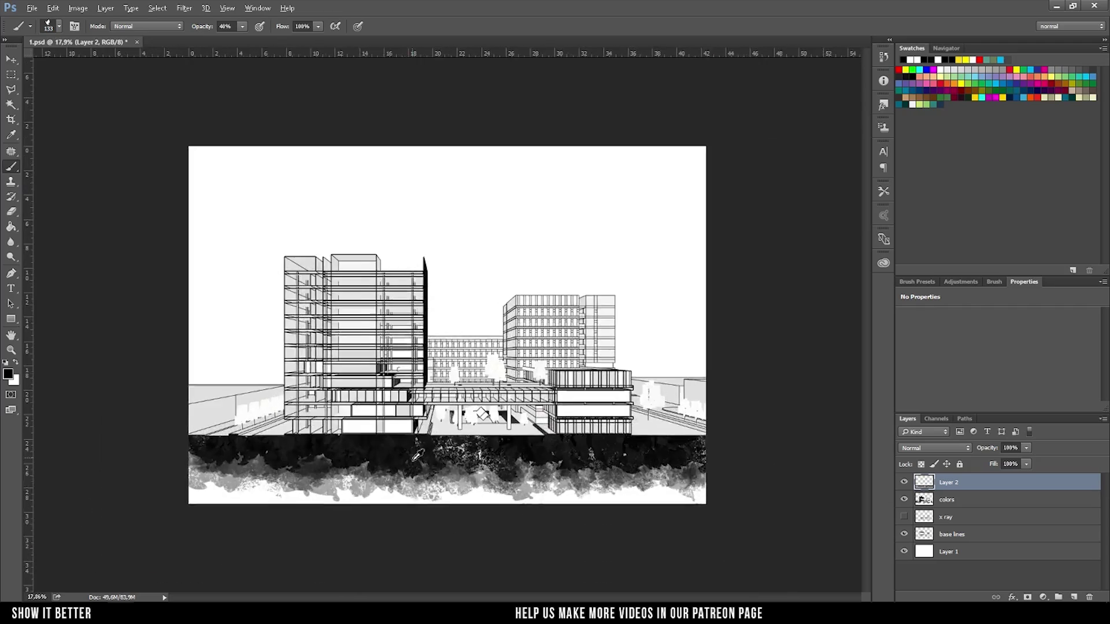
{"action": "scroll", "coordinate": [418, 456], "scroll_direction": "up", "scroll_amount": 2}
{"action": "scroll", "coordinate": [418, 456], "scroll_direction": "up", "scroll_amount": 2}
{"action": "scroll", "coordinate": [417, 456], "scroll_direction": "up", "scroll_amount": 1}
{"action": "left_click", "coordinate": [904, 500]}
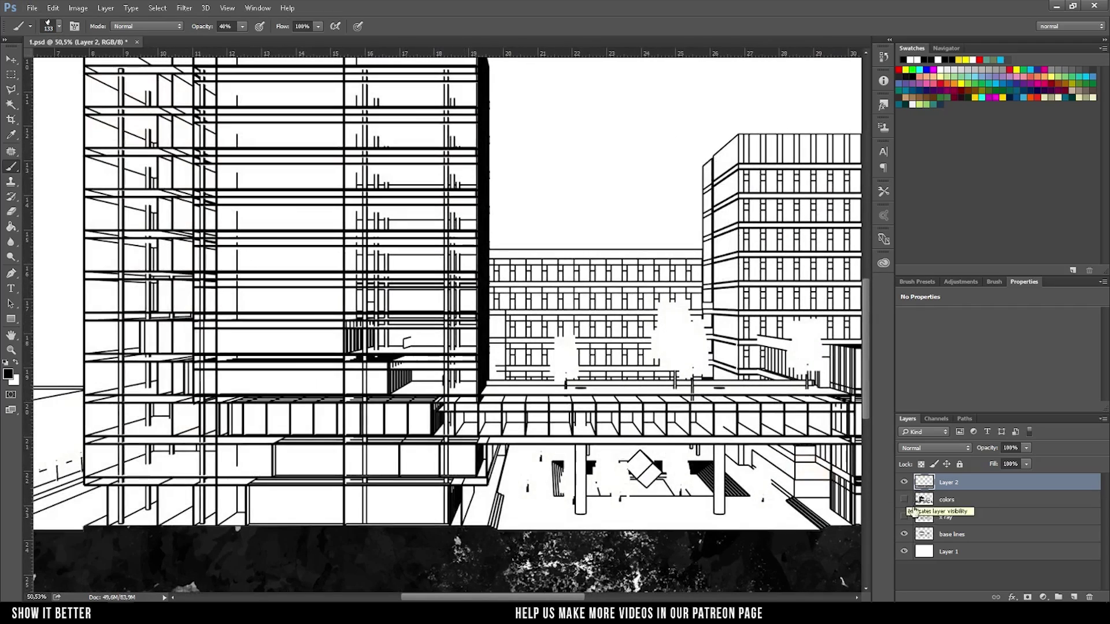
{"action": "key", "text": "l"}
{"action": "scroll", "coordinate": [128, 304], "scroll_direction": "up", "scroll_amount": 2}
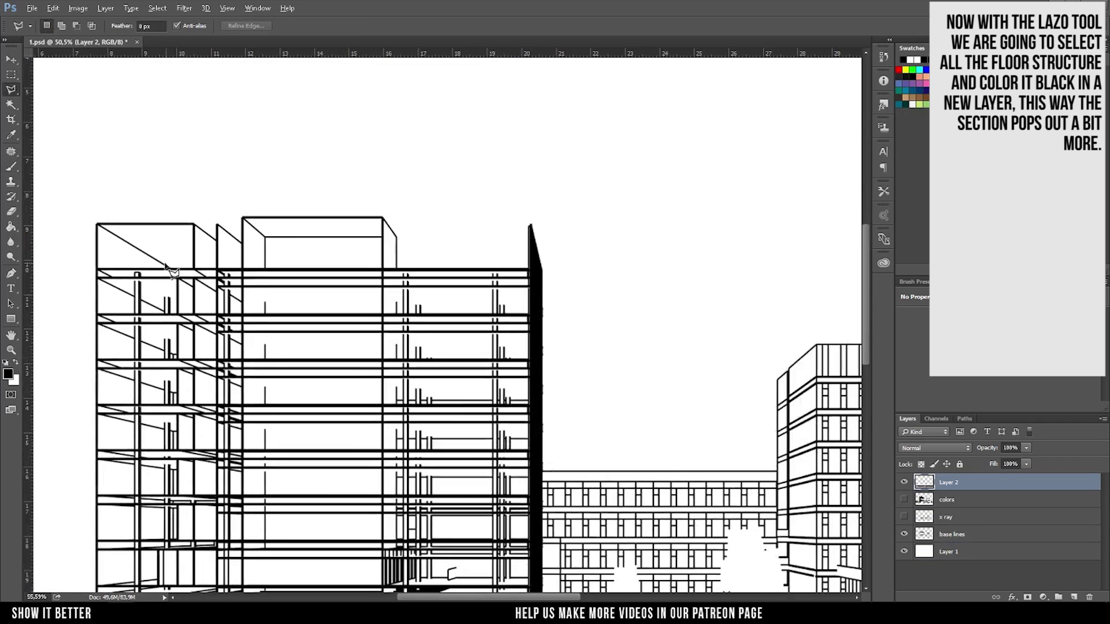
Step: Fill the left building's top floor slab solid black on a new layer
{"action": "left_click_drag", "start_coordinate": [341, 282], "coordinate": [747, 284]}
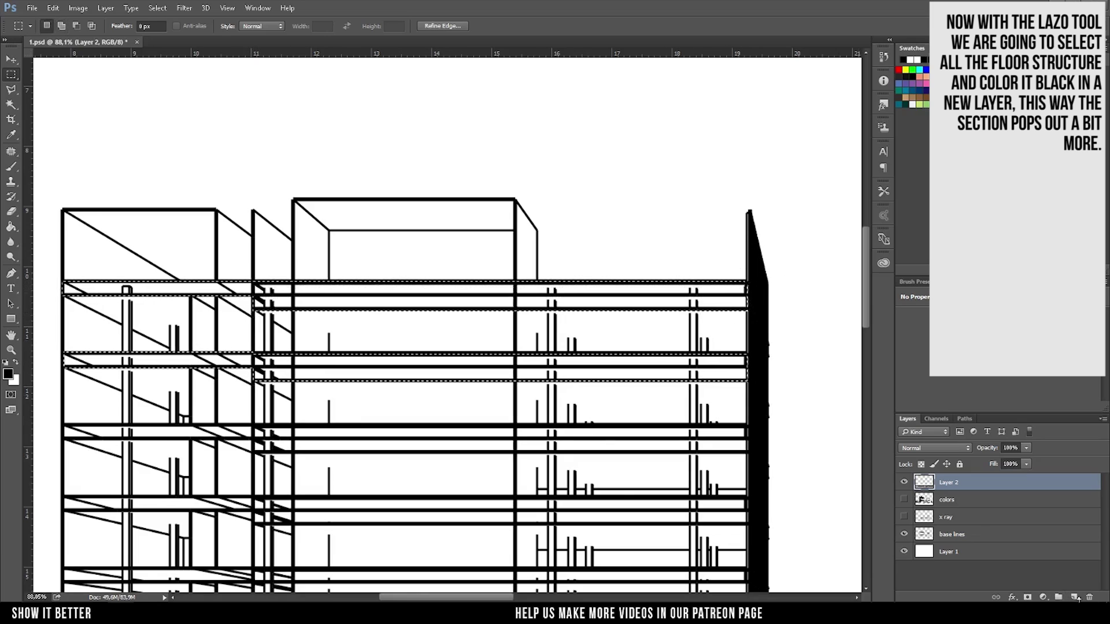
{"action": "key", "text": "ctrl+shift+alt+n"}
{"action": "key", "text": "g"}
{"action": "left_click", "coordinate": [433, 301]}
{"action": "key", "text": "ctrl+d"}
{"action": "scroll", "coordinate": [375, 315], "scroll_direction": "down", "scroll_amount": 1}
{"action": "scroll", "coordinate": [375, 315], "scroll_direction": "down", "scroll_amount": 3}
{"action": "scroll", "coordinate": [341, 284], "scroll_direction": "up", "scroll_amount": 2}
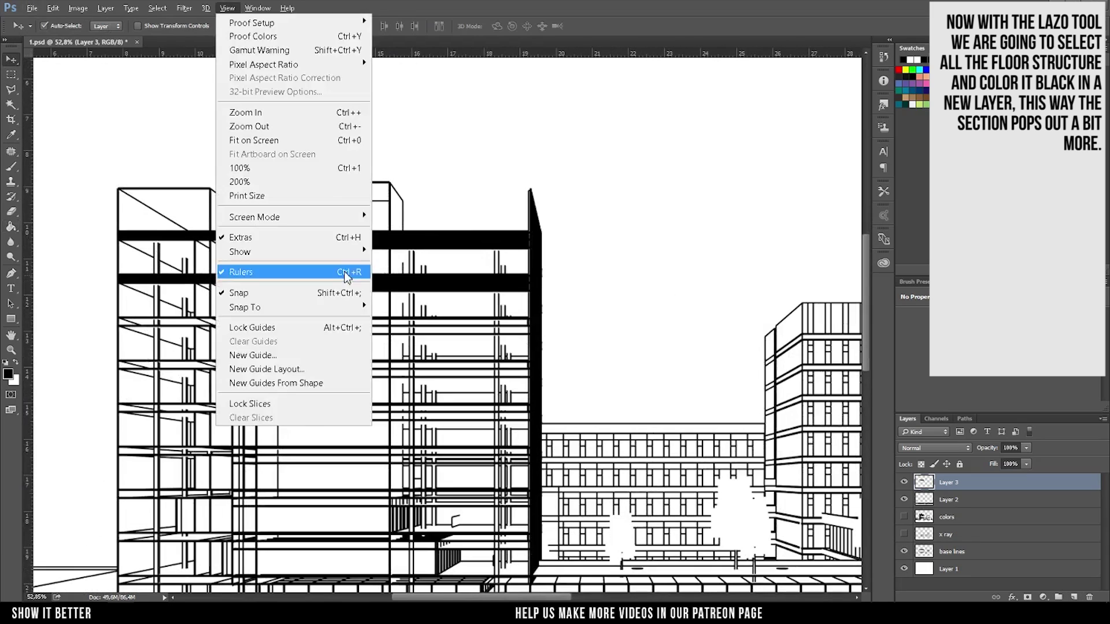
Step: Duplicate the black slab and move copies down onto the lower floors
{"action": "mouse_move", "coordinate": [421, 251]}
{"action": "left_mouse_down"}
{"action": "mouse_move", "coordinate": [420, 425]}
{"action": "mouse_move", "coordinate": [407, 293]}
{"action": "mouse_move", "coordinate": [430, 374]}
{"action": "left_mouse_up"}
{"action": "key", "text": "g"}
{"action": "scroll", "coordinate": [347, 346], "scroll_direction": "up", "scroll_amount": 1}
{"action": "left_click_drag", "start_coordinate": [401, 422], "coordinate": [401, 346]}
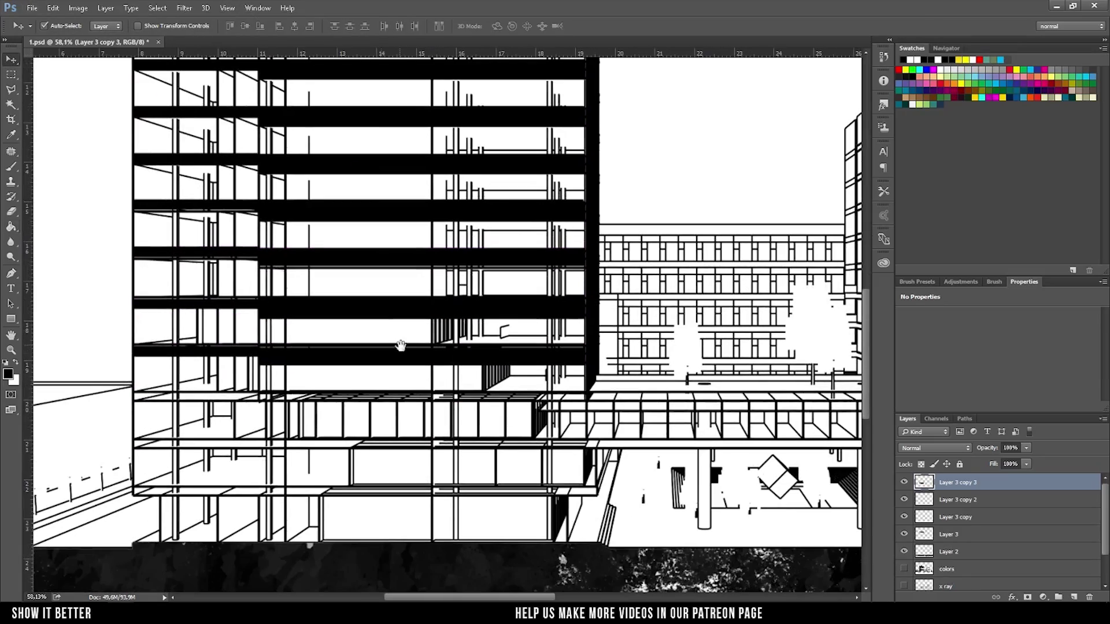
{"action": "key", "text": "v"}
{"action": "left_click_drag", "start_coordinate": [416, 309], "coordinate": [416, 398]}
{"action": "scroll", "coordinate": [451, 468], "scroll_direction": "down", "scroll_amount": 3}
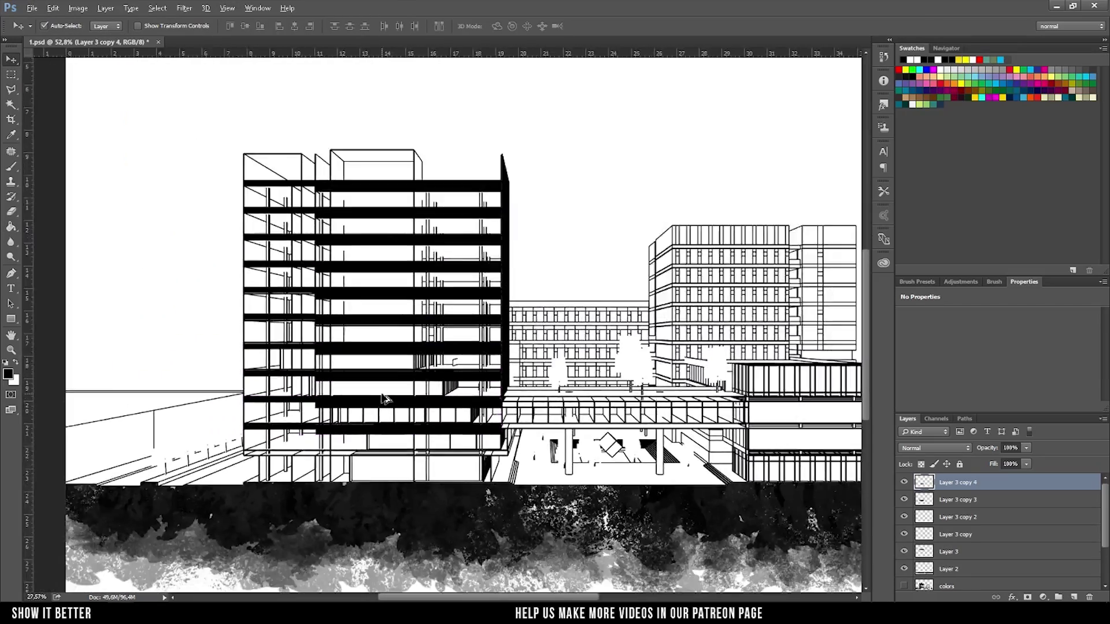
{"action": "scroll", "coordinate": [450, 469], "scroll_direction": "up", "scroll_amount": 5}
Step: Select the long walkway slab strip and move a copy of it upward
{"action": "key", "text": "m"}
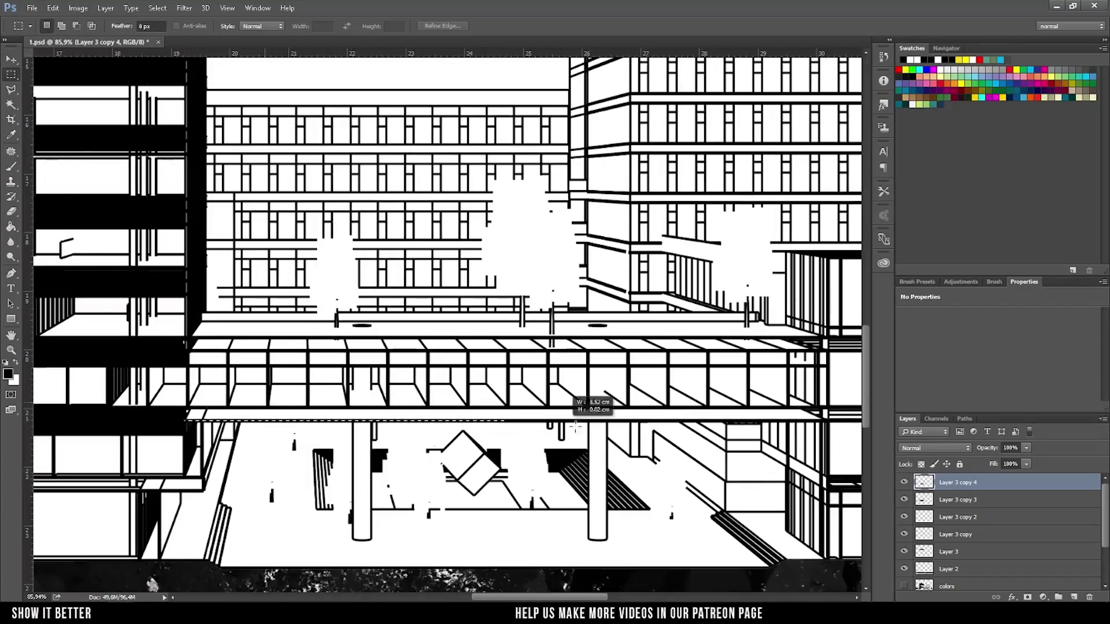
{"action": "scroll", "coordinate": [378, 408], "scroll_direction": "down", "scroll_amount": 2}
{"action": "left_click_drag", "start_coordinate": [378, 409], "coordinate": [749, 428]}
{"action": "scroll", "coordinate": [717, 441], "scroll_direction": "down", "scroll_amount": 1}
{"action": "key", "text": "v"}
{"action": "left_click_drag", "start_coordinate": [584, 432], "coordinate": [584, 390]}
{"action": "scroll", "coordinate": [584, 412], "scroll_direction": "down", "scroll_amount": 1}
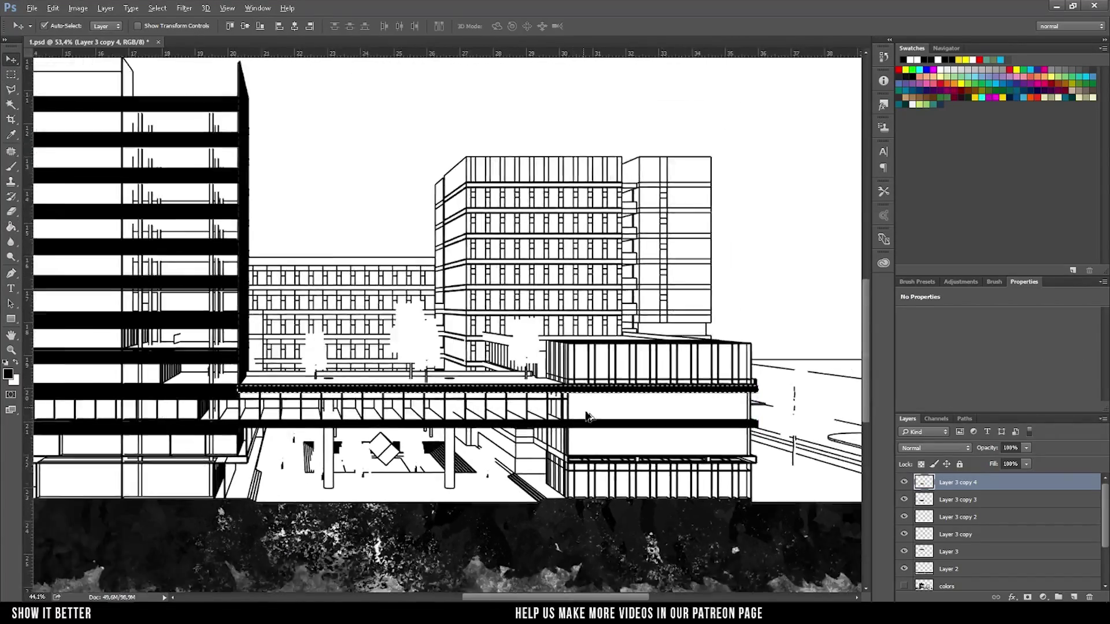
{"action": "scroll", "coordinate": [520, 433], "scroll_direction": "left", "scroll_amount": 5}
{"action": "scroll", "coordinate": [451, 460], "scroll_direction": "up", "scroll_amount": 1}
Step: Select the right block's slab strip and fill it black
{"action": "left_click_drag", "start_coordinate": [129, 461], "coordinate": [129, 461]}
{"action": "scroll", "coordinate": [277, 460], "scroll_direction": "right", "scroll_amount": 6}
{"action": "scroll", "coordinate": [427, 459], "scroll_direction": "up", "scroll_amount": 2}
{"action": "scroll", "coordinate": [427, 458], "scroll_direction": "up", "scroll_amount": 2}
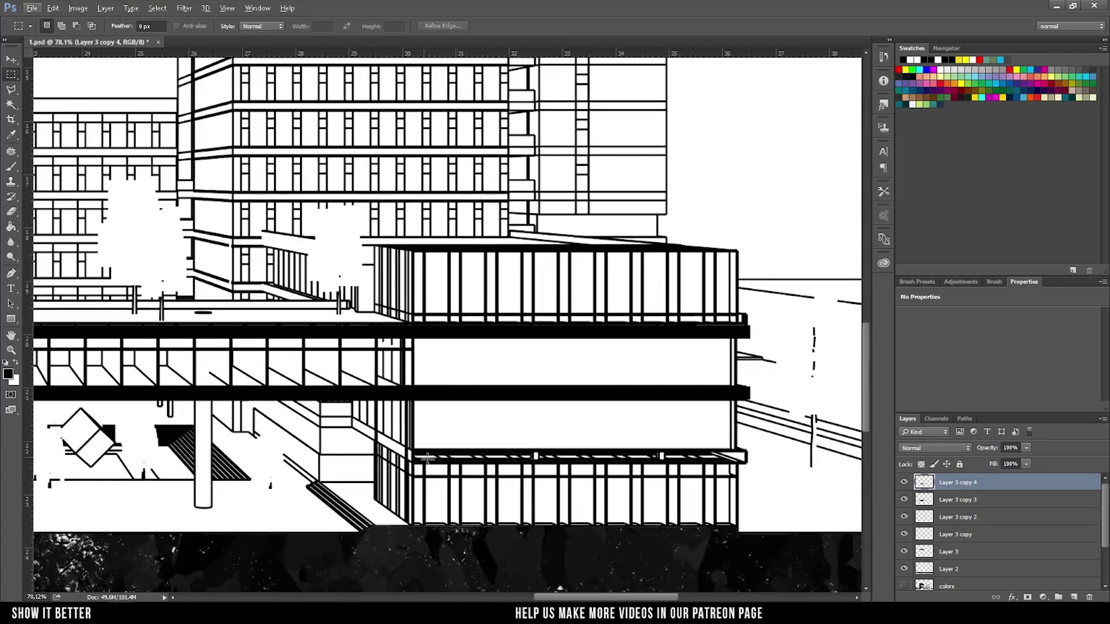
{"action": "left_click_drag", "start_coordinate": [736, 457], "coordinate": [736, 456]}
{"action": "key", "text": "g"}
{"action": "scroll", "coordinate": [730, 464], "scroll_direction": "down", "scroll_amount": 4}
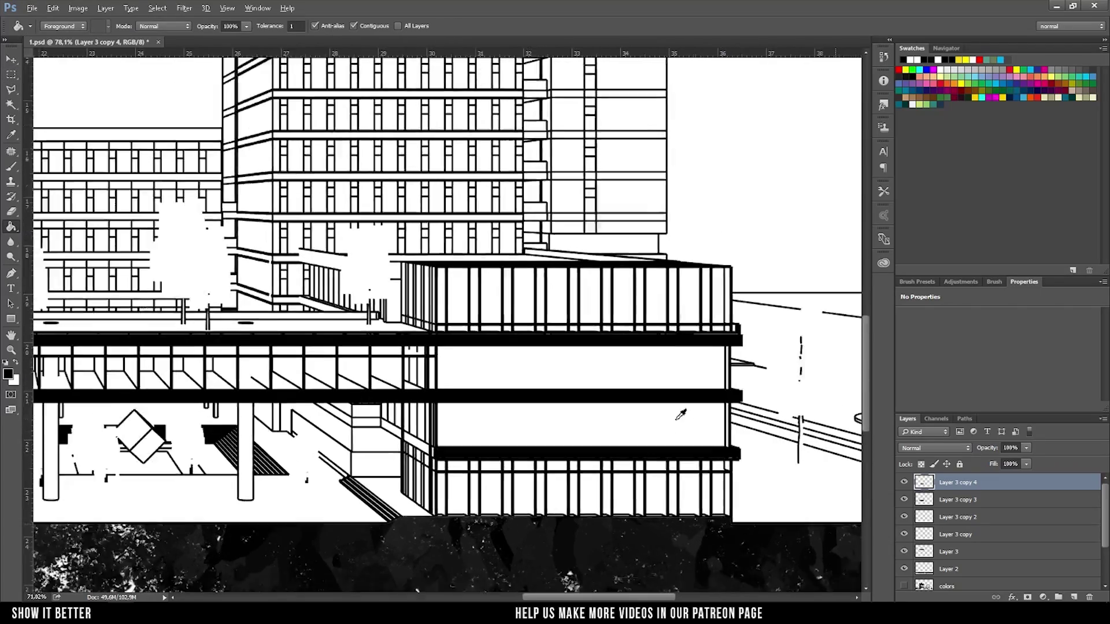
{"action": "scroll", "coordinate": [404, 347], "scroll_direction": "down", "scroll_amount": 6}
{"action": "scroll", "coordinate": [123, 163], "scroll_direction": "up", "scroll_amount": 2}
{"action": "scroll", "coordinate": [123, 163], "scroll_direction": "up", "scroll_amount": 5}
Step: Fill the left building's roof edges black and merge all slab layers into one
{"action": "key", "text": "m"}
{"action": "scroll", "coordinate": [103, 163], "scroll_direction": "up", "scroll_amount": 2}
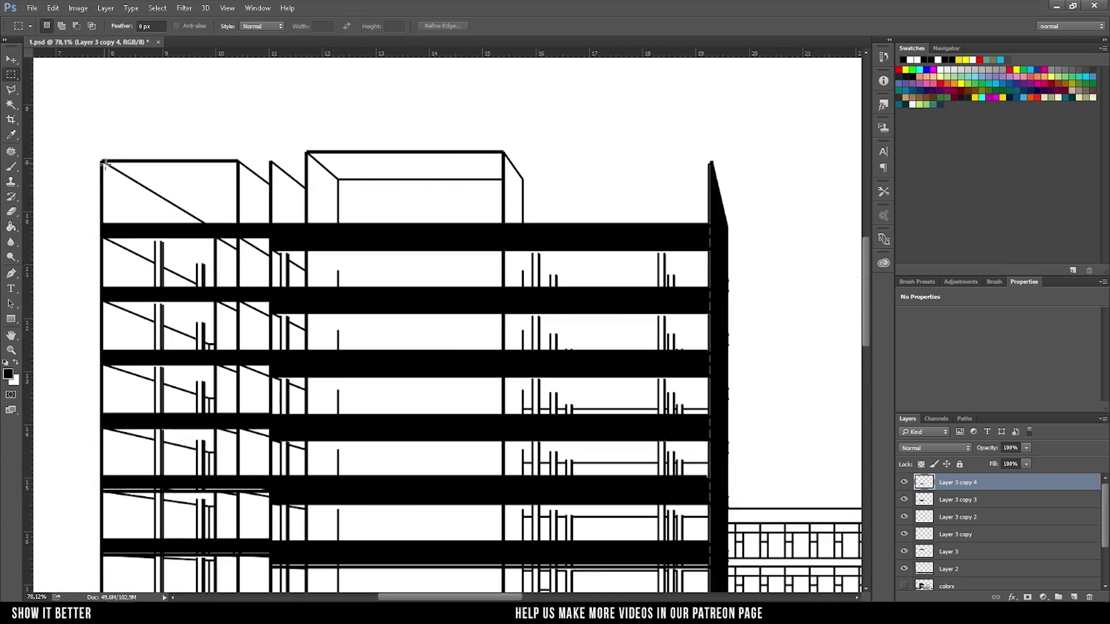
{"action": "left_click_drag", "start_coordinate": [508, 166], "coordinate": [508, 165]}
{"action": "key", "text": "g"}
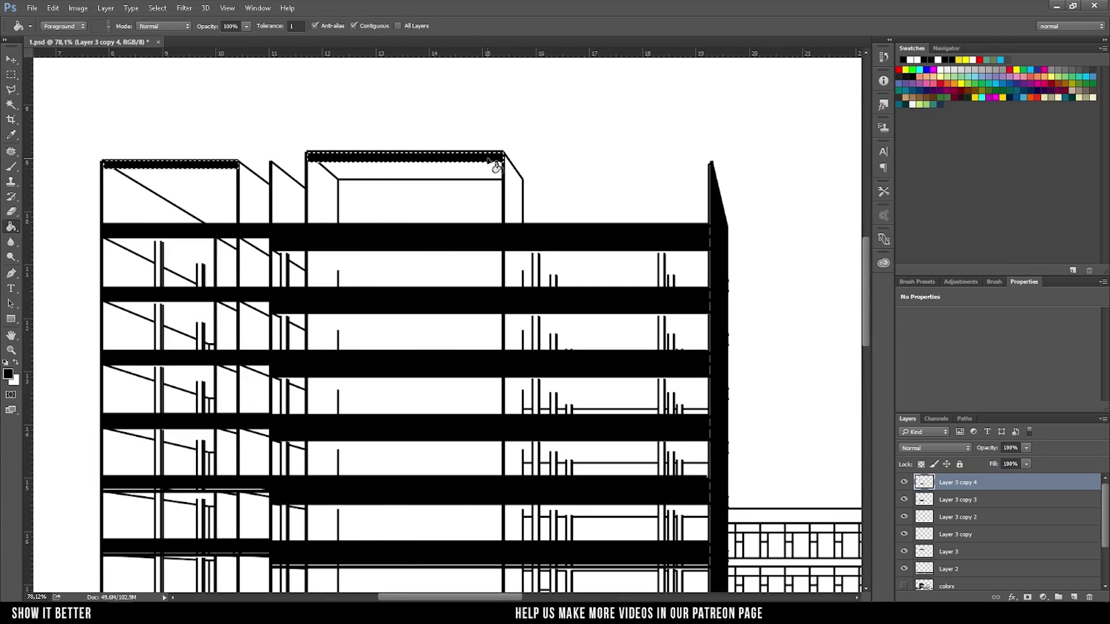
{"action": "scroll", "coordinate": [439, 323], "scroll_direction": "down", "scroll_amount": 5}
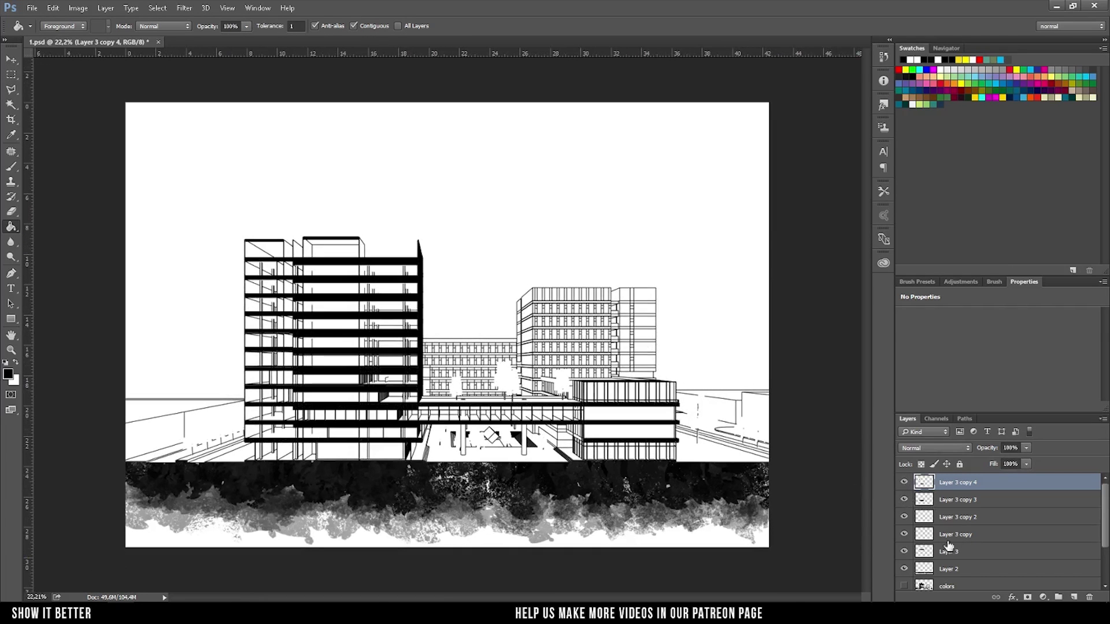
{"action": "left_click", "coordinate": [948, 551], "text": "shift"}
{"action": "key", "text": "ctrl+e"}
Step: Rename the merged slab layer to Section and compare with base lines hidden
{"action": "double_click", "coordinate": [957, 482]}
{"action": "type", "text": "s"}
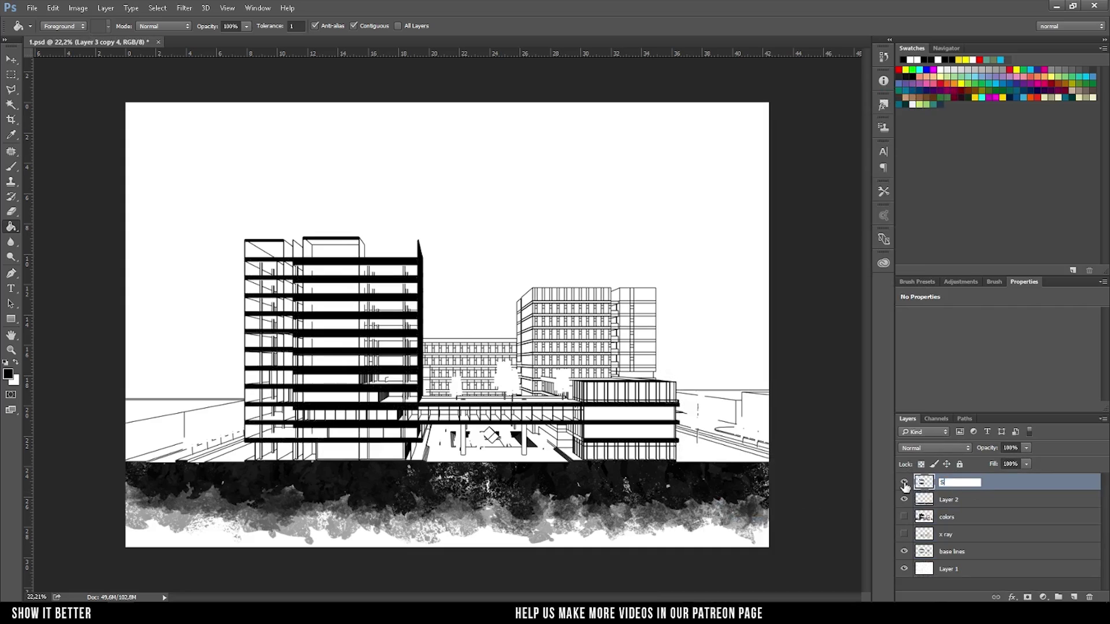
{"action": "left_click", "coordinate": [904, 551]}
{"action": "key", "text": "ctrl+plus"}
{"action": "left_click", "coordinate": [904, 551]}
Step: Add a layer mask to base lines and brush the background buildings into haze
{"action": "left_click", "coordinate": [951, 551]}
{"action": "left_click", "coordinate": [1027, 597]}
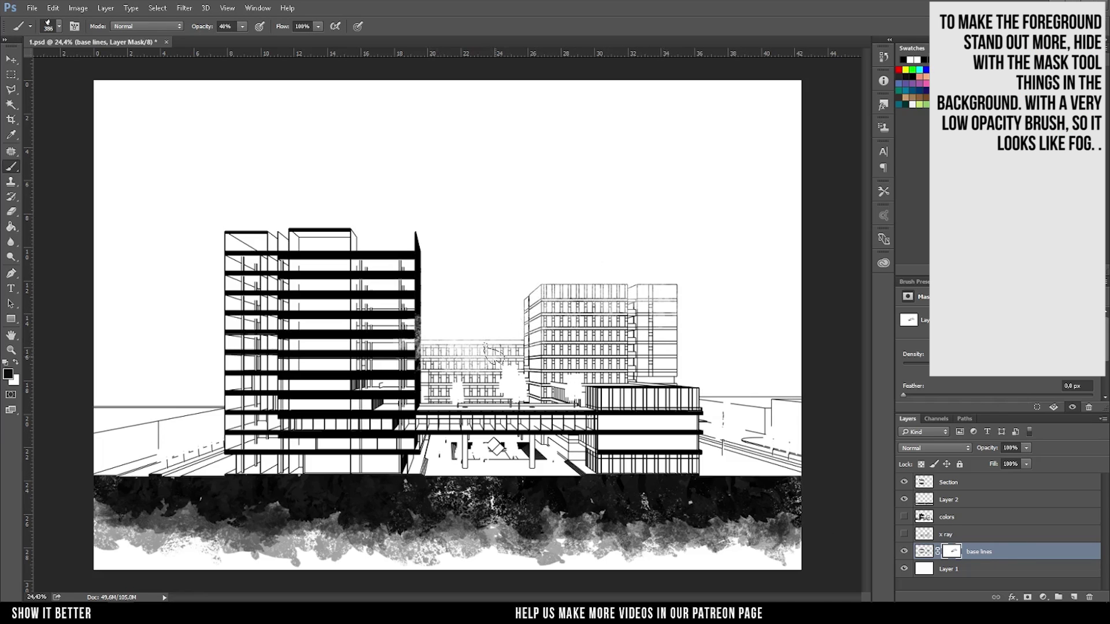
{"action": "scroll", "coordinate": [491, 351], "scroll_direction": "up", "scroll_amount": 5}
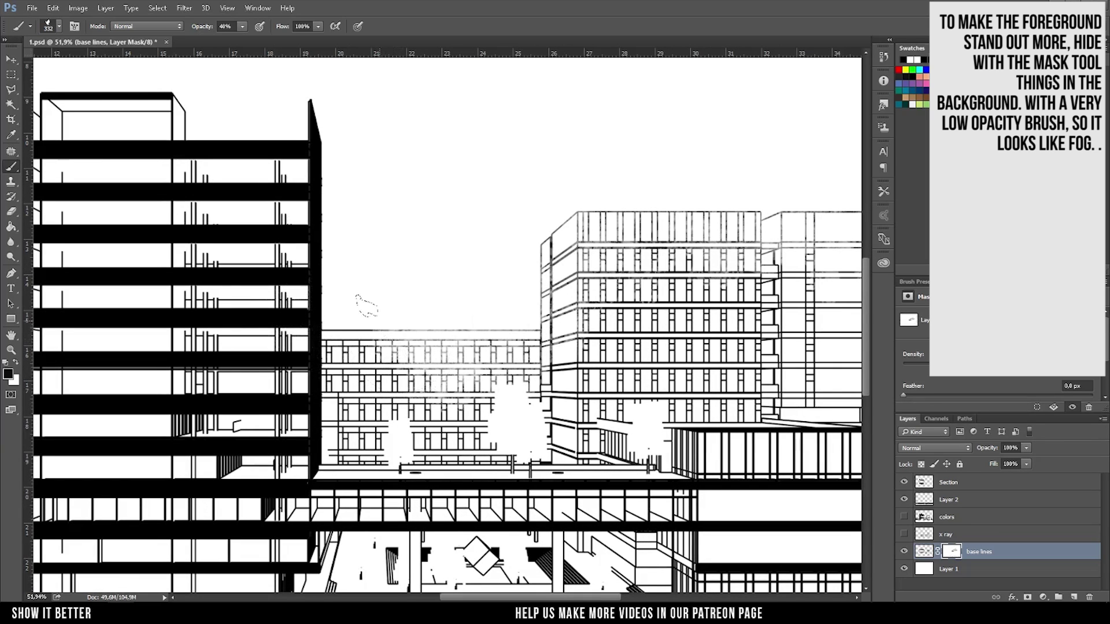
{"action": "mouse_move", "coordinate": [399, 352]}
{"action": "left_mouse_down"}
{"action": "mouse_move", "coordinate": [405, 405]}
{"action": "mouse_move", "coordinate": [627, 330]}
{"action": "left_mouse_up"}
{"action": "scroll", "coordinate": [627, 331], "scroll_direction": "down", "scroll_amount": 3}
Step: Fade more of the background buildings with a slightly smaller brush
{"action": "left_click_drag", "start_coordinate": [635, 405], "coordinate": [723, 497]}
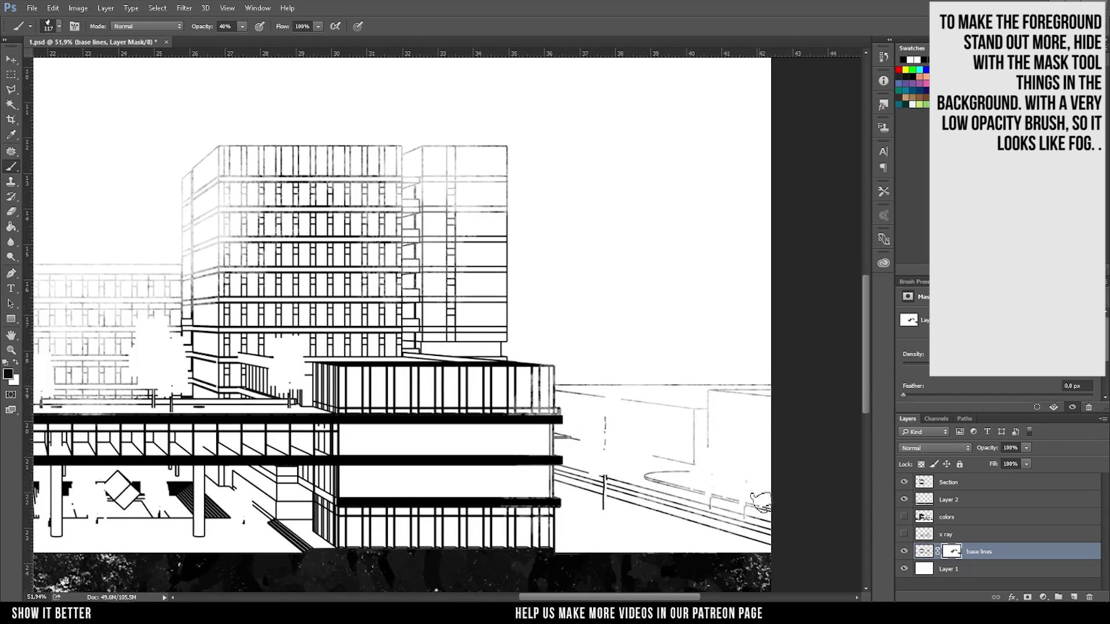
{"action": "scroll", "coordinate": [546, 481], "scroll_direction": "down", "scroll_amount": 3}
{"action": "scroll", "coordinate": [449, 322], "scroll_direction": "up", "scroll_amount": 1}
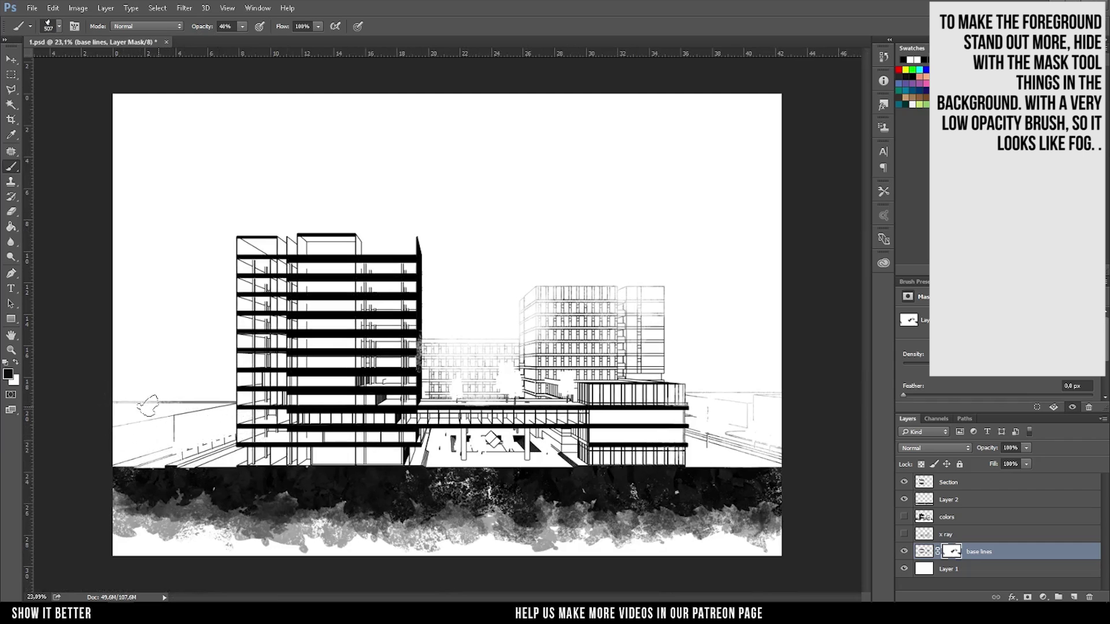
{"action": "scroll", "coordinate": [412, 433], "scroll_direction": "up", "scroll_amount": 2}
{"action": "scroll", "coordinate": [500, 487], "scroll_direction": "down", "scroll_amount": 1}
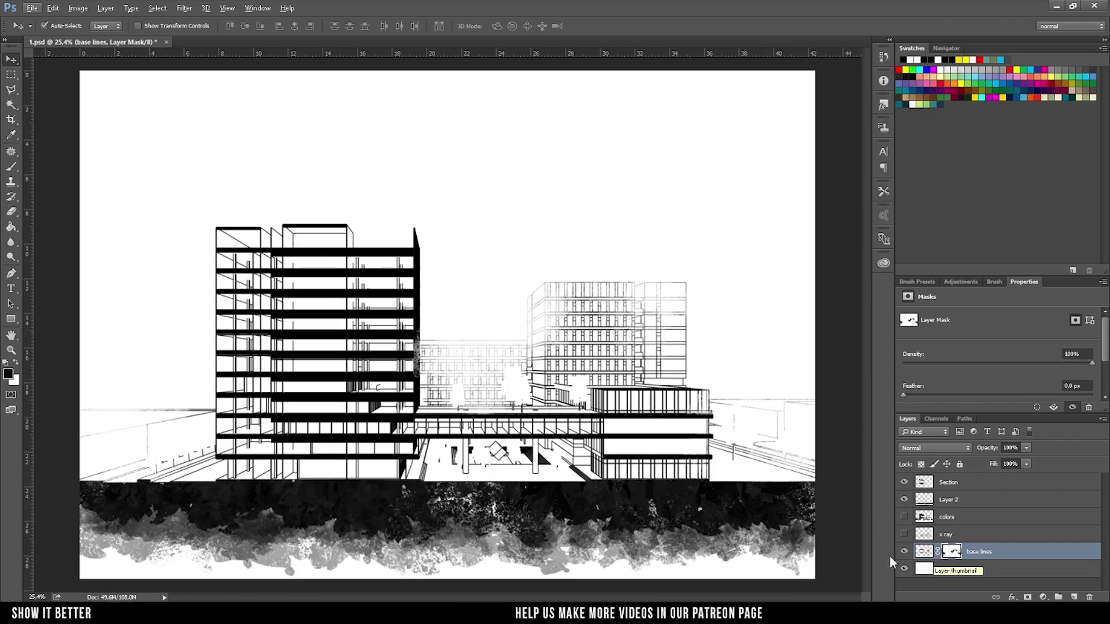
{"action": "scroll", "coordinate": [935, 558], "scroll_direction": "up", "scroll_amount": 4}
{"action": "right_click", "coordinate": [618, 301], "text": "alt"}
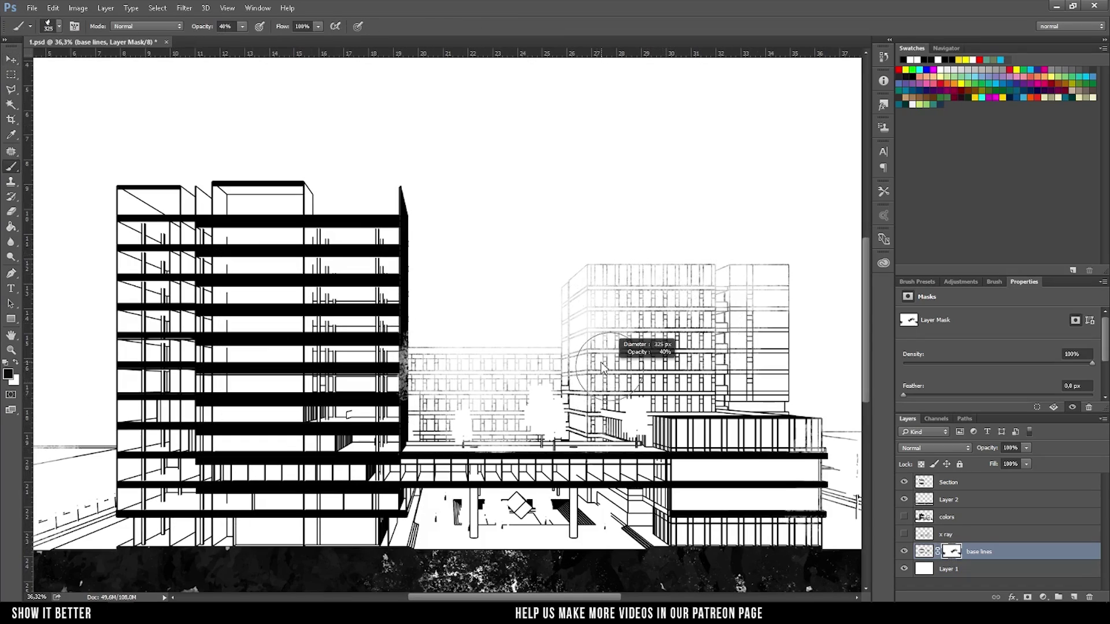
{"action": "scroll", "coordinate": [512, 408], "scroll_direction": "down", "scroll_amount": 3}
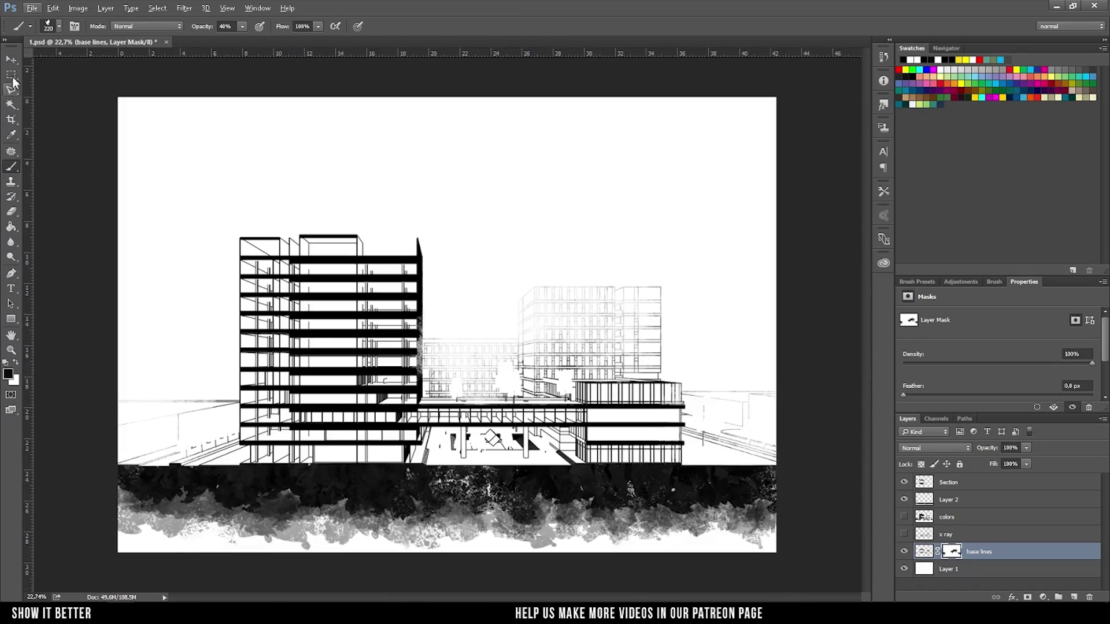
Step: Preview the colors layer at full opacity, then hide it again
{"action": "key", "text": "v"}
{"action": "left_click", "coordinate": [904, 516]}
{"action": "left_click", "coordinate": [947, 516]}
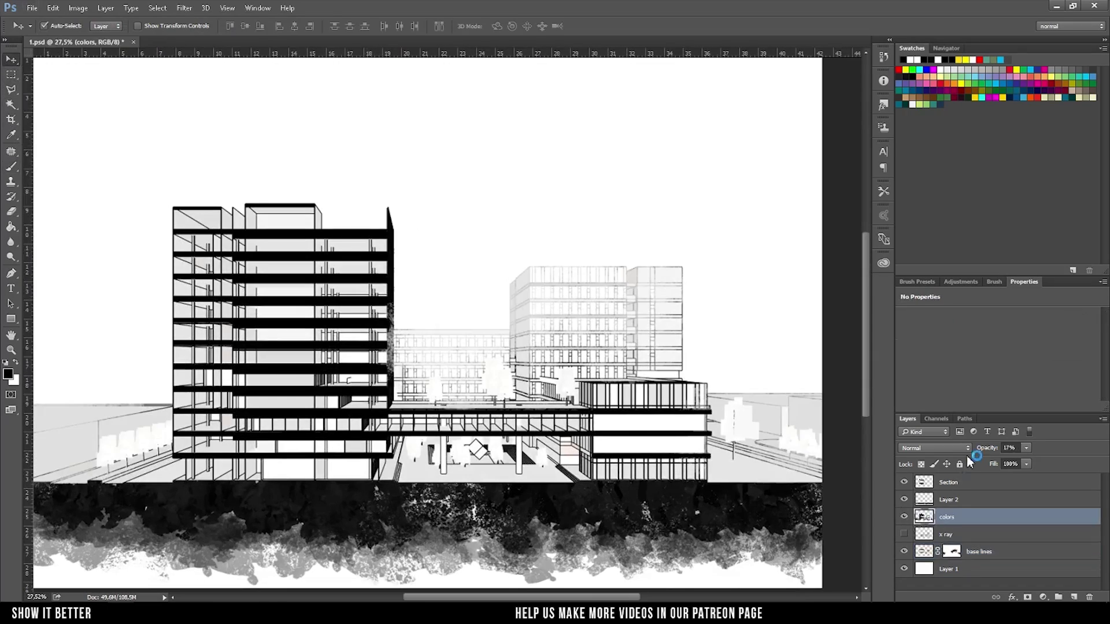
{"action": "key", "text": "0"}
{"action": "scroll", "coordinate": [159, 220], "scroll_direction": "up", "scroll_amount": 5}
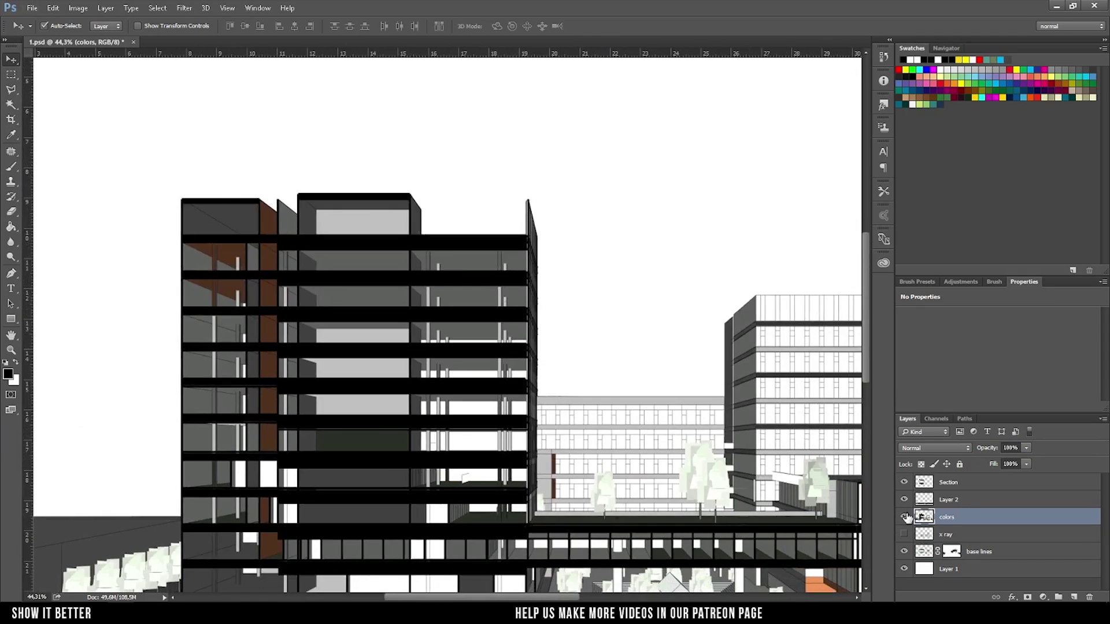
{"action": "left_click", "coordinate": [904, 516]}
{"action": "scroll", "coordinate": [420, 442], "scroll_direction": "down", "scroll_amount": 2}
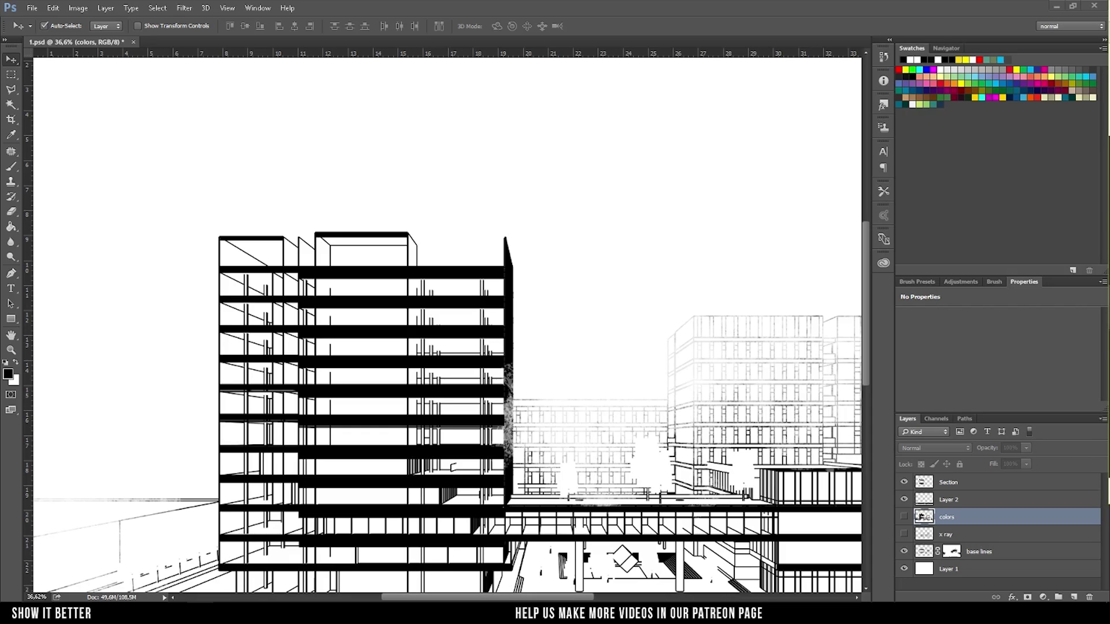
Step: Paste the wood texture and place a tall wood strip over the left tower
{"action": "key", "text": "ctrl+v"}
{"action": "left_click_drag", "start_coordinate": [573, 334], "coordinate": [609, 289]}
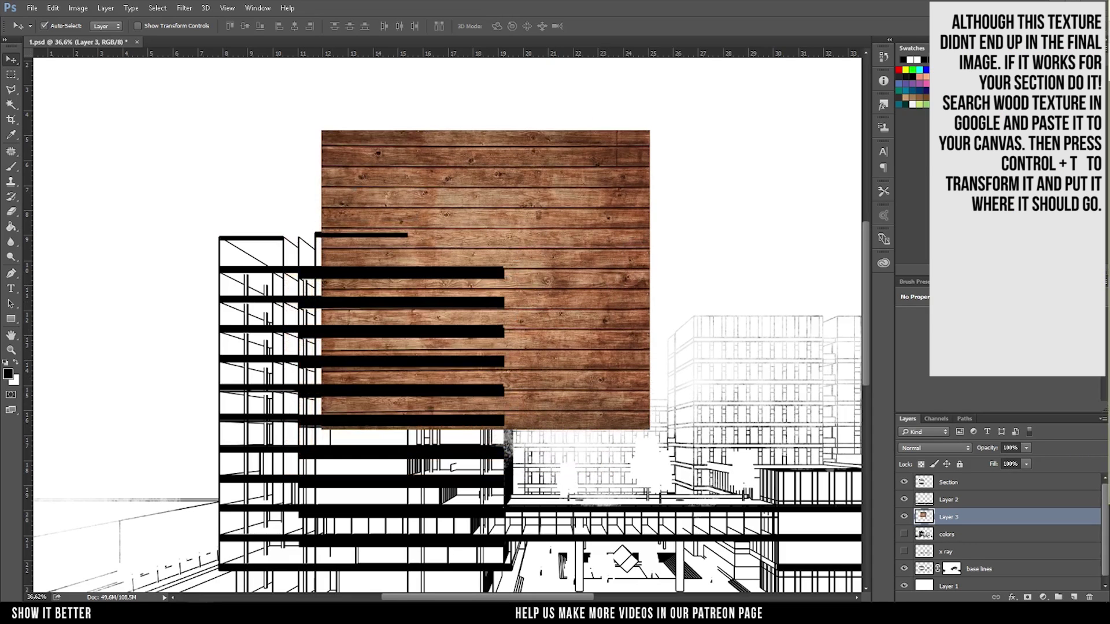
{"action": "key", "text": "ctrl+0"}
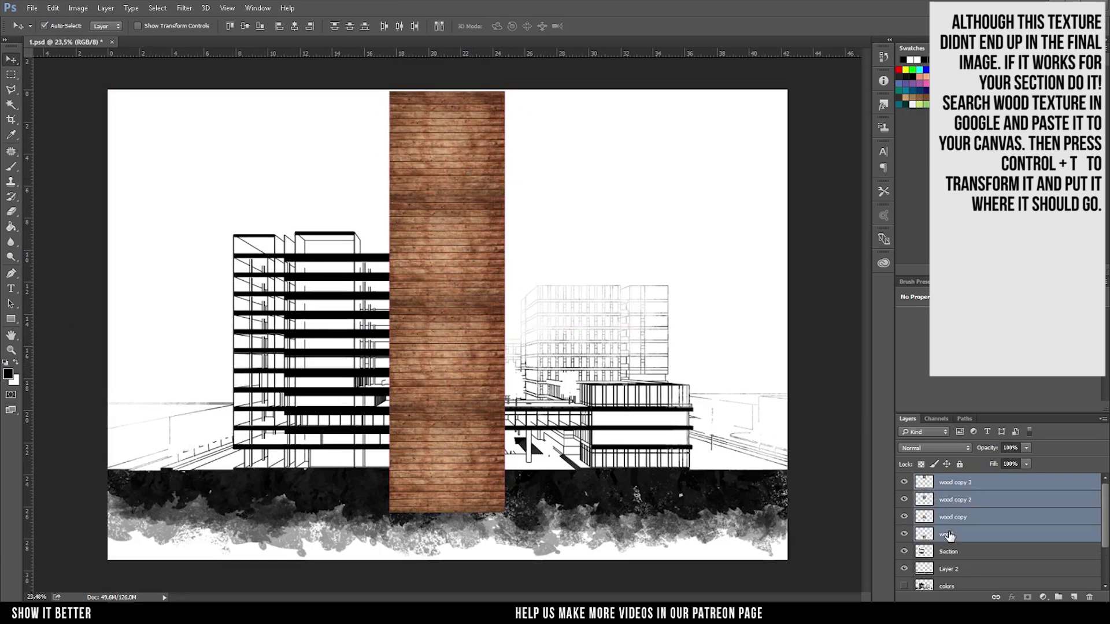
{"action": "left_click_drag", "start_coordinate": [450, 442], "coordinate": [444, 442]}
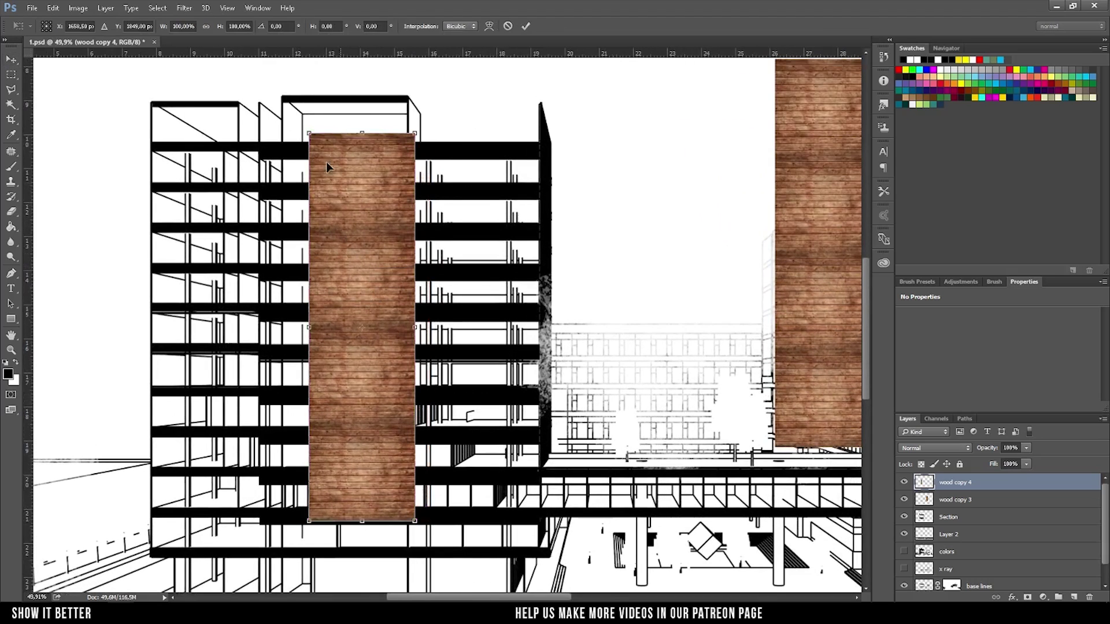
{"action": "left_click_drag", "start_coordinate": [351, 179], "coordinate": [282, 179]}
Step: Skew the wood strip into perspective on the left tower with Free Transform
{"action": "key", "text": "ctrl+t"}
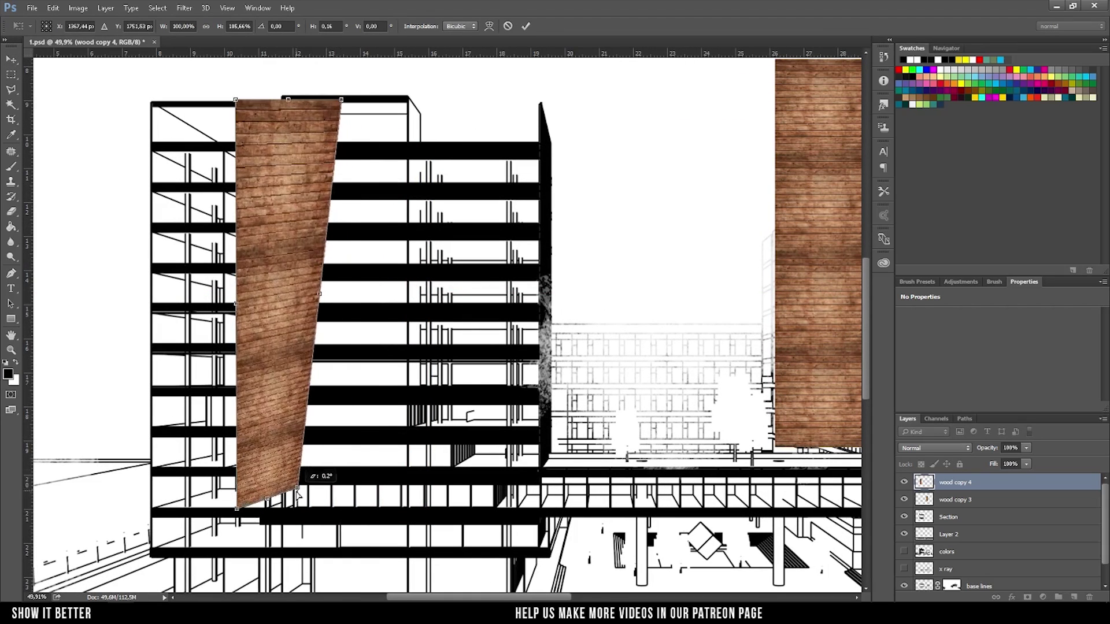
{"action": "left_click_drag", "start_coordinate": [341, 510], "coordinate": [298, 489]}
{"action": "left_click_drag", "start_coordinate": [341, 100], "coordinate": [292, 144]}
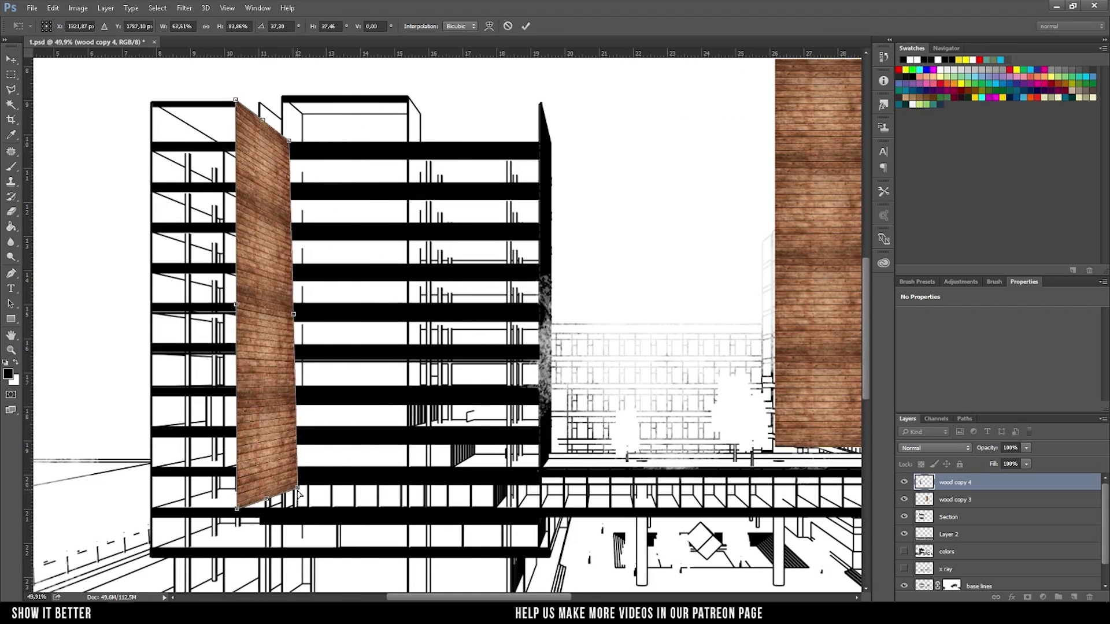
{"action": "key", "text": "Return"}
Step: Duplicate the wood fin and position the copies beside the first one
{"action": "left_click_drag", "start_coordinate": [264, 415], "coordinate": [436, 418]}
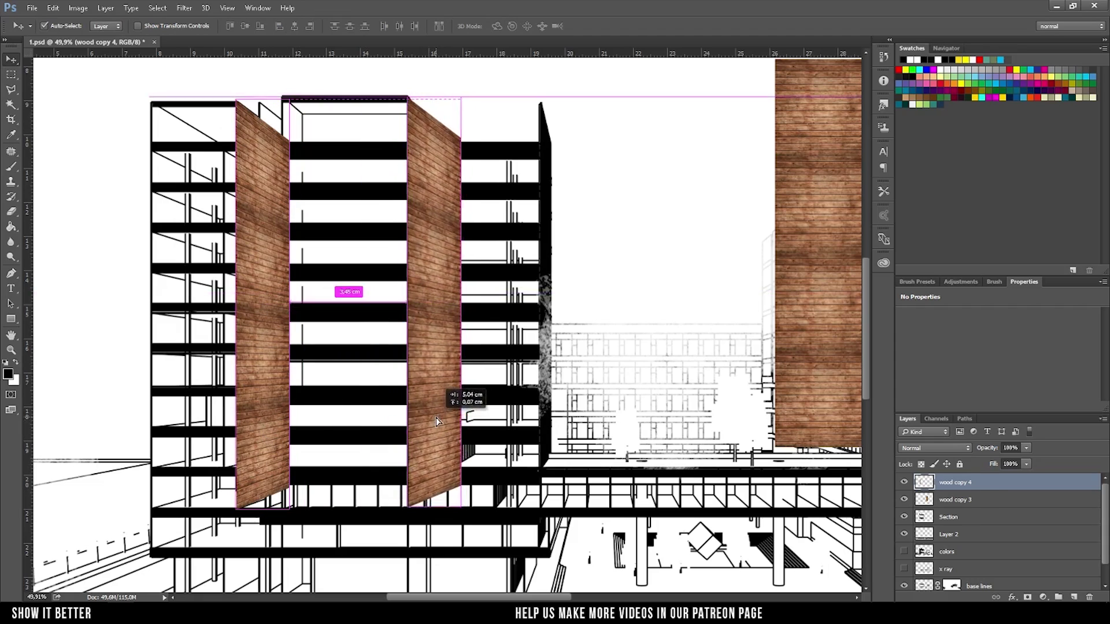
{"action": "key", "text": "ctrl+t"}
{"action": "mouse_move", "coordinate": [461, 307]}
{"action": "left_mouse_down"}
{"action": "mouse_move", "coordinate": [283, 334]}
{"action": "mouse_move", "coordinate": [247, 285]}
{"action": "mouse_move", "coordinate": [272, 288]}
{"action": "left_mouse_up"}
{"action": "key", "text": "Return"}
{"action": "scroll", "coordinate": [307, 296], "scroll_direction": "down", "scroll_amount": 2}
Step: Hide the three wood fin layers
{"action": "scroll", "coordinate": [306, 296], "scroll_direction": "down", "scroll_amount": 3}
{"action": "scroll", "coordinate": [307, 296], "scroll_direction": "up", "scroll_amount": 6}
{"action": "left_click", "coordinate": [904, 499]}
{"action": "left_click", "coordinate": [904, 482]}
{"action": "left_click", "coordinate": [903, 516]}
{"action": "scroll", "coordinate": [939, 540], "scroll_direction": "down", "scroll_amount": 1}
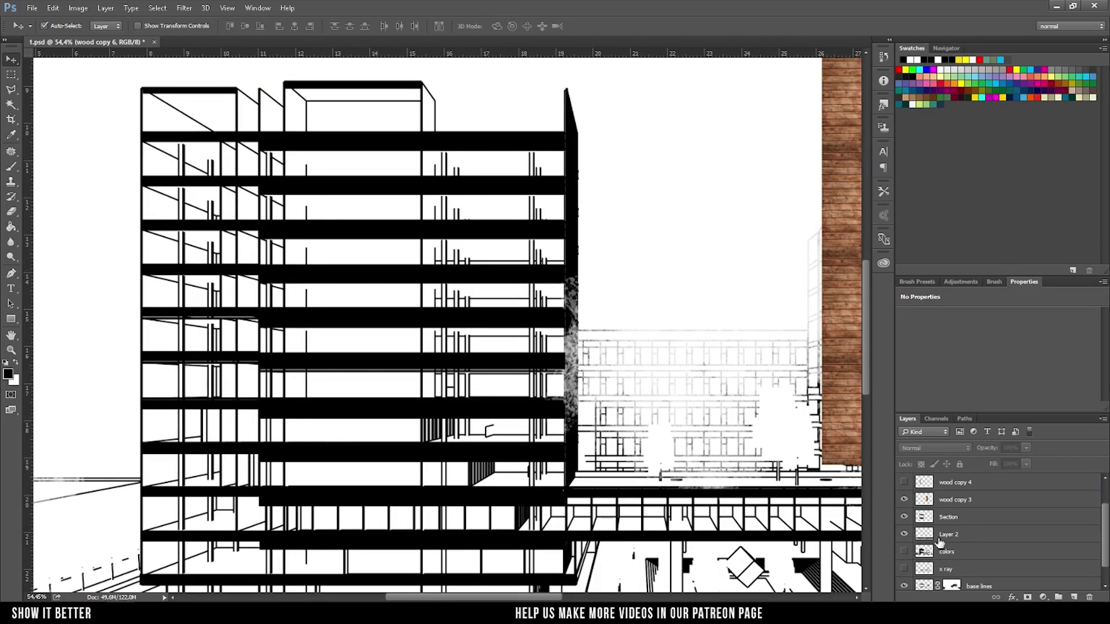
Step: Magic Wand-select the left bay's window cells on the base lines layer
{"action": "left_click", "coordinate": [927, 565]}
{"action": "key", "text": "w"}
{"action": "scroll", "coordinate": [247, 112], "scroll_direction": "up", "scroll_amount": 2}
{"action": "left_click", "coordinate": [255, 166]}
{"action": "left_click", "coordinate": [261, 313]}
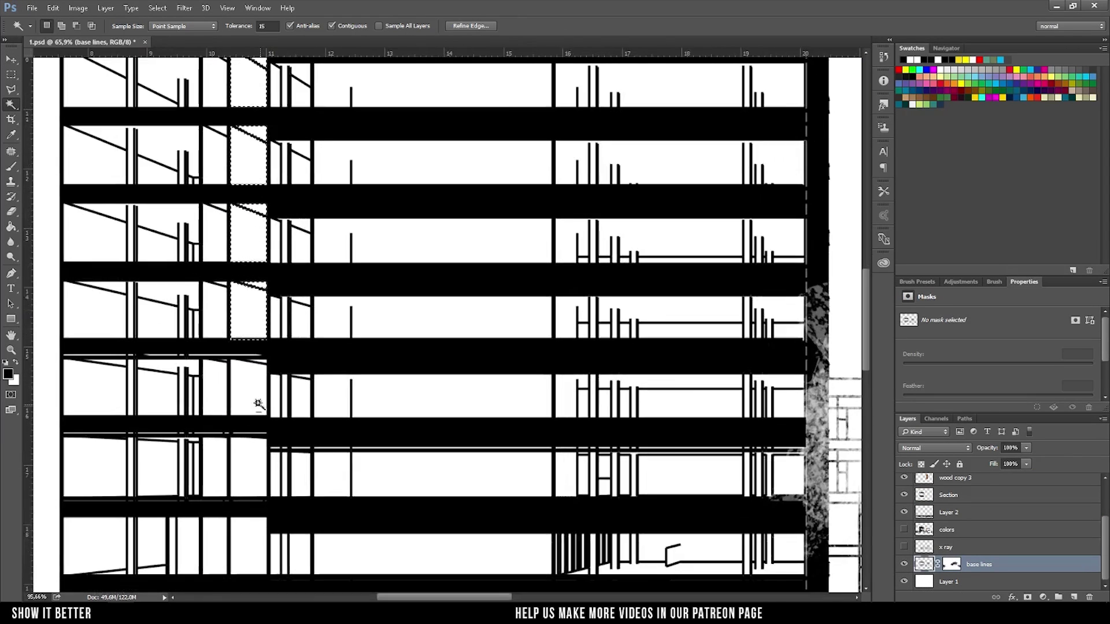
{"action": "scroll", "coordinate": [261, 358], "scroll_direction": "up", "scroll_amount": 6}
{"action": "left_click", "coordinate": [289, 431]}
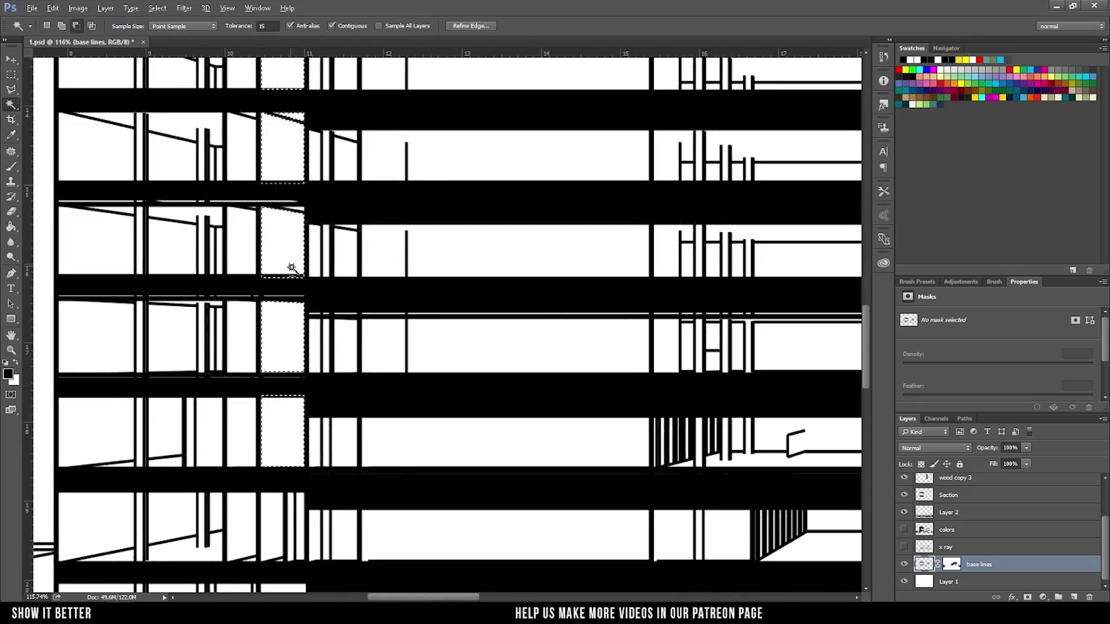
{"action": "scroll", "coordinate": [292, 269], "scroll_direction": "down", "scroll_amount": 5}
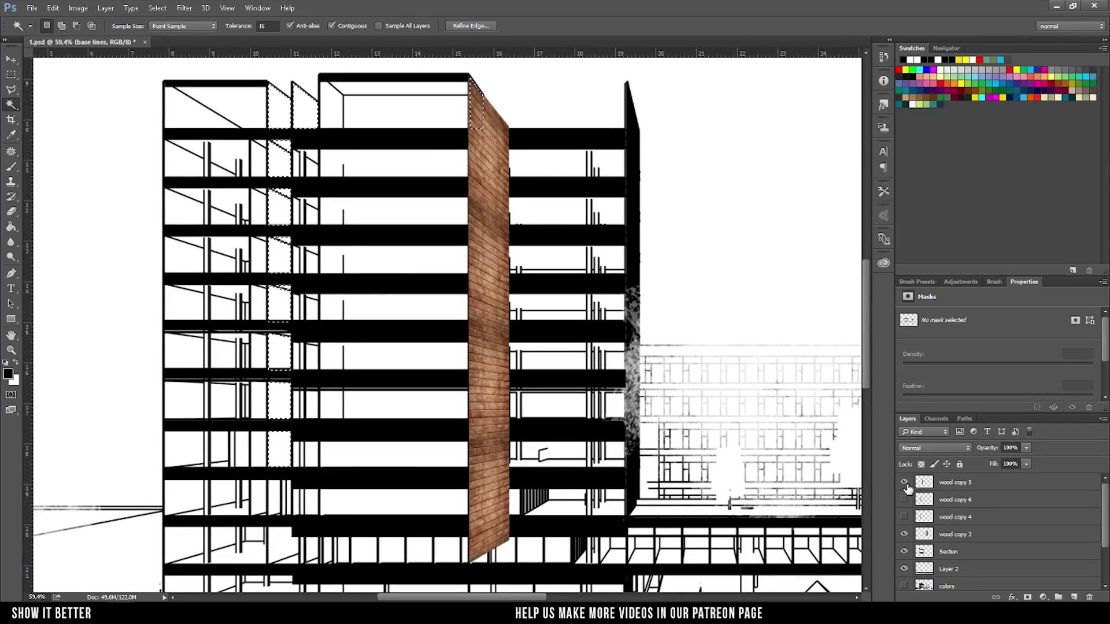
Step: Mask wood copy 4 to the selected left-bay cells
{"action": "left_click", "coordinate": [904, 517]}
{"action": "left_click", "coordinate": [954, 516]}
{"action": "left_click", "coordinate": [904, 500]}
{"action": "left_click", "coordinate": [1027, 597]}
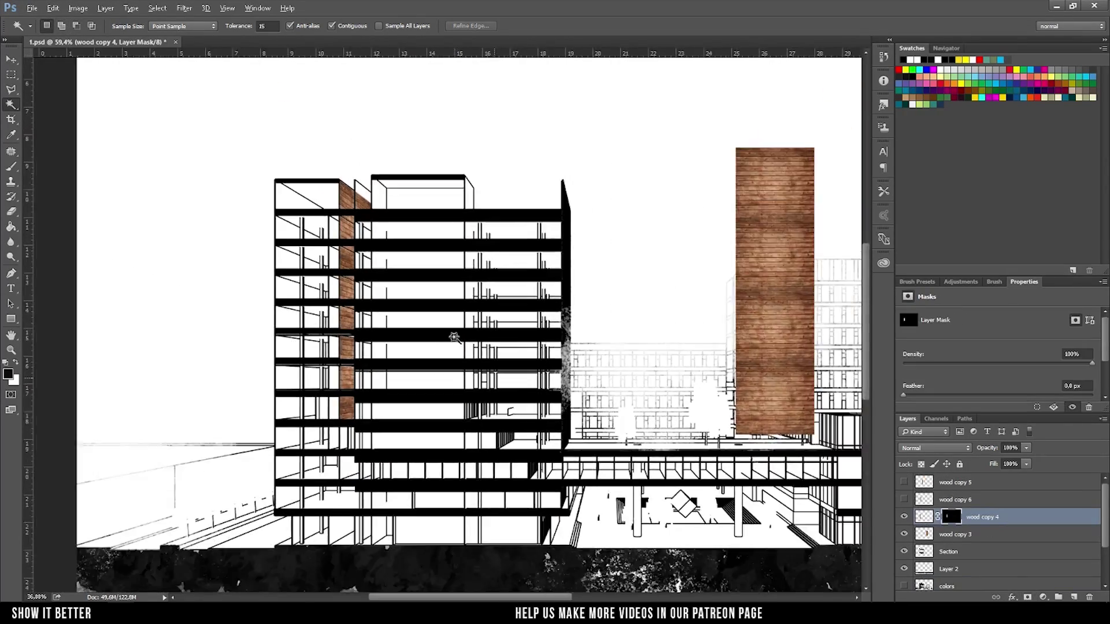
Step: Copy the wood copy 4 mask onto wood copies 6 and 5
{"action": "left_click", "coordinate": [904, 499]}
{"action": "left_click_drag", "start_coordinate": [948, 517], "coordinate": [949, 499], "text": "alt"}
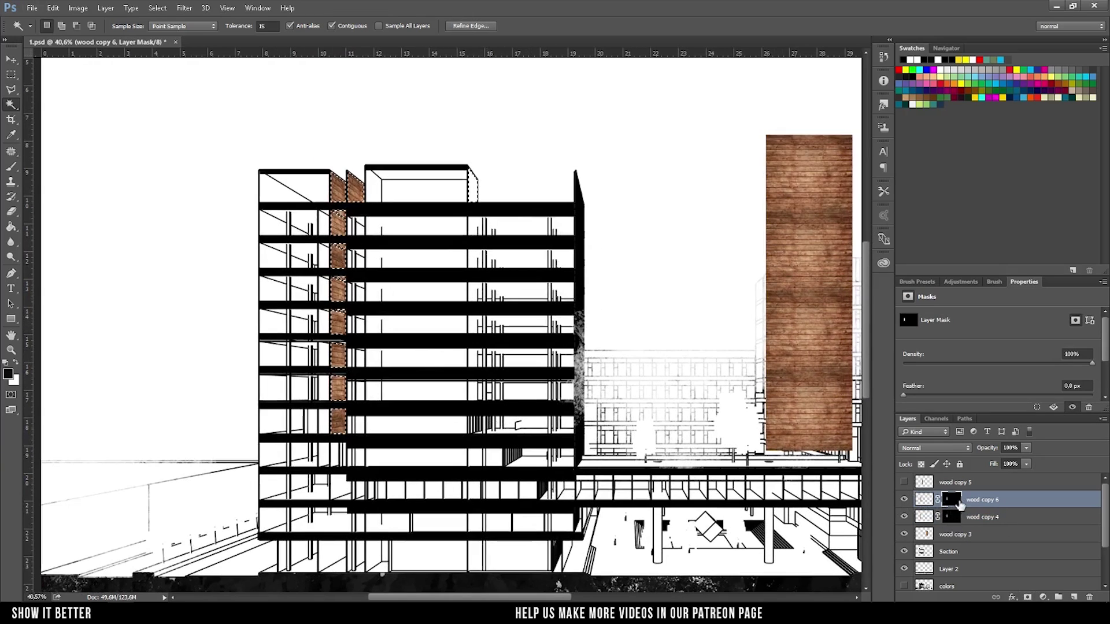
{"action": "left_click", "coordinate": [904, 482]}
{"action": "left_click_drag", "start_coordinate": [951, 500], "coordinate": [951, 482]}
{"action": "key", "text": "v"}
{"action": "scroll", "coordinate": [445, 443], "scroll_direction": "down", "scroll_amount": 1}
{"action": "scroll", "coordinate": [445, 444], "scroll_direction": "down", "scroll_amount": 1}
{"action": "scroll", "coordinate": [445, 444], "scroll_direction": "up", "scroll_amount": 1}
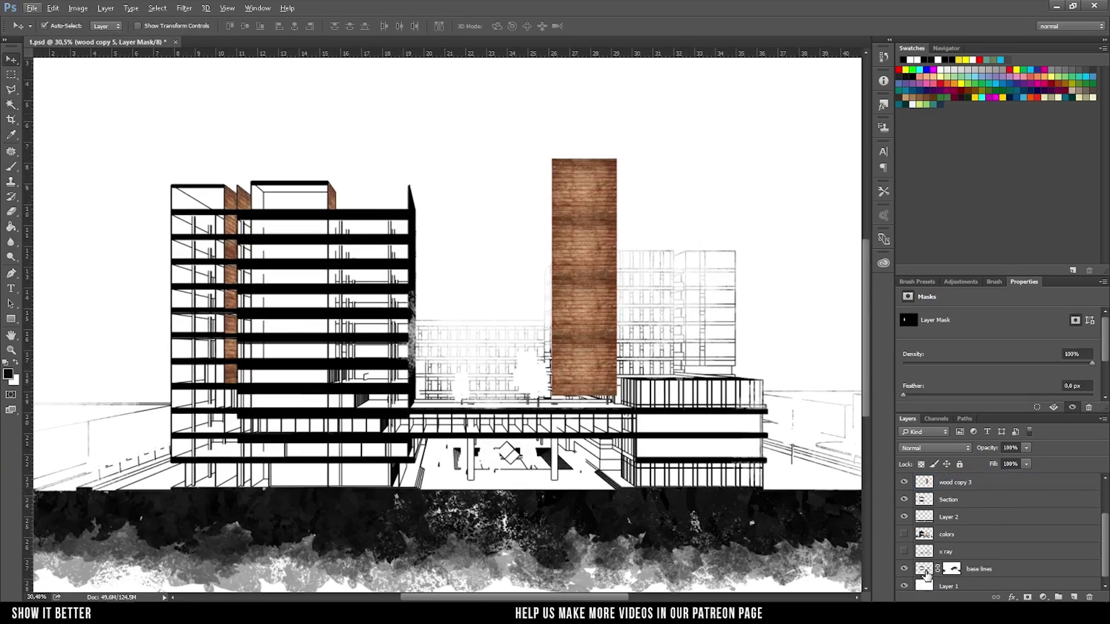
Step: Lower the base lines layer Fill to 79%
{"action": "left_click", "coordinate": [983, 569]}
{"action": "mouse_move", "coordinate": [993, 464]}
{"action": "left_mouse_down"}
{"action": "mouse_move", "coordinate": [976, 467]}
{"action": "mouse_move", "coordinate": [1007, 467]}
{"action": "left_mouse_up"}
{"action": "scroll", "coordinate": [432, 391], "scroll_direction": "down", "scroll_amount": 1}
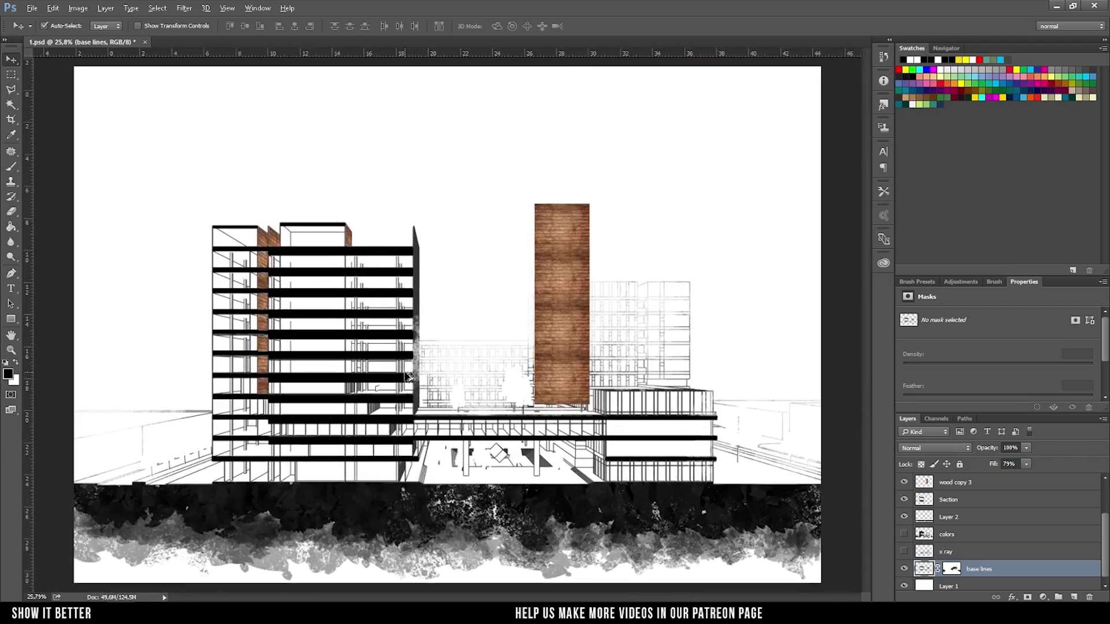
{"action": "scroll", "coordinate": [432, 390], "scroll_direction": "up", "scroll_amount": 2}
Step: Move and scale the wood copy 3 tower onto the right background building
{"action": "left_click_drag", "start_coordinate": [632, 322], "coordinate": [775, 428]}
{"action": "key", "text": "ctrl+t"}
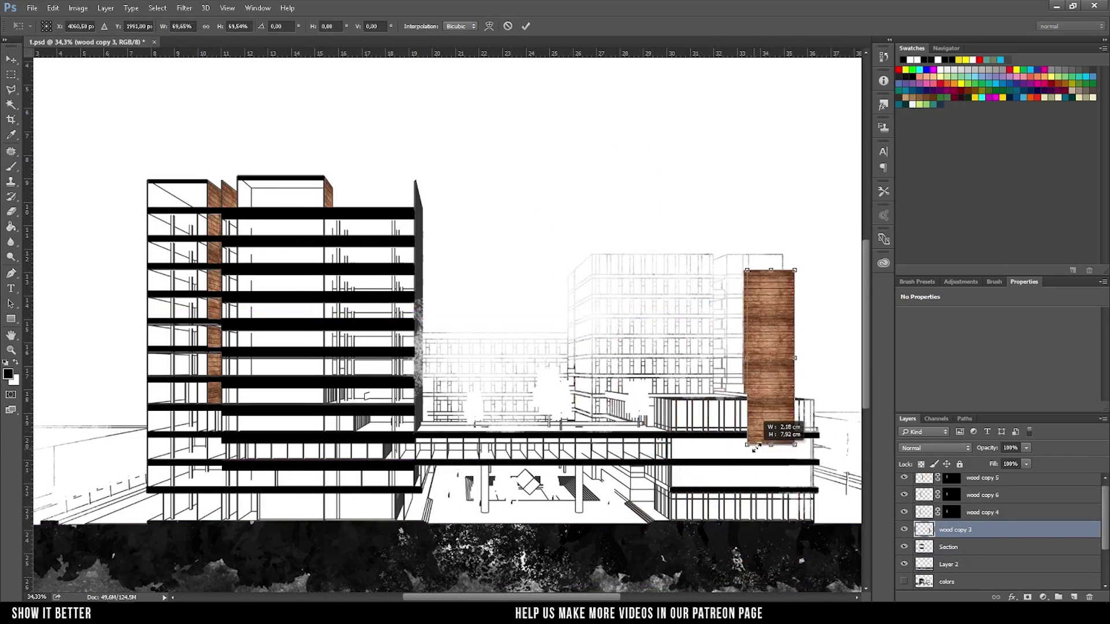
{"action": "left_click_drag", "start_coordinate": [794, 537], "coordinate": [774, 439]}
{"action": "scroll", "coordinate": [752, 404], "scroll_direction": "up", "scroll_amount": 3}
{"action": "mouse_move", "coordinate": [757, 359]}
{"action": "left_mouse_down"}
{"action": "mouse_move", "coordinate": [763, 476]}
{"action": "mouse_move", "coordinate": [735, 397]}
{"action": "left_mouse_up"}
{"action": "key", "text": "Return"}
{"action": "scroll", "coordinate": [983, 521], "scroll_direction": "down", "scroll_amount": 1}
Step: Mask the wood copy 3 layer to a rectangular selection of the right building
{"action": "left_click", "coordinate": [904, 477]}
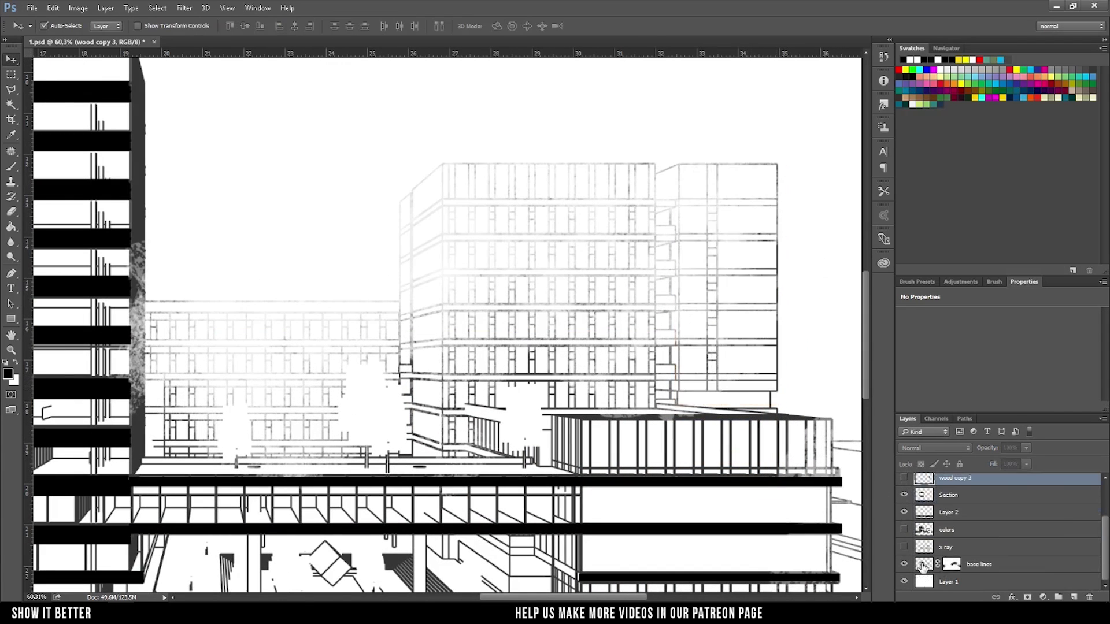
{"action": "left_click", "coordinate": [923, 566]}
{"action": "scroll", "coordinate": [744, 387], "scroll_direction": "up", "scroll_amount": 2}
{"action": "key", "text": "m"}
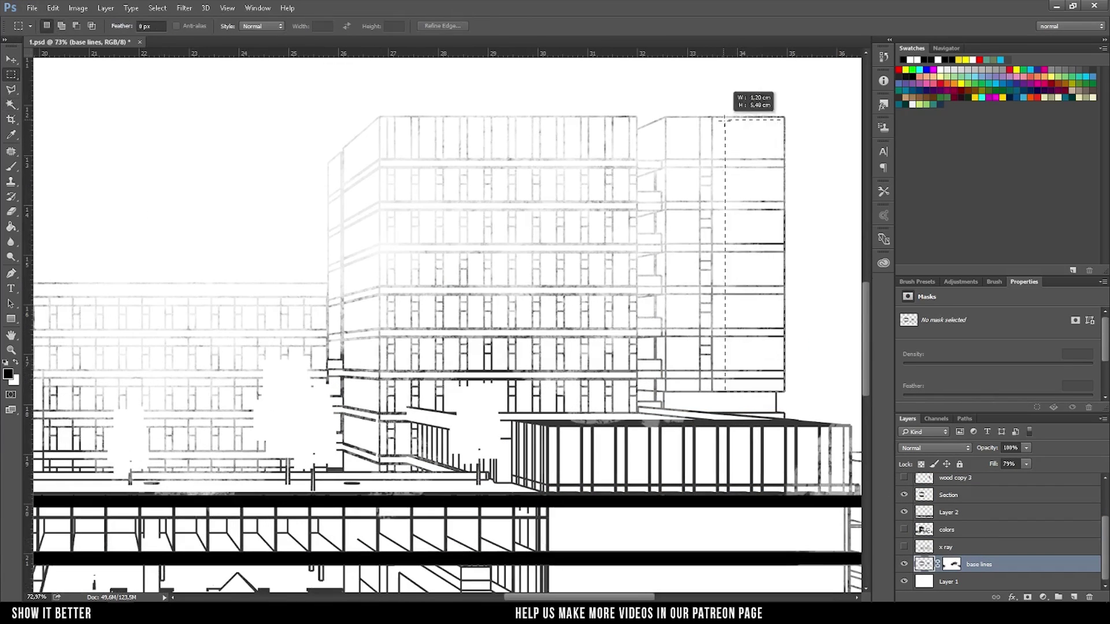
{"action": "left_click_drag", "start_coordinate": [705, 399], "coordinate": [706, 395]}
{"action": "left_click", "coordinate": [903, 478]}
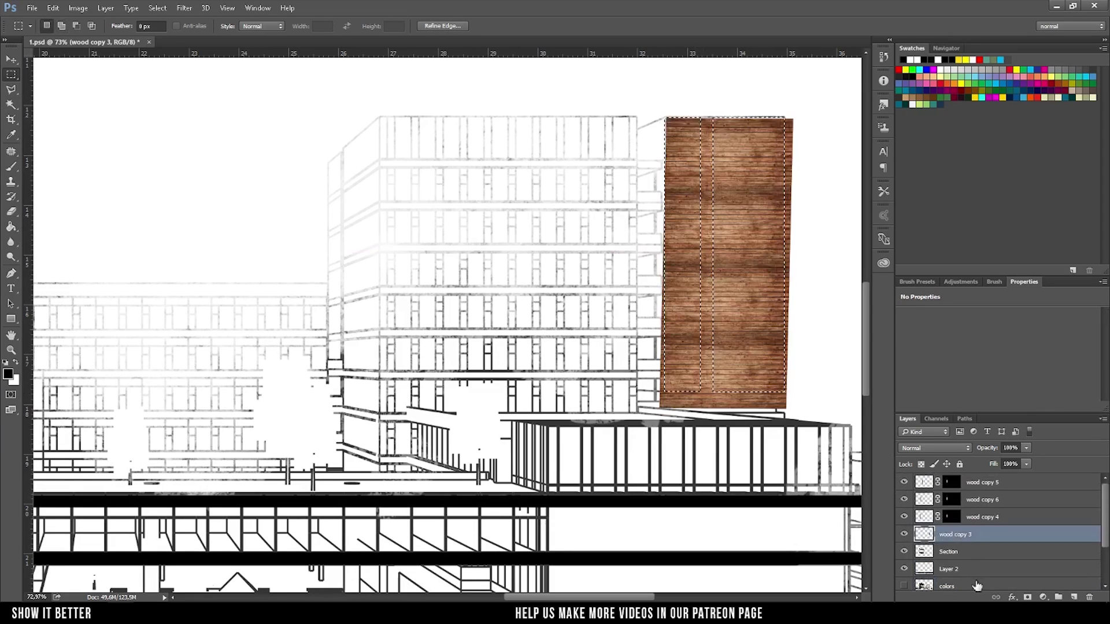
{"action": "left_click", "coordinate": [1027, 597]}
Step: Set the masked wood layer's opacity to 30%
{"action": "left_click", "coordinate": [1007, 448]}
{"action": "type", "text": "030"}
{"action": "key", "text": "Return"}
{"action": "key", "text": "v"}
{"action": "scroll", "coordinate": [448, 434], "scroll_direction": "down", "scroll_amount": 2}
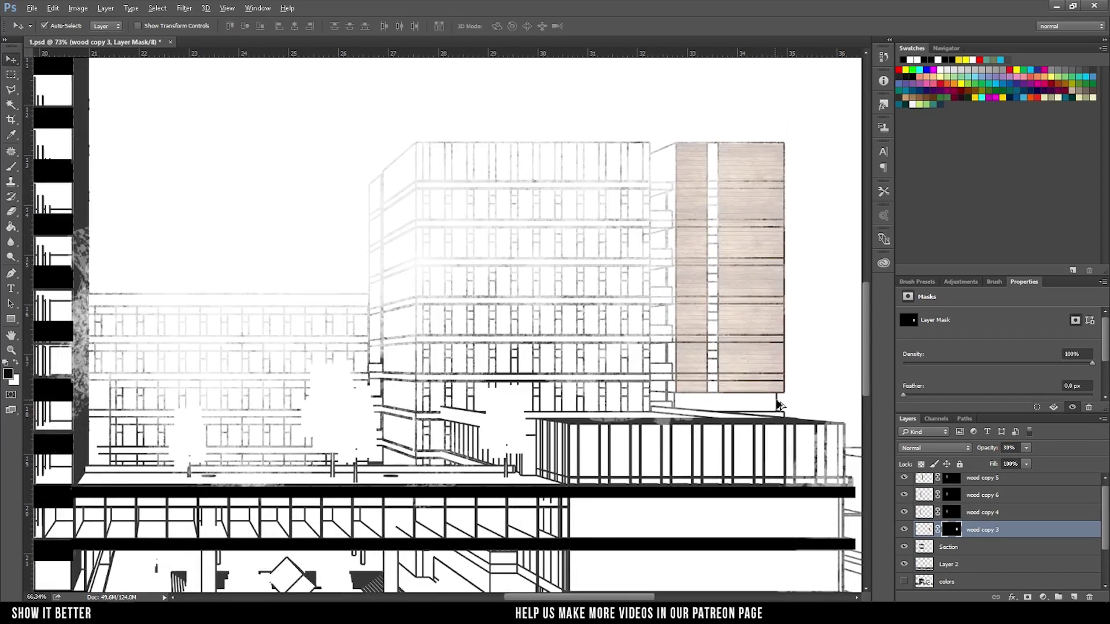
{"action": "scroll", "coordinate": [448, 434], "scroll_direction": "down", "scroll_amount": 2}
{"action": "scroll", "coordinate": [448, 434], "scroll_direction": "down", "scroll_amount": 2}
{"action": "scroll", "coordinate": [448, 434], "scroll_direction": "up", "scroll_amount": 2}
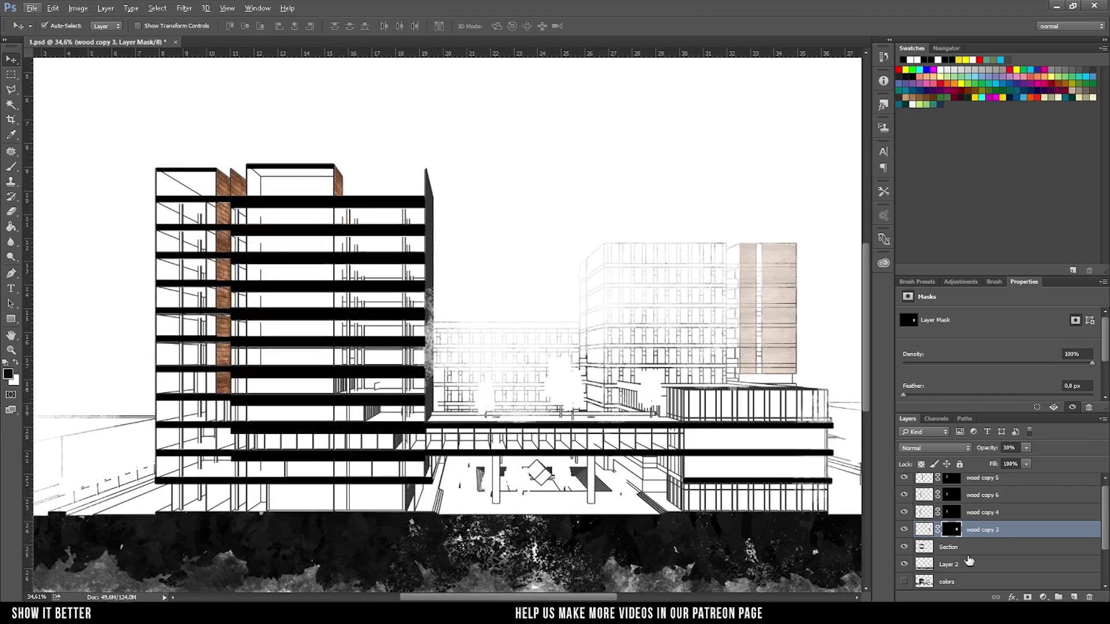
{"action": "scroll", "coordinate": [921, 563], "scroll_direction": "down", "scroll_amount": 1}
Step: Add a new empty layer on top for the trees
{"action": "left_click", "coordinate": [906, 564]}
{"action": "left_click", "coordinate": [907, 565]}
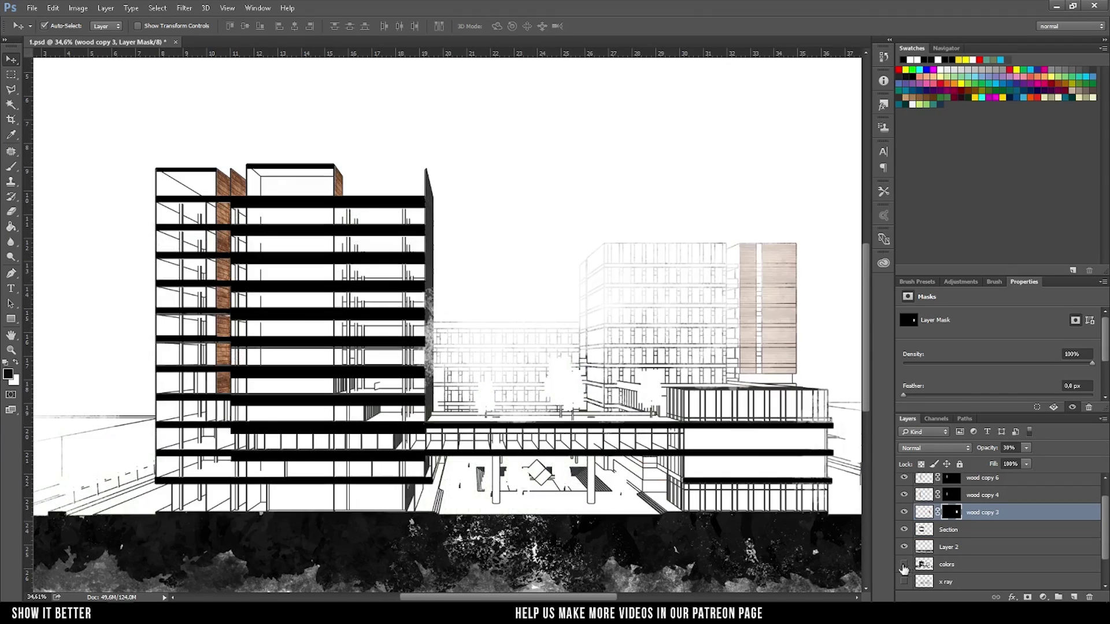
{"action": "scroll", "coordinate": [365, 377], "scroll_direction": "down", "scroll_amount": 1}
{"action": "scroll", "coordinate": [365, 377], "scroll_direction": "down", "scroll_amount": 1}
{"action": "scroll", "coordinate": [365, 377], "scroll_direction": "up", "scroll_amount": 2}
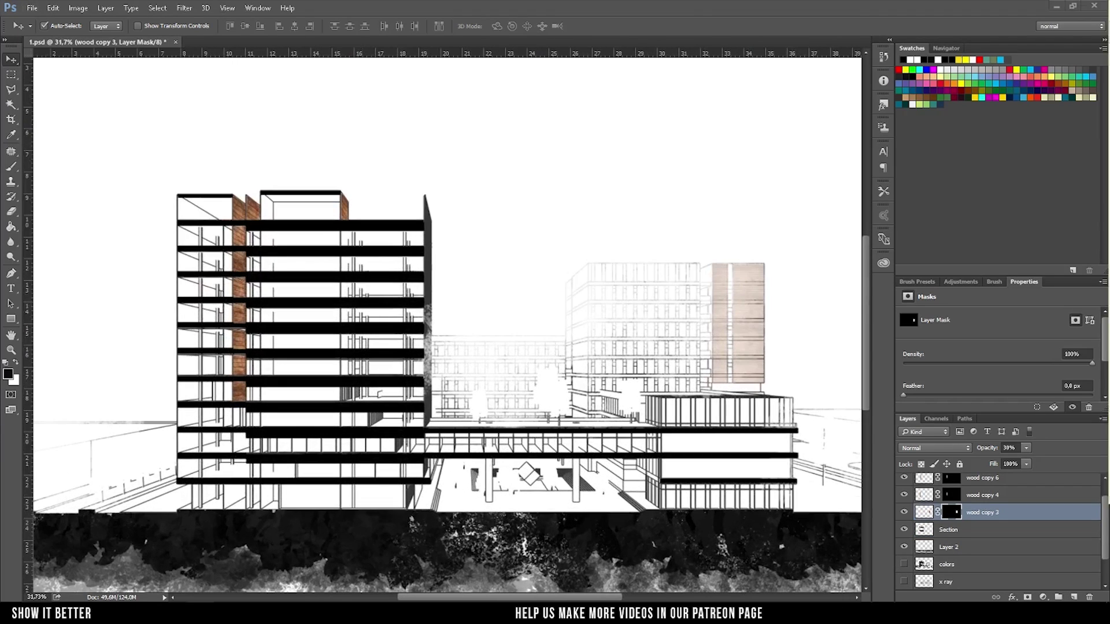
{"action": "scroll", "coordinate": [984, 462], "scroll_direction": "up", "scroll_amount": 1}
{"action": "left_click", "coordinate": [982, 478]}
{"action": "key", "text": "b"}
{"action": "right_click", "coordinate": [735, 477]}
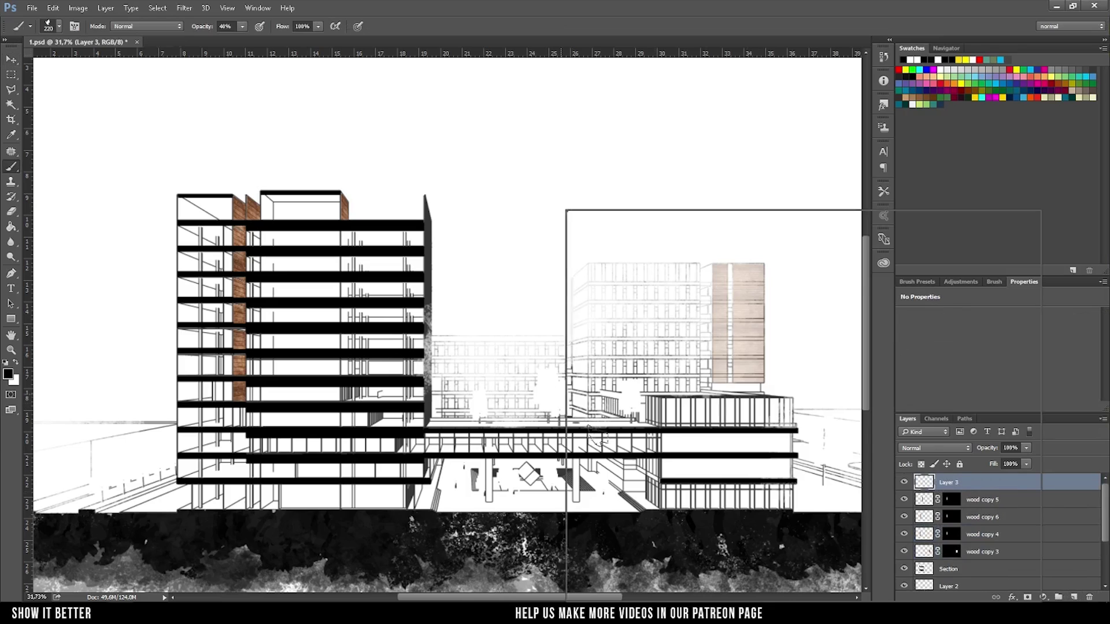
Step: Stamp black trees in the courtyard below and on the terrace
{"action": "scroll", "coordinate": [735, 477], "scroll_direction": "down", "scroll_amount": 1}
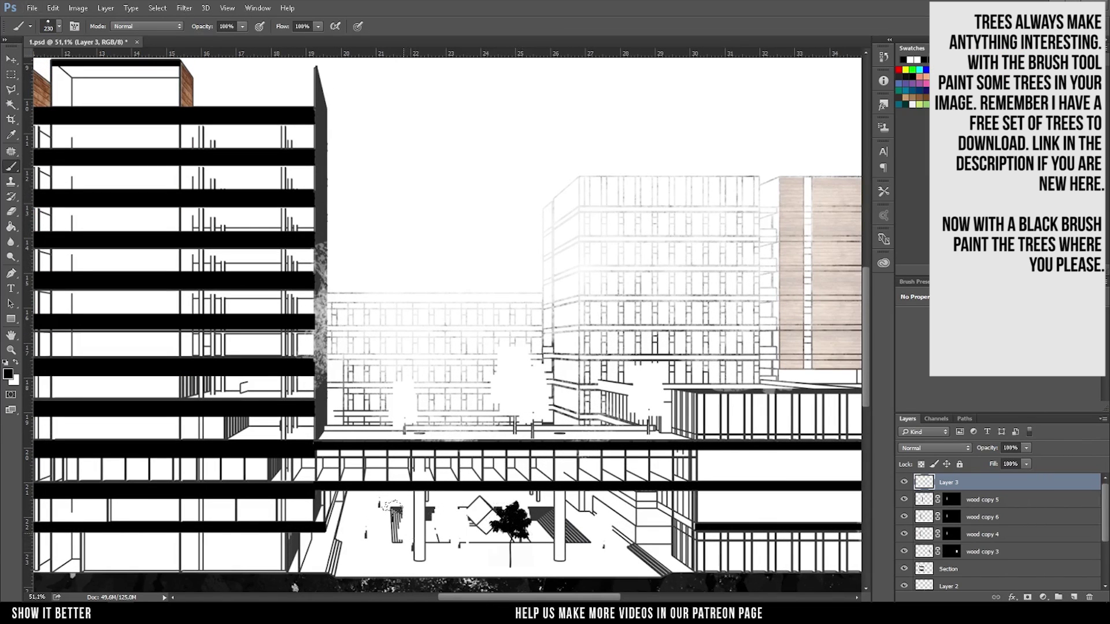
{"action": "left_click", "coordinate": [598, 535]}
{"action": "right_click", "coordinate": [599, 534]}
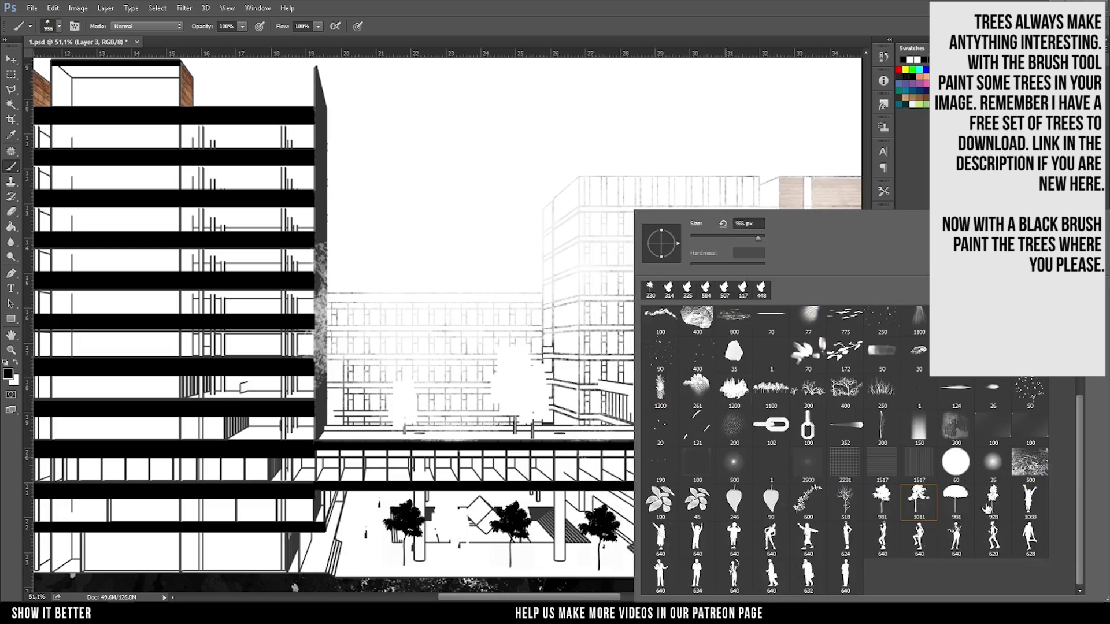
{"action": "key", "text": "Return"}
{"action": "left_click", "coordinate": [524, 410]}
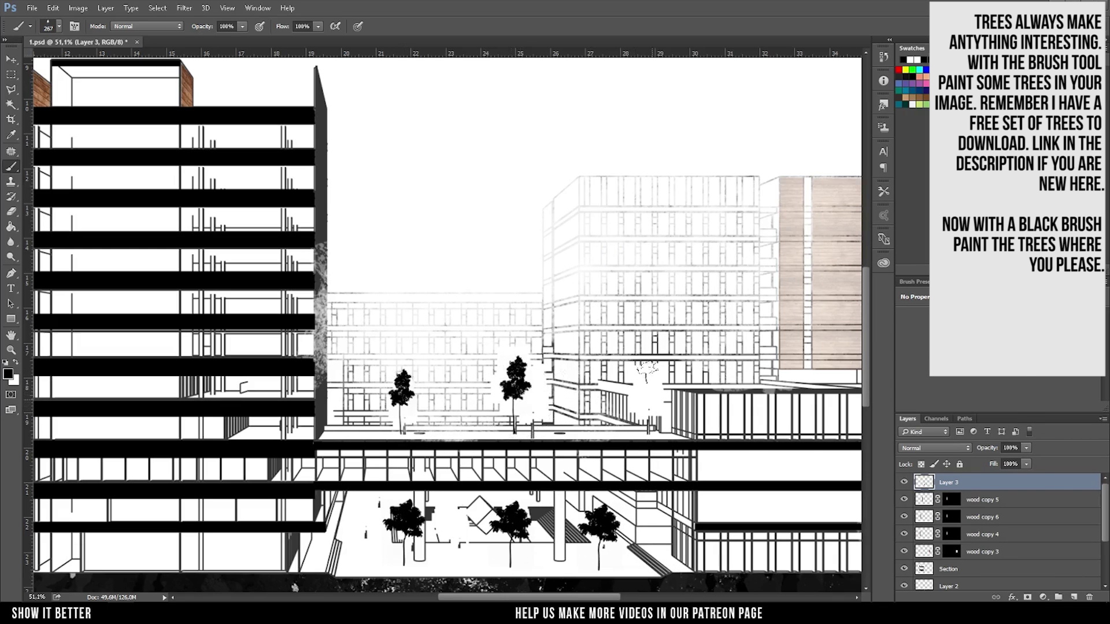
{"action": "right_click", "coordinate": [635, 405]}
{"action": "double_click", "coordinate": [720, 495]}
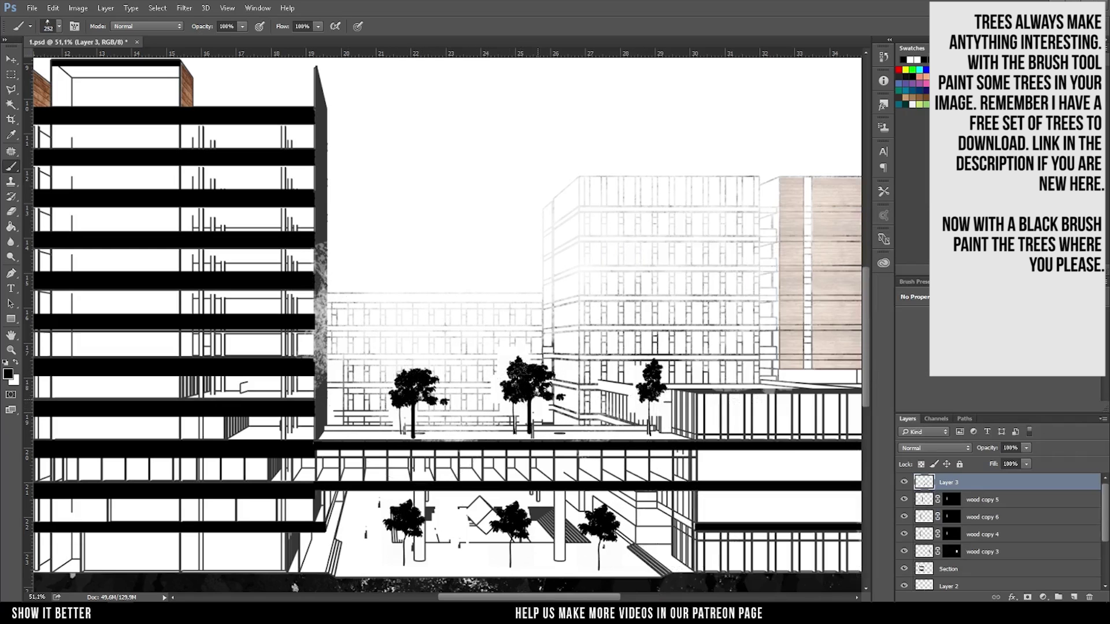
{"action": "scroll", "coordinate": [623, 384], "scroll_direction": "down", "scroll_amount": 2}
Step: Load the Tree Silhouettes brush set and pick a tree silhouette brush
{"action": "right_click", "coordinate": [670, 213]}
{"action": "left_click", "coordinate": [911, 228]}
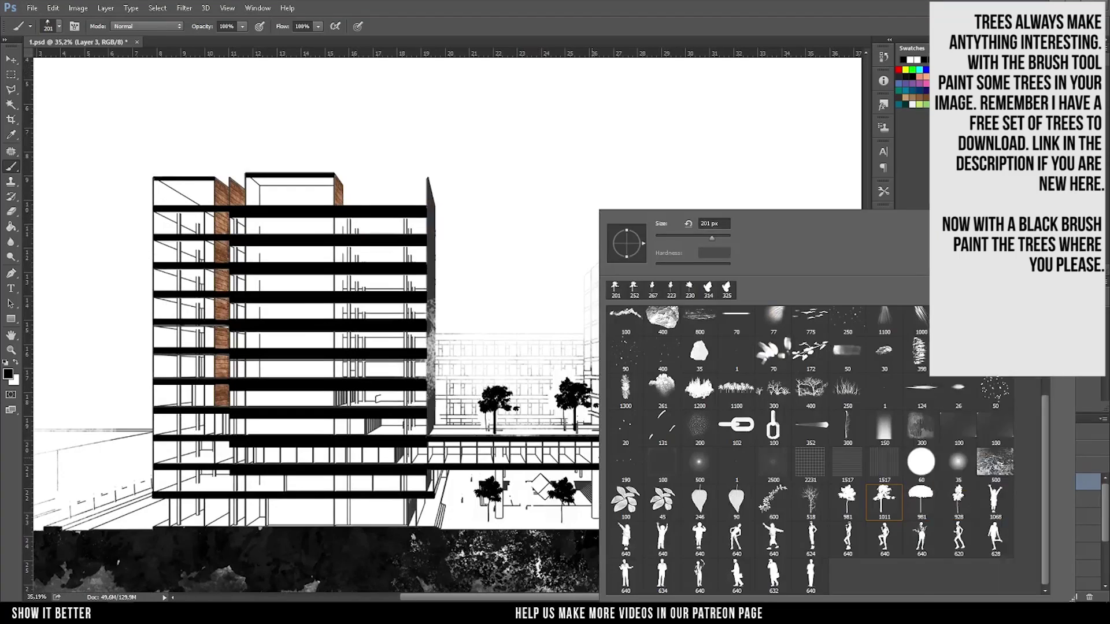
{"action": "left_click", "coordinate": [971, 405]}
{"action": "double_click", "coordinate": [618, 302]}
{"action": "double_click", "coordinate": [578, 256]}
{"action": "scroll", "coordinate": [751, 521], "scroll_direction": "down", "scroll_amount": 2}
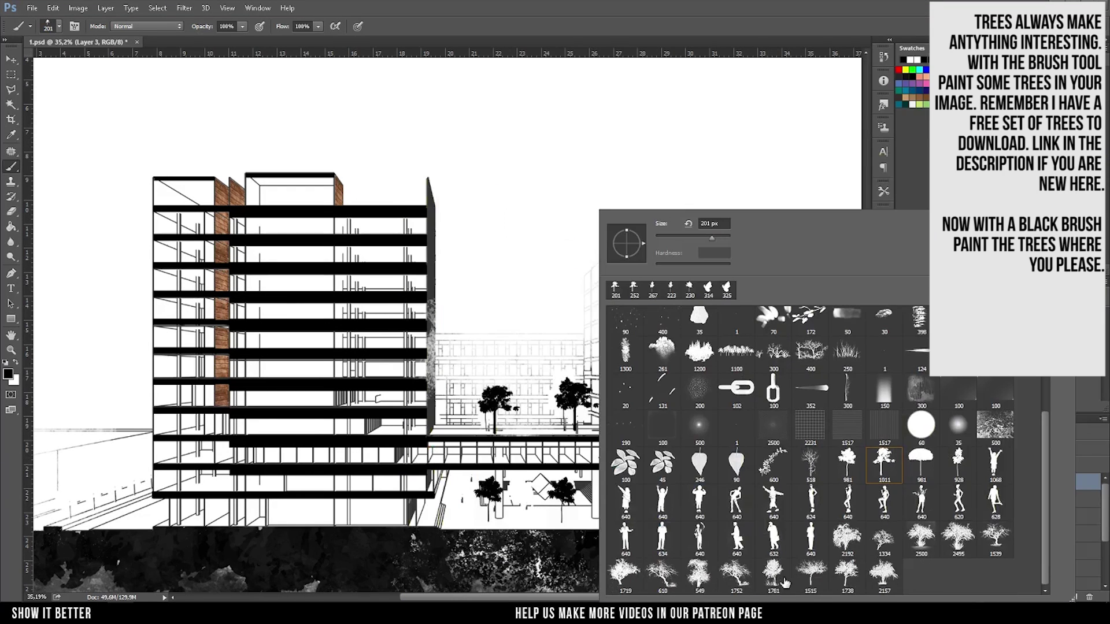
{"action": "double_click", "coordinate": [773, 576]}
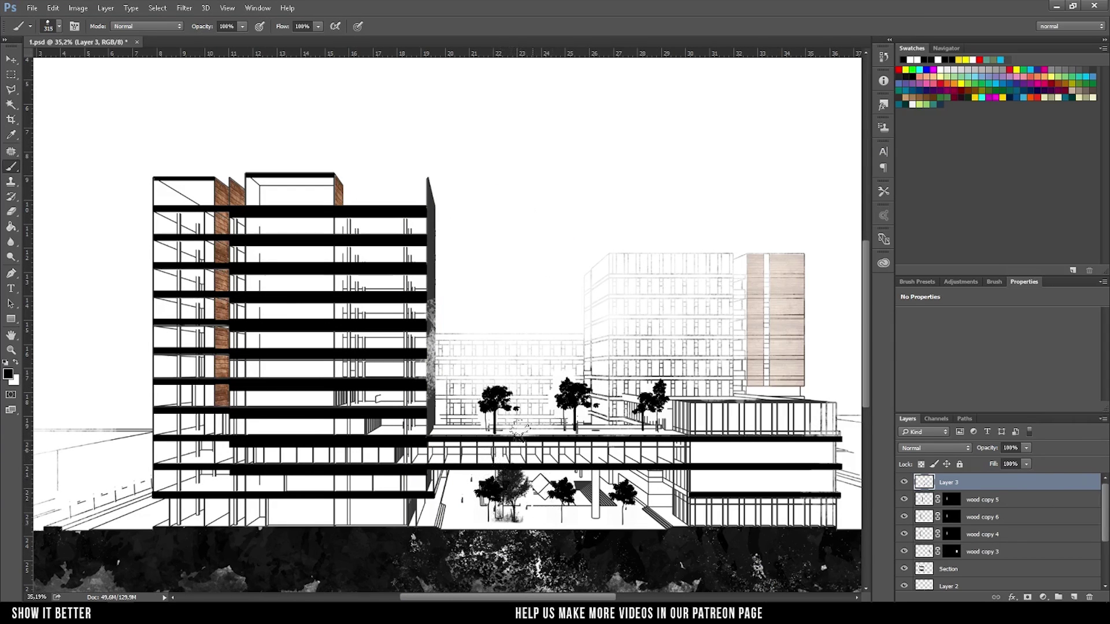
Step: Stamp tree silhouettes at the lower left and on the right side of the section
{"action": "right_click", "coordinate": [529, 453]}
{"action": "key", "text": "ctrl+minus"}
{"action": "left_click", "coordinate": [138, 428]}
{"action": "key", "text": "ctrl+z"}
{"action": "left_click", "coordinate": [166, 436]}
{"action": "key", "text": "ctrl+plus"}
{"action": "left_click", "coordinate": [774, 431]}
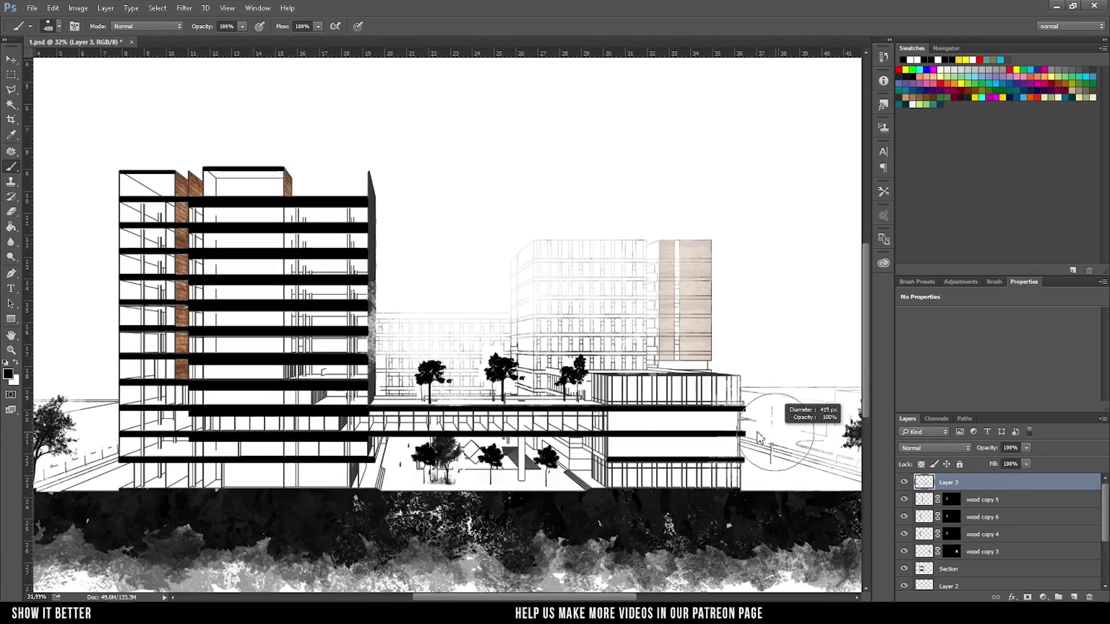
{"action": "right_click", "coordinate": [775, 431]}
{"action": "double_click", "coordinate": [768, 509]}
Step: Choose another tree silhouette brush and resize it for the fainter background trees
{"action": "scroll", "coordinate": [438, 421], "scroll_direction": "up", "scroll_amount": 2}
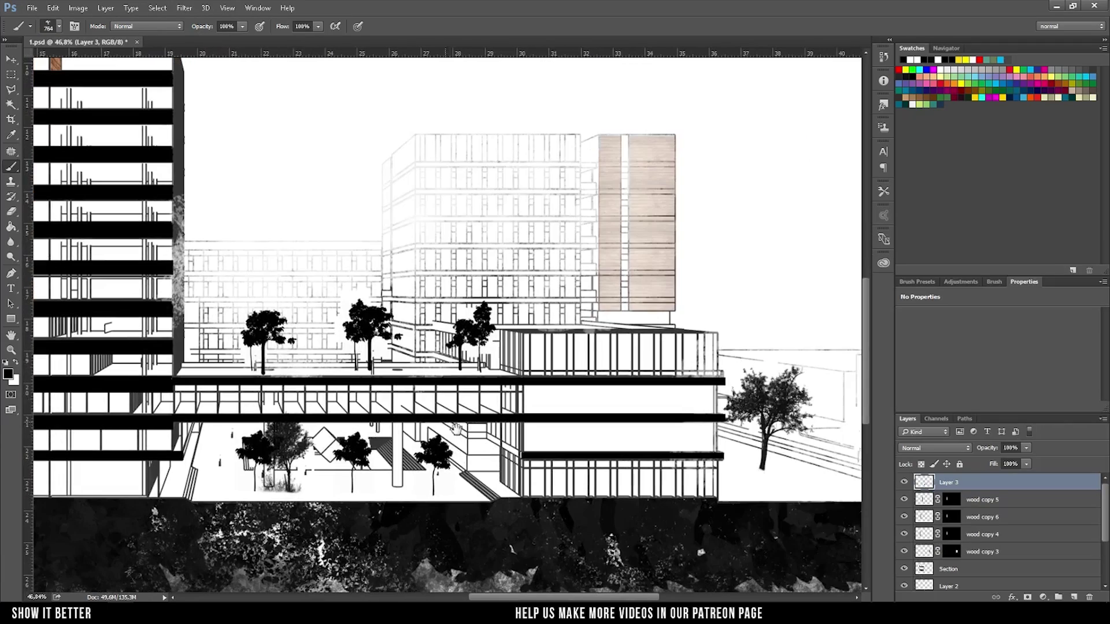
{"action": "right_click", "coordinate": [480, 327]}
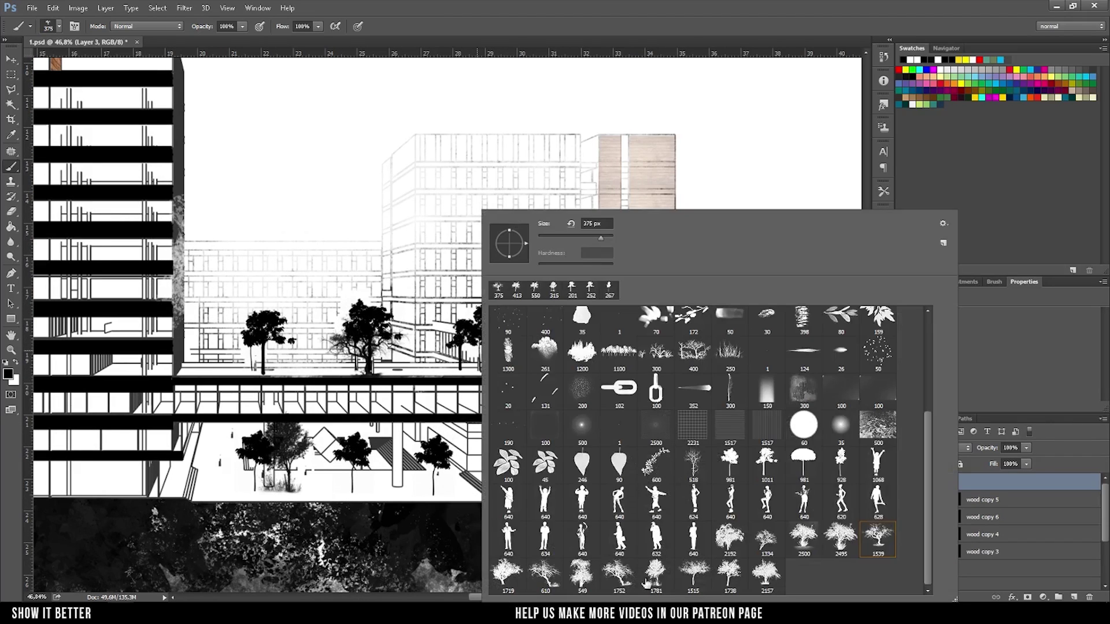
{"action": "double_click", "coordinate": [764, 539]}
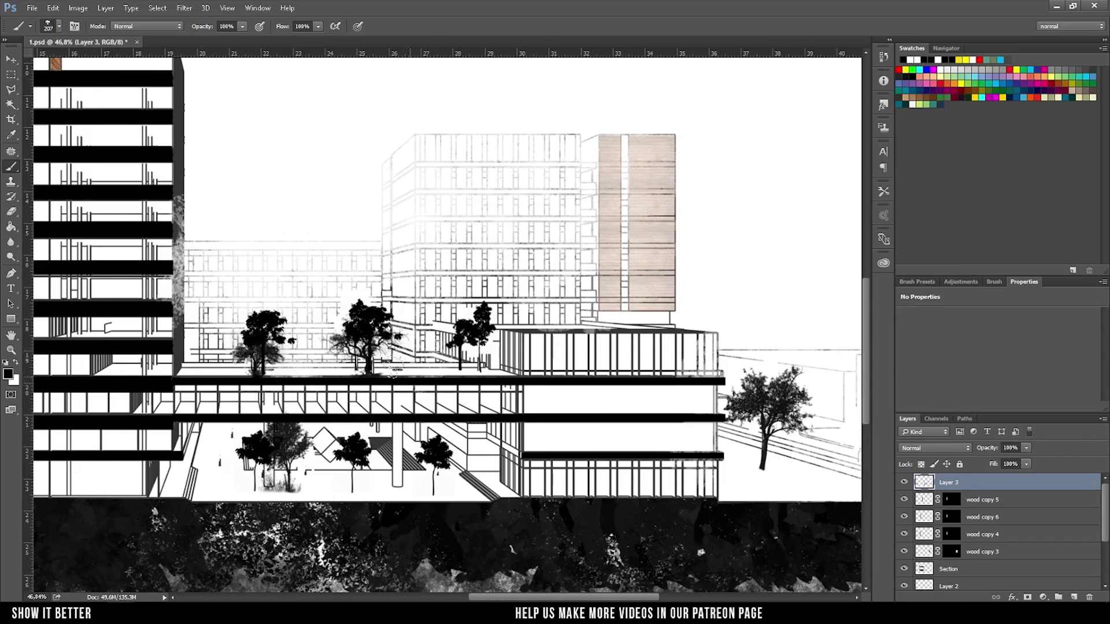
{"action": "scroll", "coordinate": [471, 346], "scroll_direction": "down", "scroll_amount": 2}
{"action": "scroll", "coordinate": [347, 376], "scroll_direction": "down", "scroll_amount": 1}
{"action": "scroll", "coordinate": [231, 416], "scroll_direction": "down", "scroll_amount": 1}
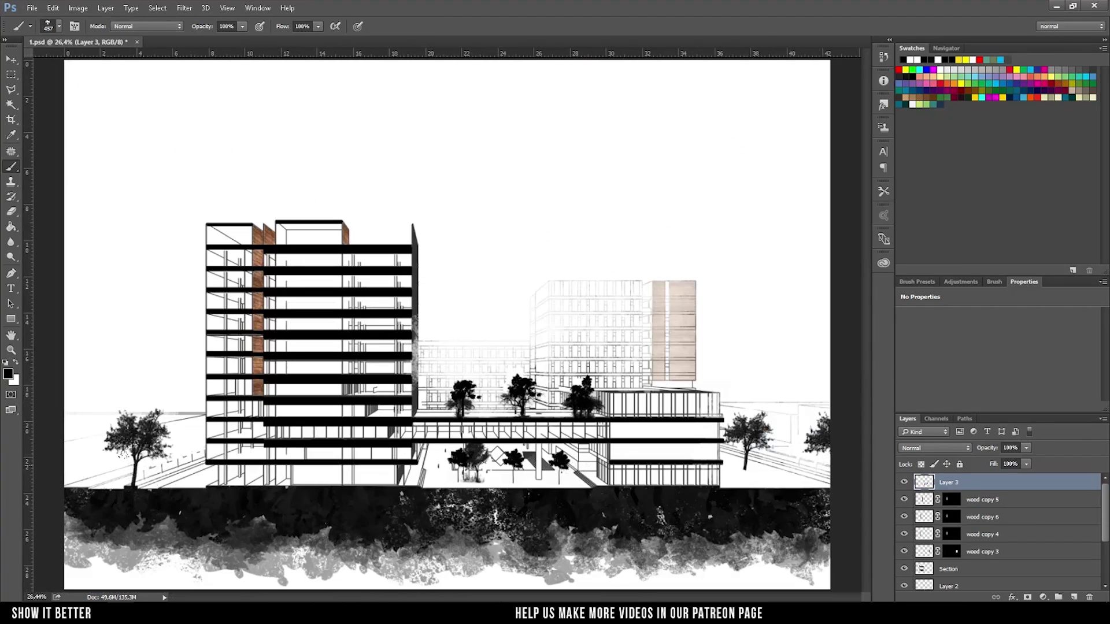
{"action": "right_click", "coordinate": [168, 460]}
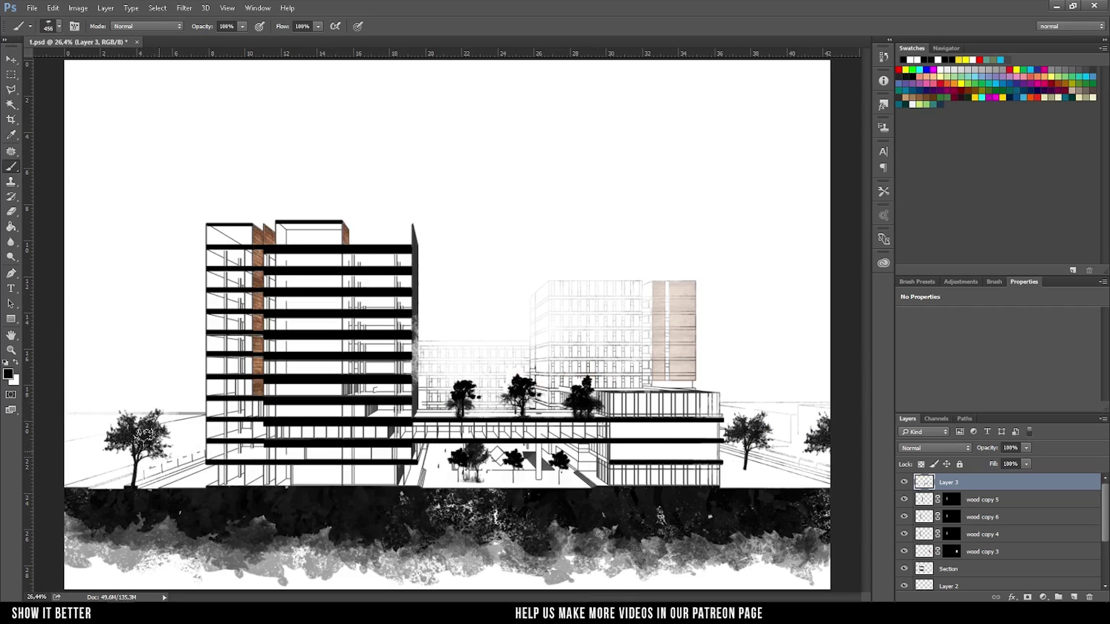
{"action": "right_click", "coordinate": [150, 405], "text": "alt"}
{"action": "right_click", "coordinate": [158, 407]}
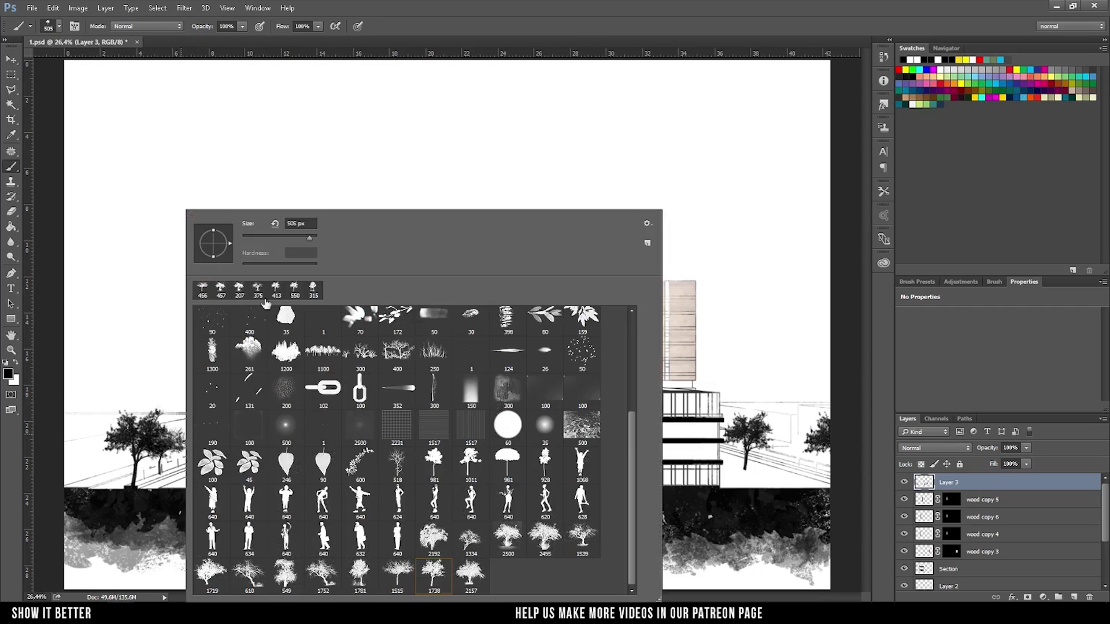
{"action": "scroll", "coordinate": [824, 464], "scroll_direction": "down", "scroll_amount": 1, "text": "alt"}
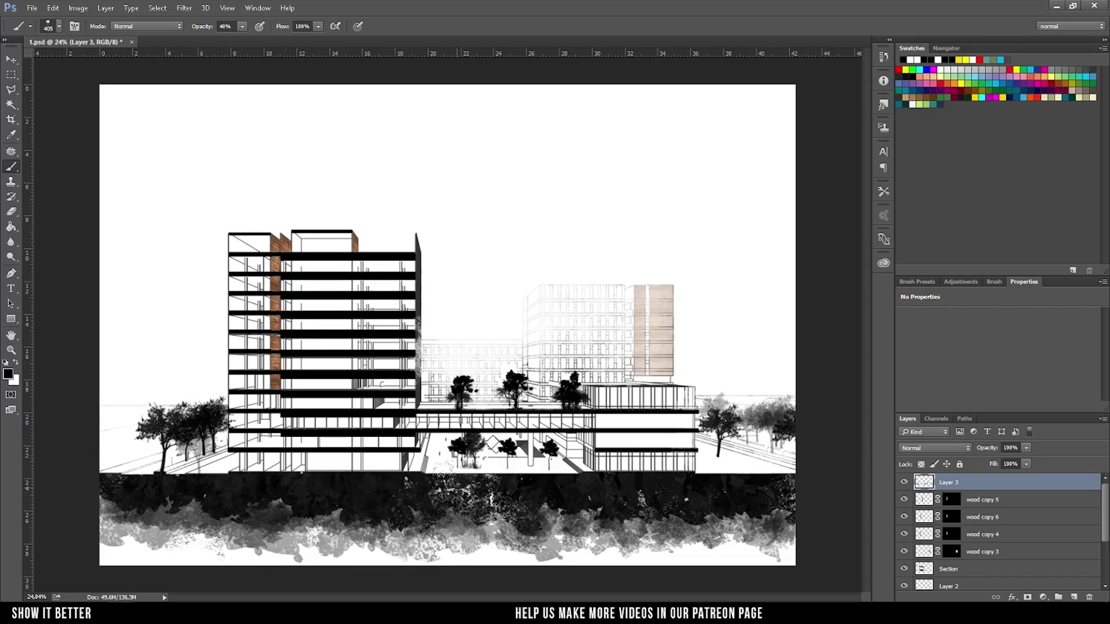
{"action": "scroll", "coordinate": [457, 431], "scroll_direction": "up", "scroll_amount": 6, "text": "alt"}
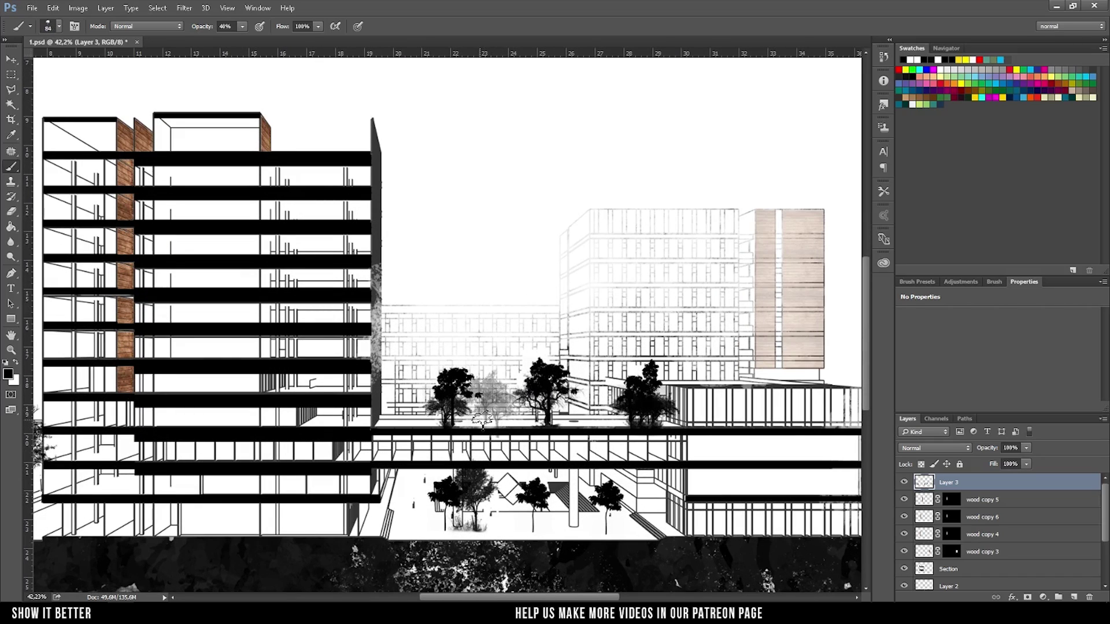
{"action": "scroll", "coordinate": [428, 417], "scroll_direction": "down", "scroll_amount": 5, "text": "alt"}
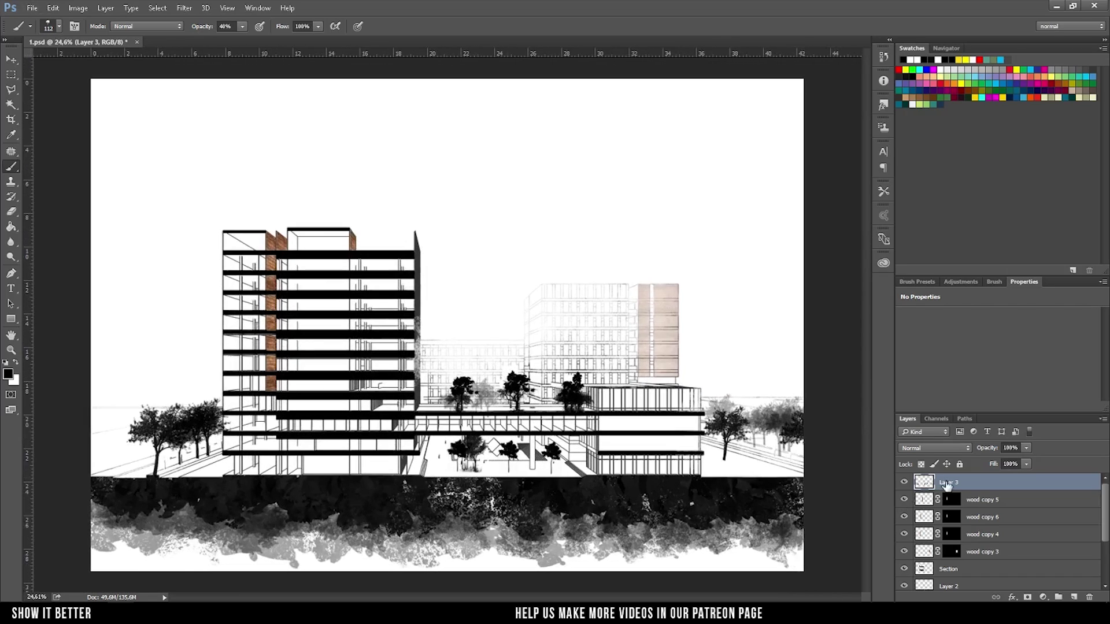
{"action": "scroll", "coordinate": [951, 543], "scroll_direction": "down", "scroll_amount": 2}
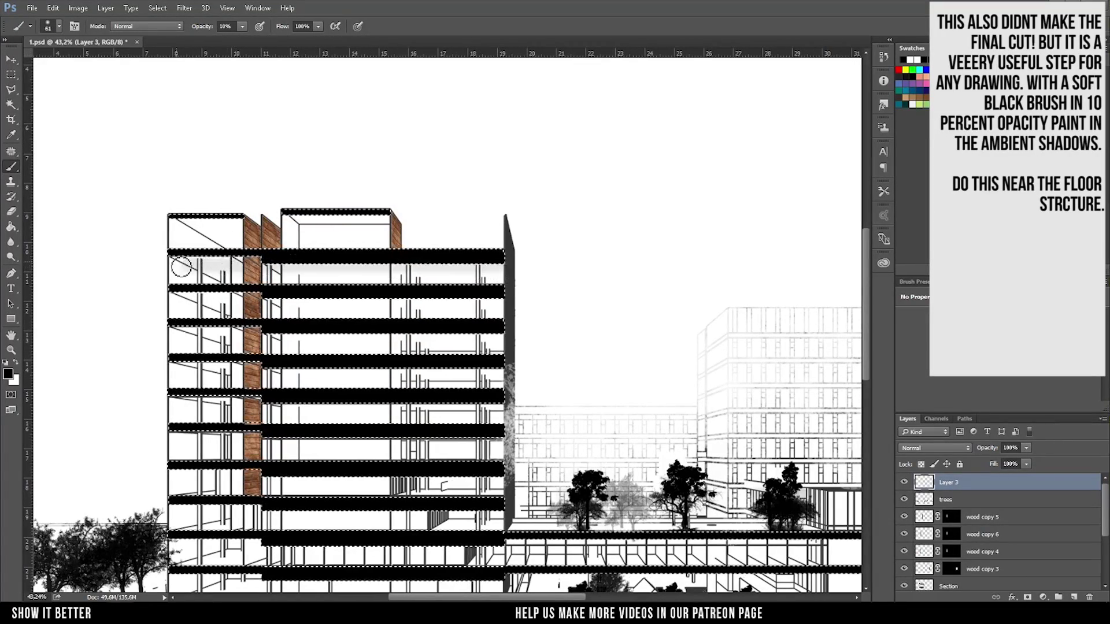
Step: Paint soft 10% black shadows along the floor slabs of the left and right buildings
{"action": "key", "text": "bracketleft"}
{"action": "key", "text": "bracketleft"}
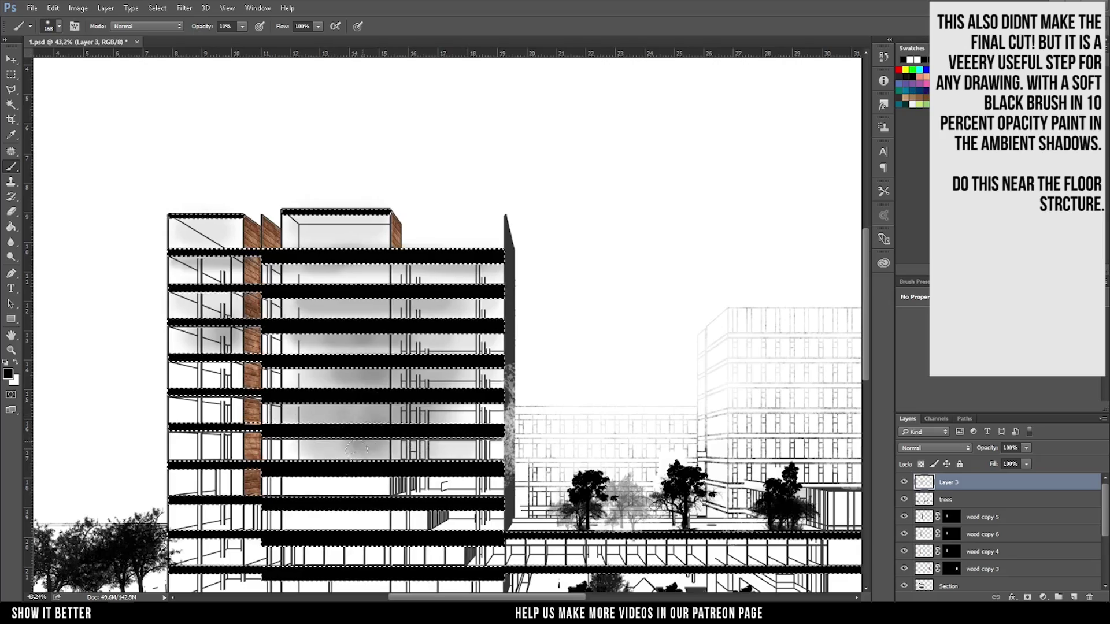
{"action": "left_click_drag", "start_coordinate": [356, 448], "coordinate": [423, 512]}
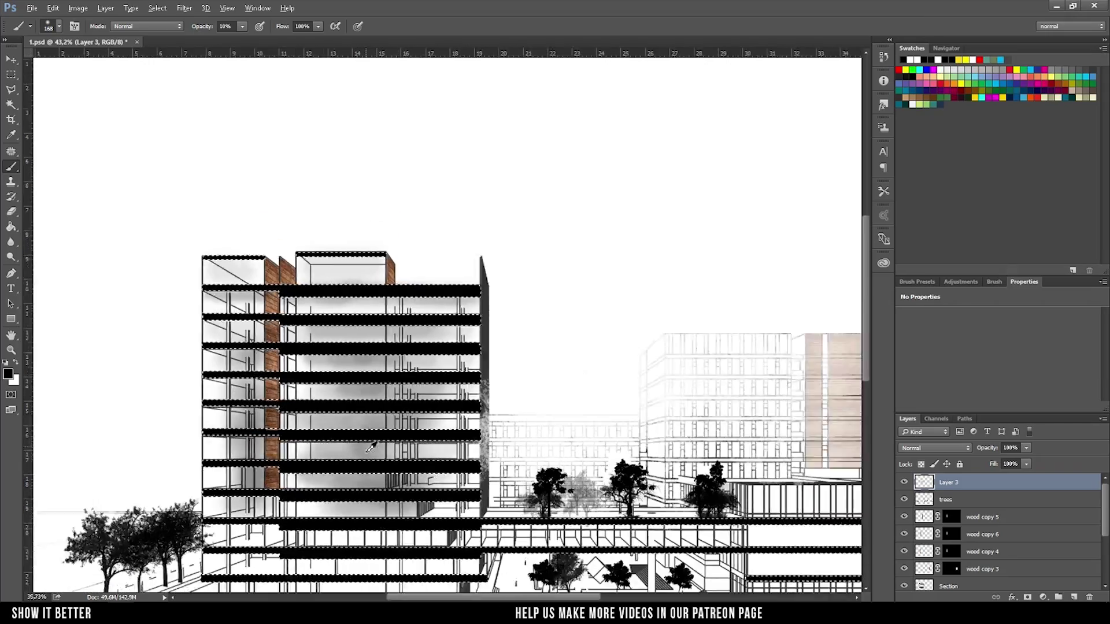
{"action": "scroll", "coordinate": [278, 430], "scroll_direction": "down", "scroll_amount": 2}
{"action": "key", "text": "bracketleft"}
{"action": "key", "text": "bracketleft"}
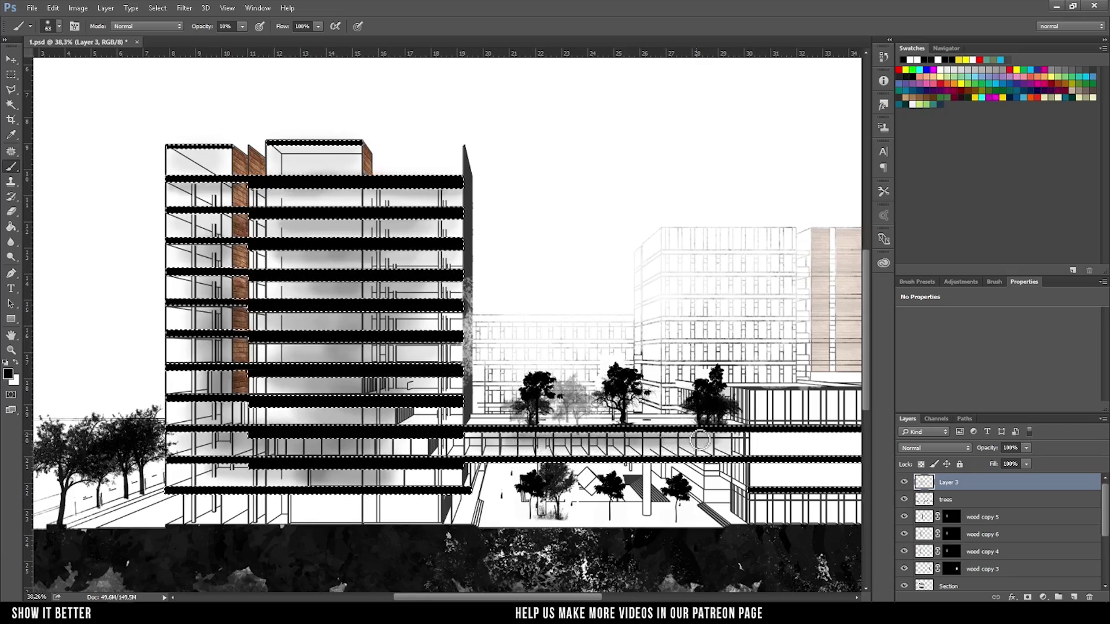
{"action": "left_click_drag", "start_coordinate": [704, 449], "coordinate": [465, 429]}
{"action": "left_click_drag", "start_coordinate": [529, 404], "coordinate": [641, 486]}
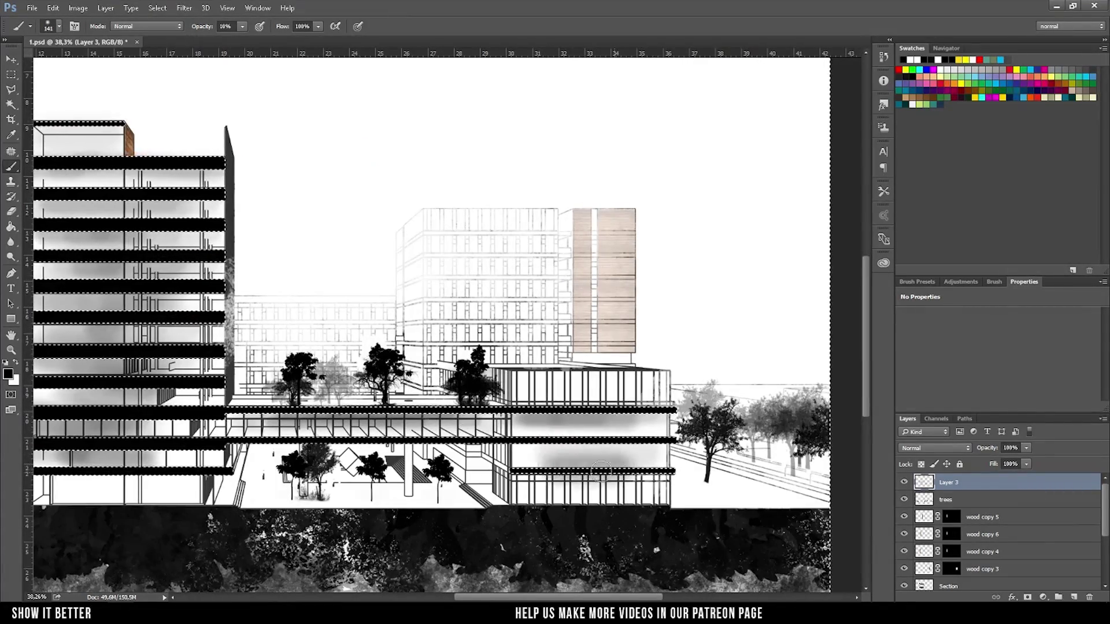
{"action": "scroll", "coordinate": [464, 449], "scroll_direction": "down", "scroll_amount": 2}
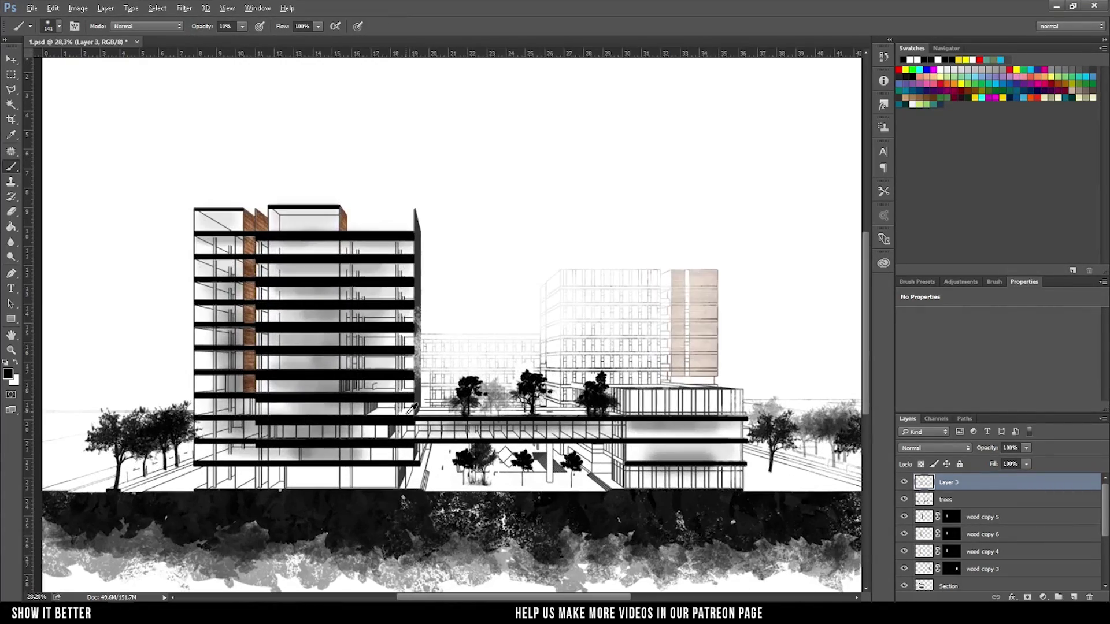
{"action": "scroll", "coordinate": [357, 382], "scroll_direction": "down", "scroll_amount": 1}
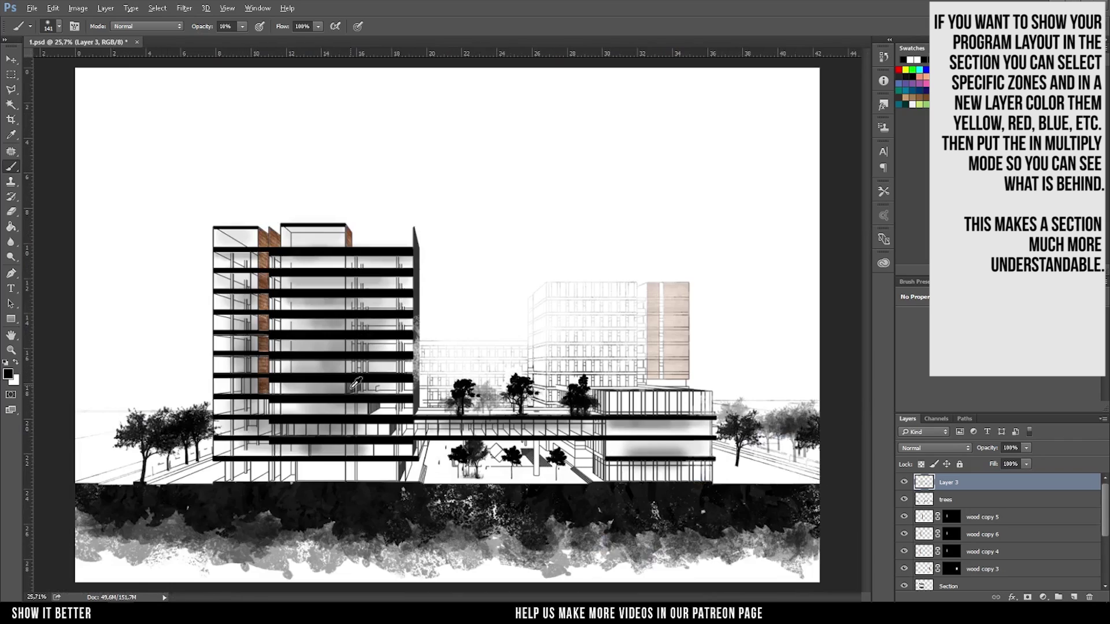
Step: Fill the lower floor band with yellow on a new layer, Multiply at 15% opacity
{"action": "scroll", "coordinate": [356, 383], "scroll_direction": "up", "scroll_amount": 2}
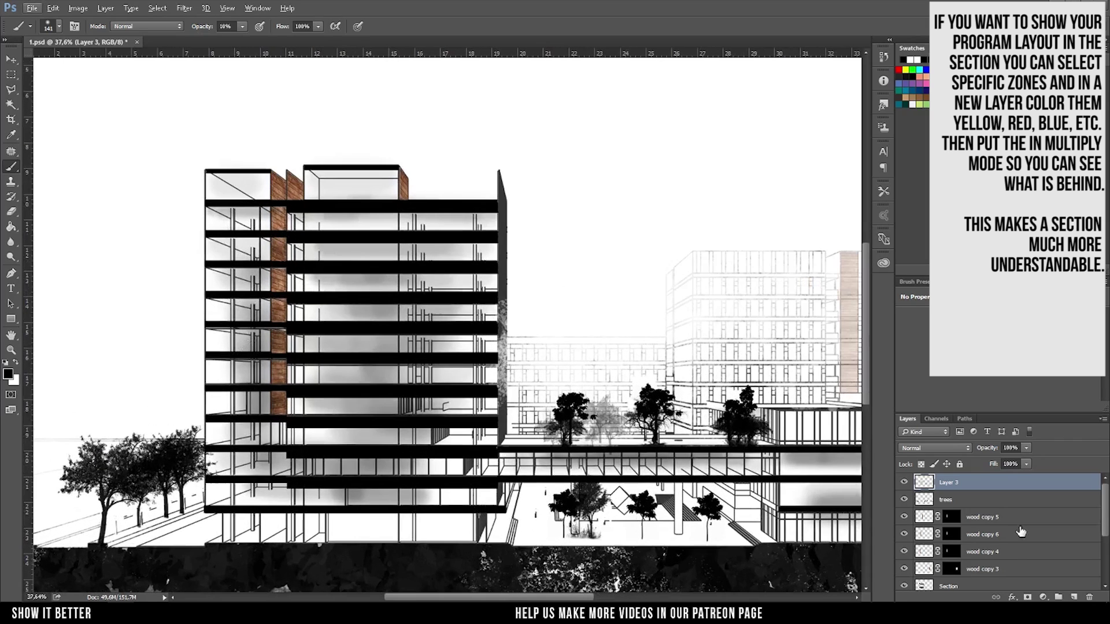
{"action": "left_click", "coordinate": [1073, 597]}
{"action": "key", "text": "m"}
{"action": "scroll", "coordinate": [405, 346], "scroll_direction": "right", "scroll_amount": 5}
{"action": "left_click_drag", "start_coordinate": [256, 428], "coordinate": [659, 452]}
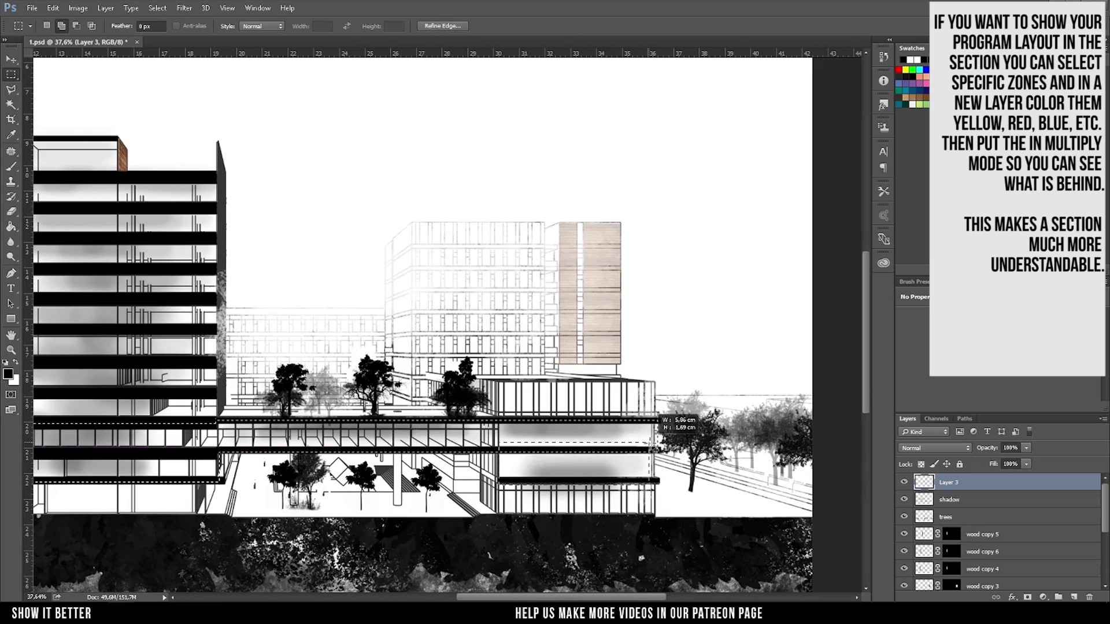
{"action": "key", "text": "g"}
{"action": "key", "text": "ctrl+0"}
{"action": "left_click", "coordinate": [903, 60]}
{"action": "left_click", "coordinate": [520, 431]}
{"action": "left_click", "coordinate": [935, 448]}
{"action": "left_click", "coordinate": [925, 260]}
{"action": "left_click", "coordinate": [1010, 447]}
{"action": "type", "text": "15"}
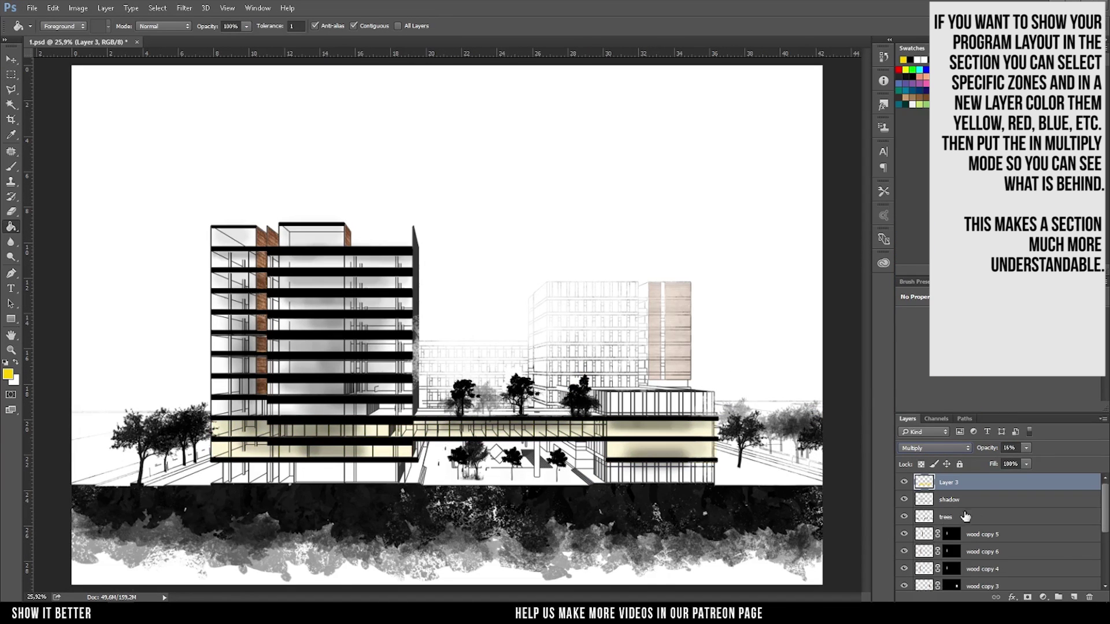
Step: Fill the tower's left column with orange, blended in Multiply at 26% opacity
{"action": "scroll", "coordinate": [263, 393], "scroll_direction": "up", "scroll_amount": 2}
{"action": "key", "text": "l"}
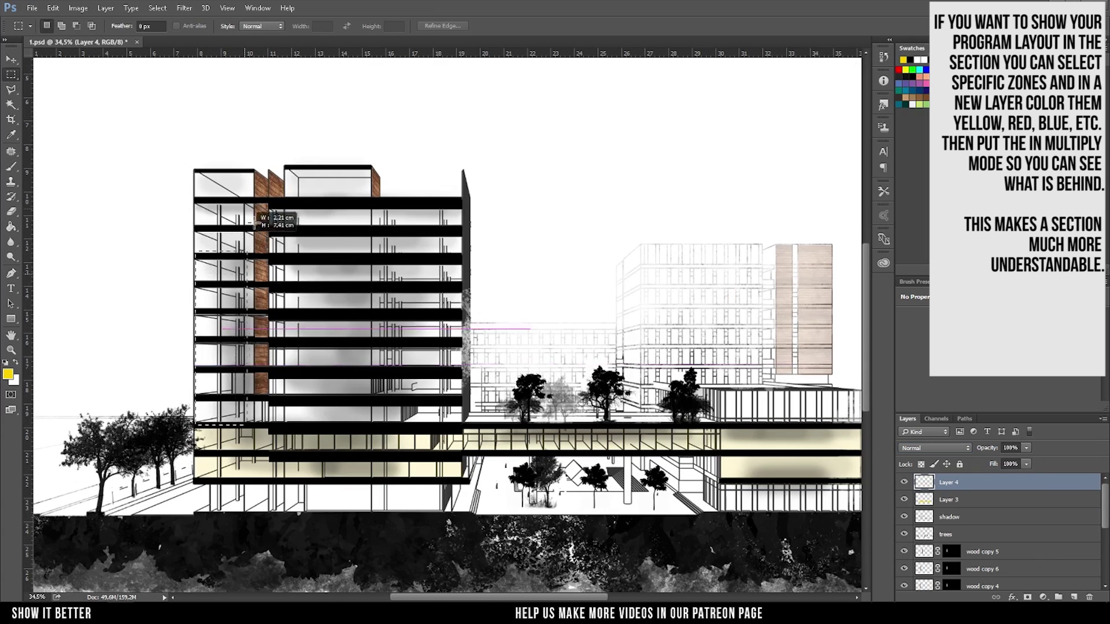
{"action": "left_click_drag", "start_coordinate": [255, 172], "coordinate": [255, 171]}
{"action": "key", "text": "g"}
{"action": "left_click", "coordinate": [243, 245]}
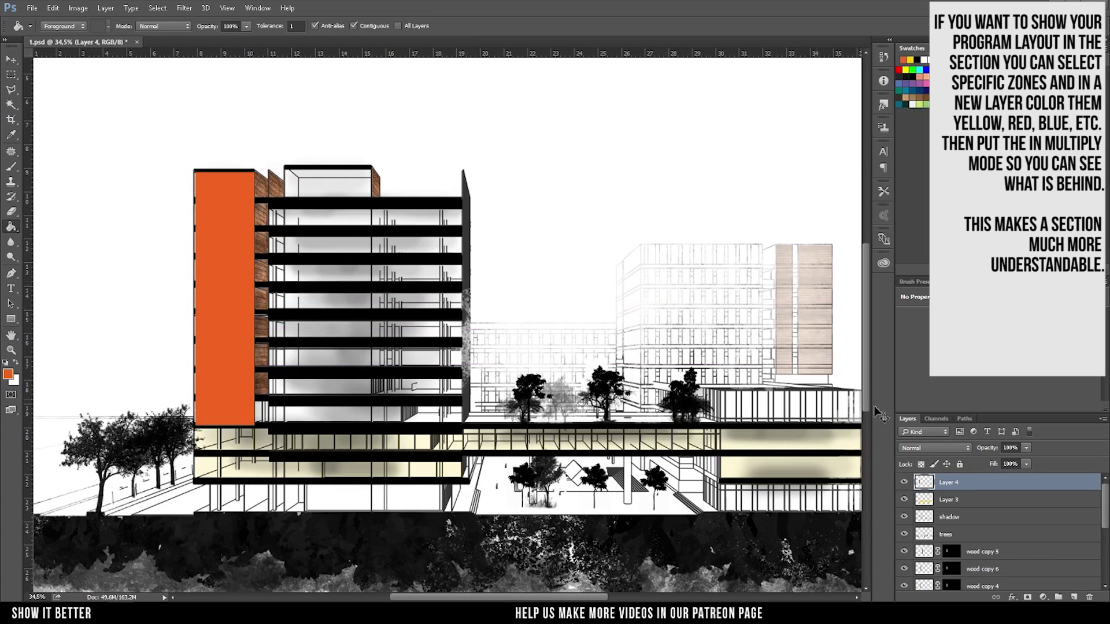
{"action": "left_click", "coordinate": [934, 448]}
{"action": "left_click", "coordinate": [923, 252]}
{"action": "key", "text": "v"}
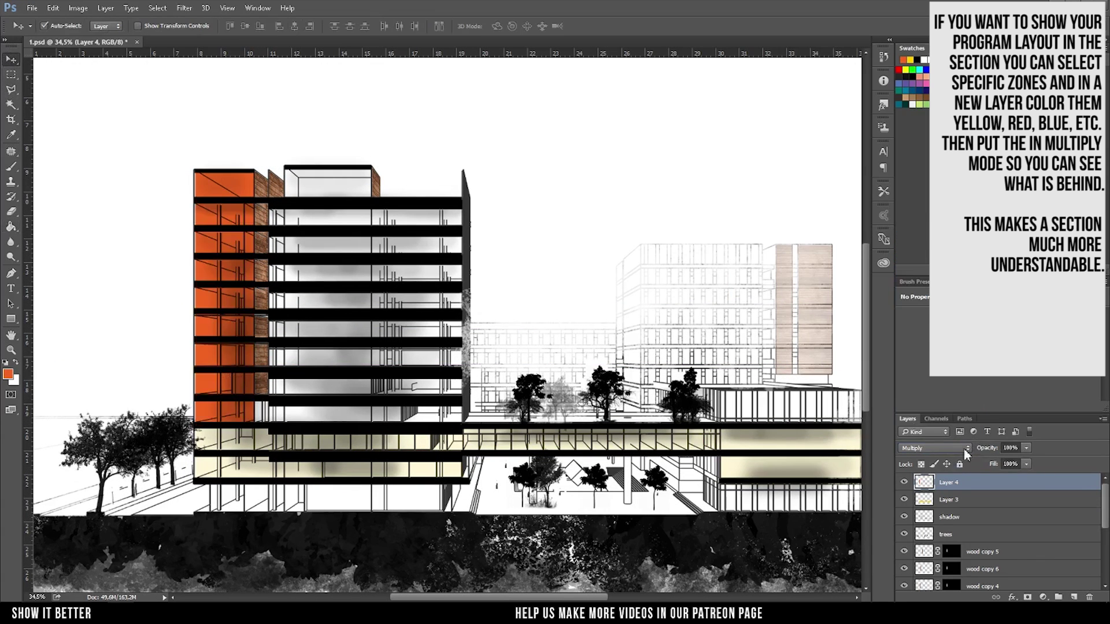
{"action": "left_click", "coordinate": [935, 448]}
{"action": "left_click", "coordinate": [923, 261]}
{"action": "key", "text": "shift+plus"}
{"action": "key", "text": "shift+plus"}
{"action": "key", "text": "shift+plus"}
{"action": "key", "text": "shift+plus"}
{"action": "key", "text": "shift+plus"}
{"action": "key", "text": "shift+plus"}
{"action": "key", "text": "shift+plus"}
{"action": "key", "text": "shift+plus"}
{"action": "key", "text": "shift+plus"}
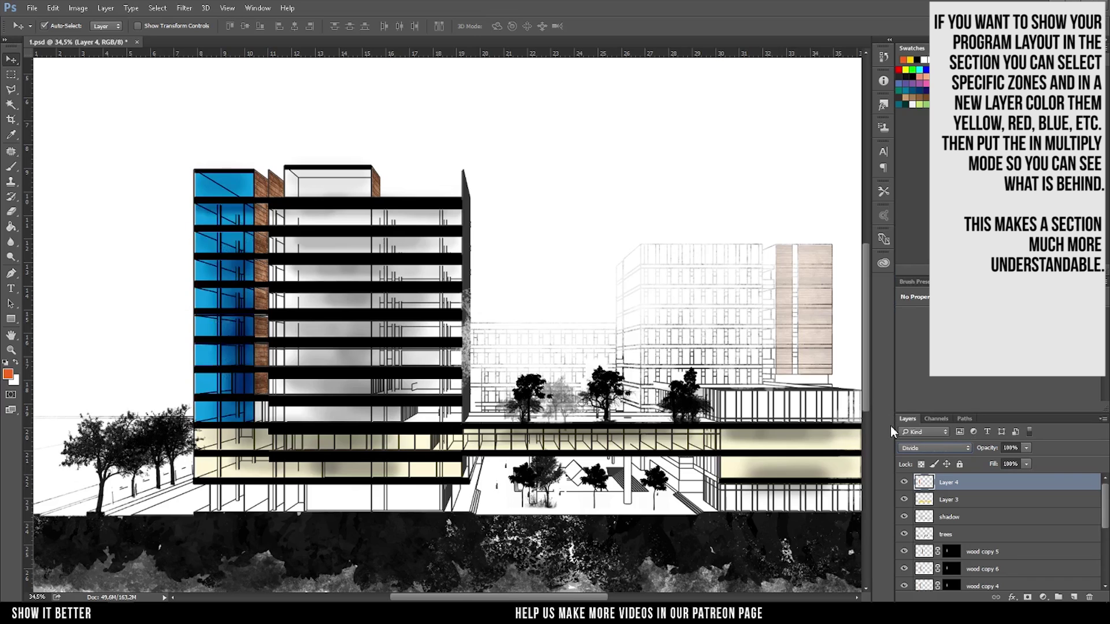
{"action": "key", "text": "shift+plus"}
{"action": "key", "text": "shift+plus"}
{"action": "key", "text": "shift+plus"}
{"action": "left_click", "coordinate": [935, 448]}
{"action": "left_click", "coordinate": [923, 251]}
{"action": "key", "text": "2"}
{"action": "key", "text": "6"}
Step: Fill the tower's glazed zone with blue on a new layer, Multiply at 21% opacity
{"action": "key", "text": "m"}
{"action": "key", "text": "ctrl+0"}
{"action": "key", "text": "ctrl+shift+alt+n"}
{"action": "mouse_move", "coordinate": [316, 322]}
{"action": "left_mouse_down"}
{"action": "mouse_move", "coordinate": [349, 354]}
{"action": "mouse_move", "coordinate": [283, 260]}
{"action": "left_mouse_up"}
{"action": "left_click_drag", "start_coordinate": [353, 415], "coordinate": [354, 408]}
{"action": "key", "text": "g"}
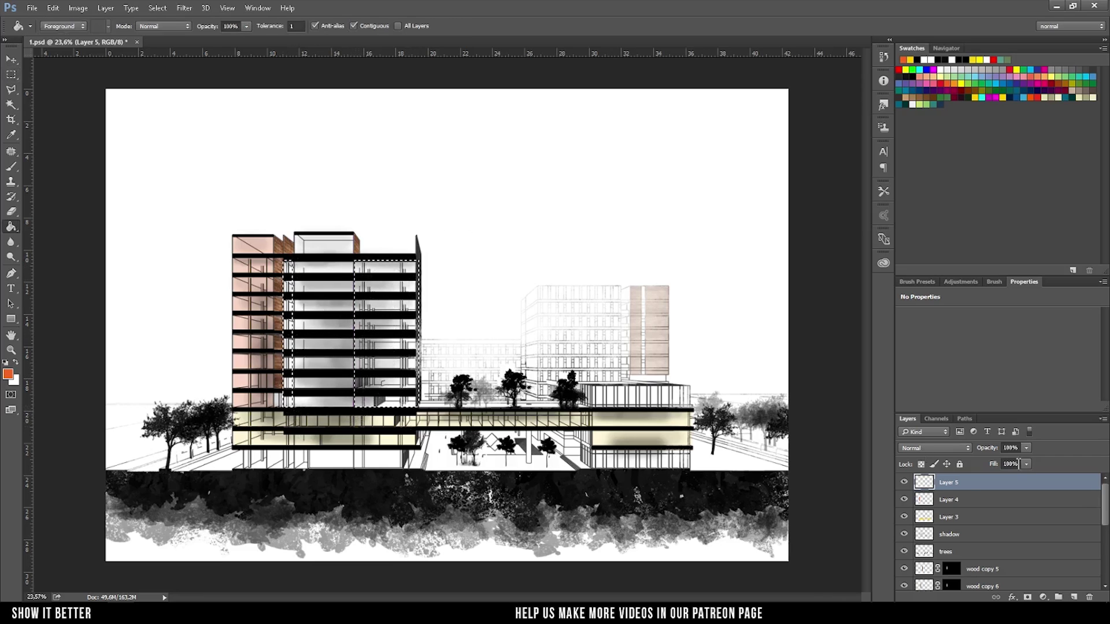
{"action": "left_click", "coordinate": [1094, 81]}
{"action": "left_click", "coordinate": [372, 359]}
{"action": "left_click", "coordinate": [934, 448]}
{"action": "left_click", "coordinate": [924, 251]}
{"action": "left_click_drag", "start_coordinate": [986, 448], "coordinate": [890, 443]}
{"action": "left_click", "coordinate": [10, 63]}
{"action": "scroll", "coordinate": [532, 467], "scroll_direction": "down", "scroll_amount": 1}
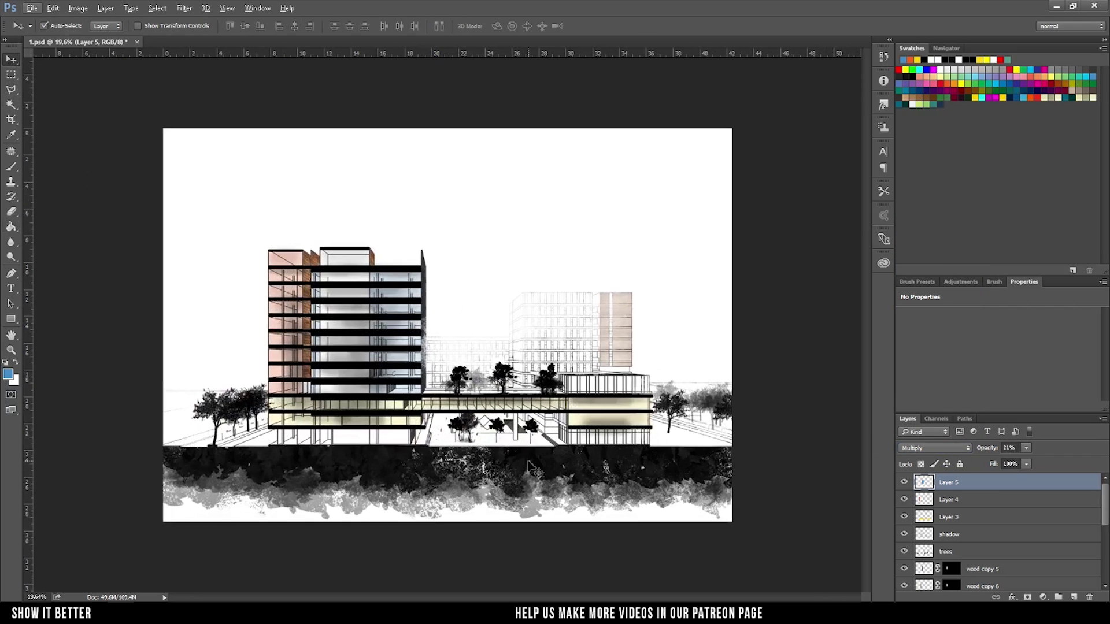
Step: Colorize the trees layer teal with Hue/Saturation, lightness +21
{"action": "left_click", "coordinate": [724, 412]}
{"action": "key", "text": "ctrl+u"}
{"action": "left_click_drag", "start_coordinate": [926, 326], "coordinate": [937, 332]}
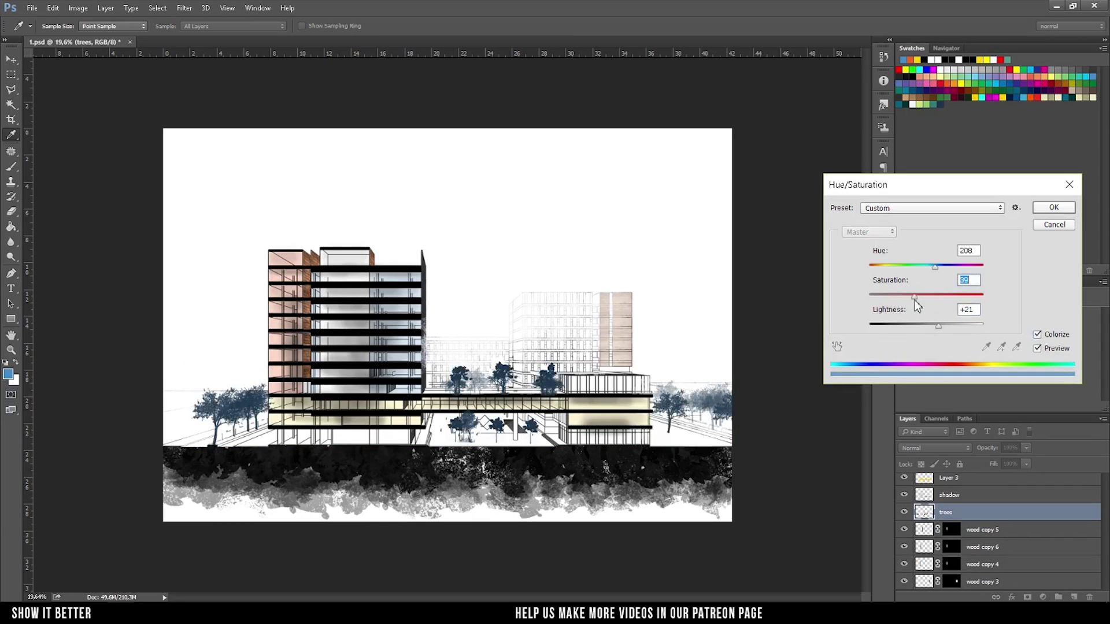
{"action": "left_click_drag", "start_coordinate": [914, 296], "coordinate": [926, 296]}
{"action": "left_click_drag", "start_coordinate": [935, 267], "coordinate": [887, 281]}
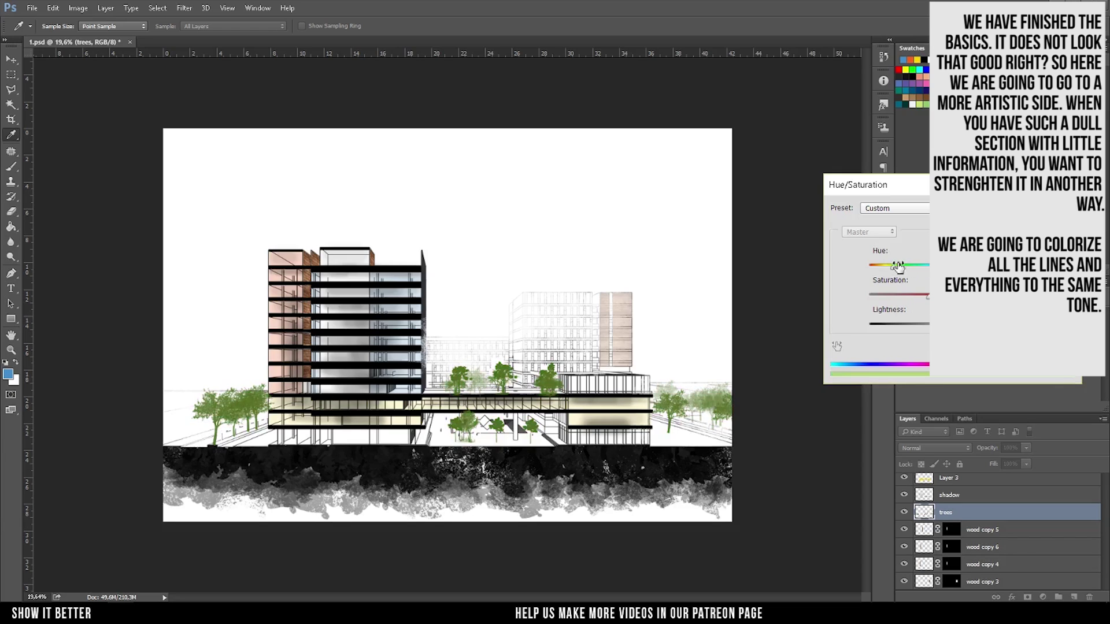
{"action": "key", "text": "Return"}
{"action": "key", "text": "v"}
Step: Tint the base building lines and watercolour ground teal, darkening them slightly
{"action": "scroll", "coordinate": [982, 532], "scroll_direction": "down", "scroll_amount": 5}
{"action": "left_click", "coordinate": [903, 564]}
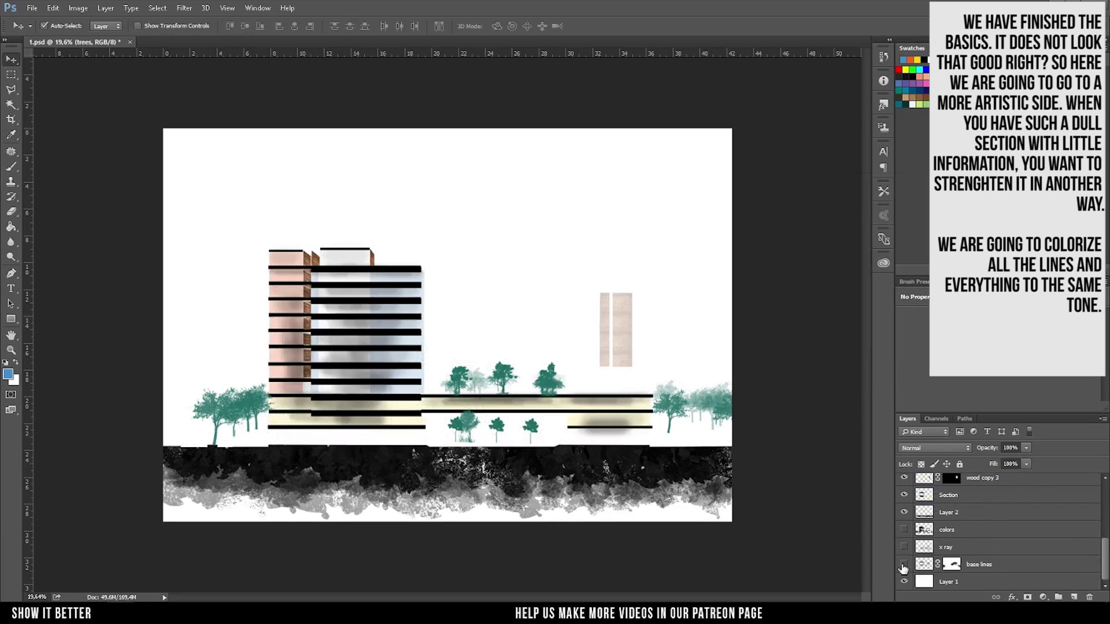
{"action": "left_click", "coordinate": [903, 565]}
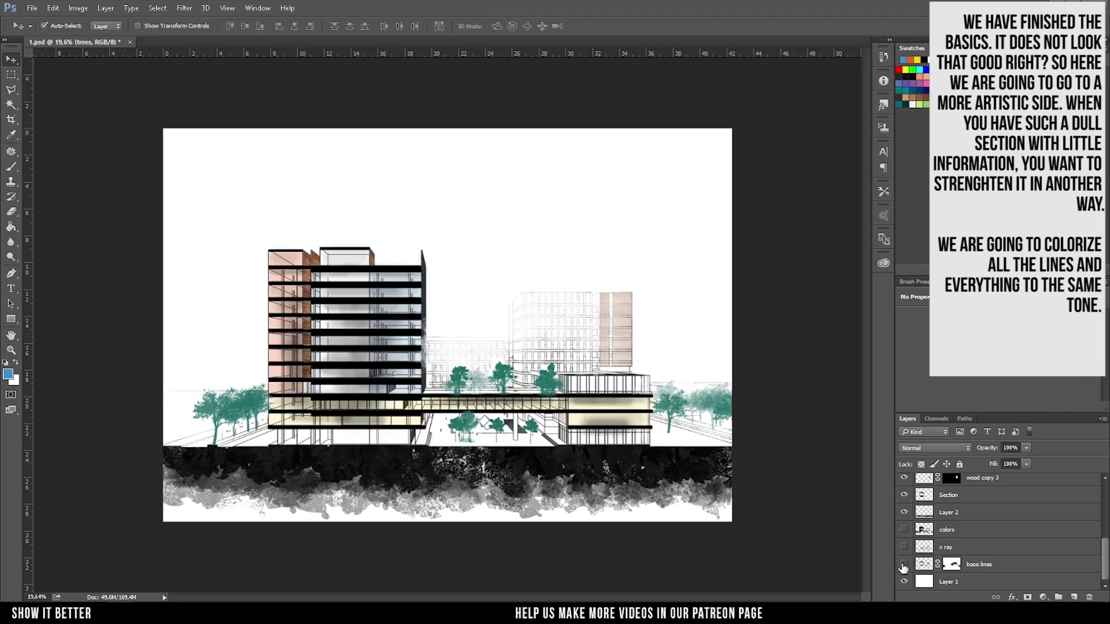
{"action": "left_click", "coordinate": [977, 564]}
{"action": "key", "text": "ctrl+u"}
{"action": "left_click_drag", "start_coordinate": [925, 326], "coordinate": [954, 326]}
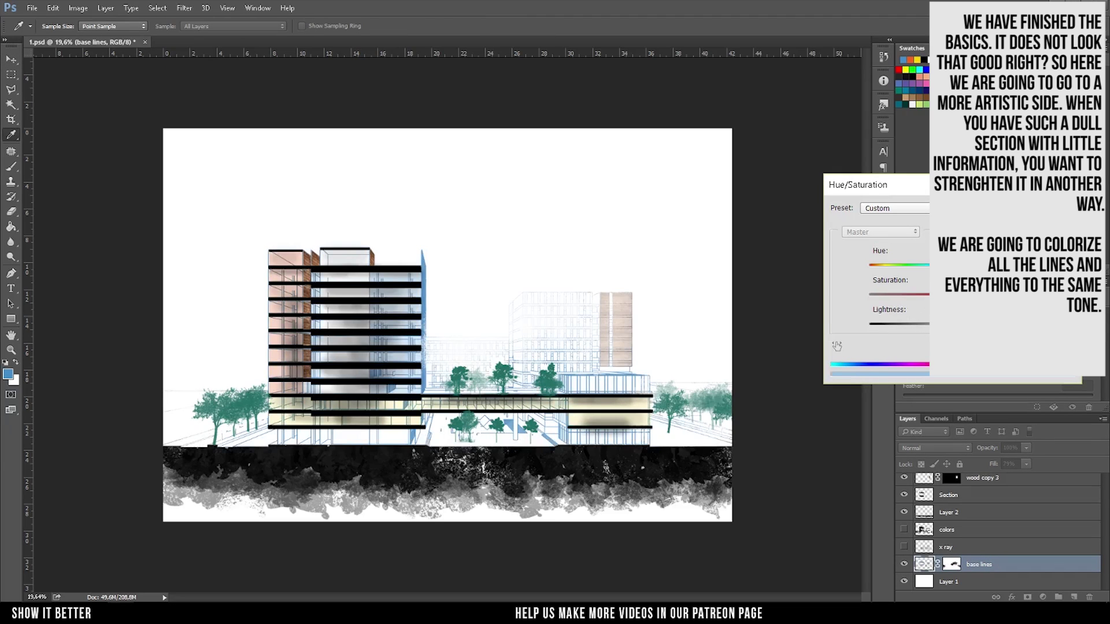
{"action": "left_click_drag", "start_coordinate": [872, 255], "coordinate": [861, 255]}
{"action": "left_click_drag", "start_coordinate": [886, 312], "coordinate": [831, 288]}
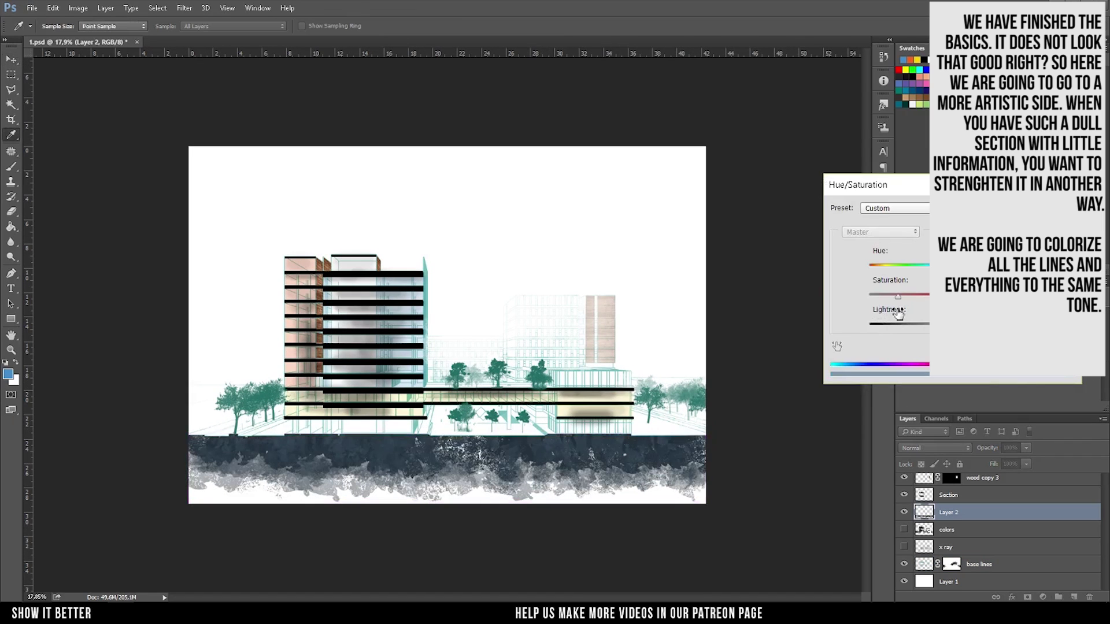
{"action": "left_click_drag", "start_coordinate": [875, 255], "coordinate": [872, 257]}
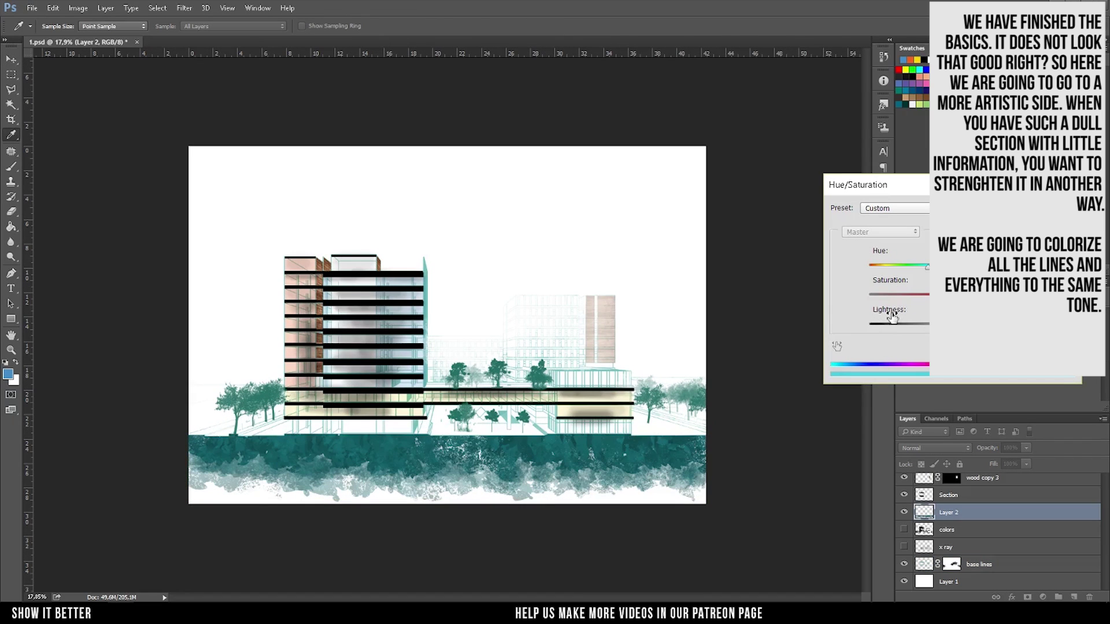
{"action": "left_click_drag", "start_coordinate": [892, 316], "coordinate": [887, 317]}
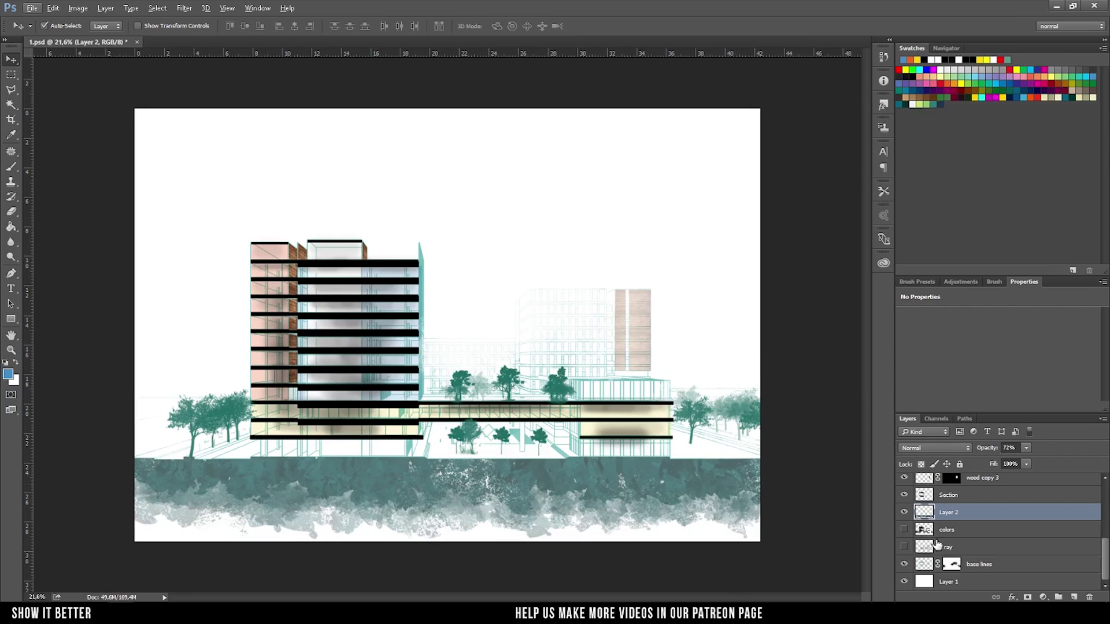
Step: Colorize the Section layer's black floor bands teal and lighter, keeping full opacity
{"action": "left_click", "coordinate": [948, 495]}
{"action": "left_click_drag", "start_coordinate": [987, 448], "coordinate": [853, 497]}
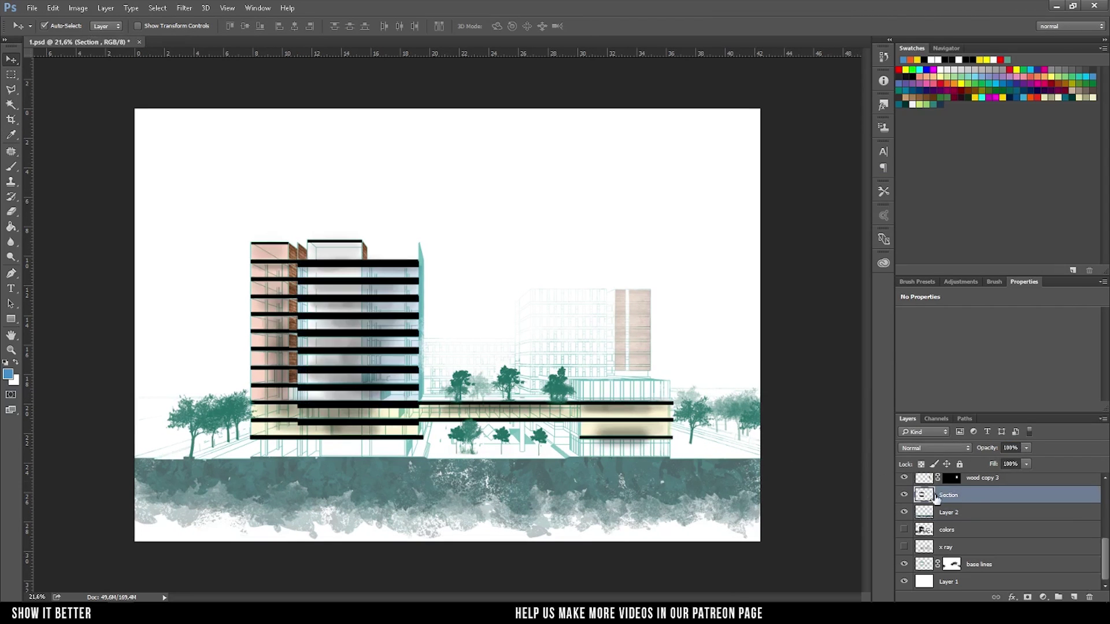
{"action": "key", "text": "ctrl+u"}
{"action": "left_click_drag", "start_coordinate": [924, 324], "coordinate": [946, 323]}
{"action": "mouse_move", "coordinate": [882, 253]}
{"action": "left_mouse_down"}
{"action": "mouse_move", "coordinate": [867, 256]}
{"action": "mouse_move", "coordinate": [901, 281]}
{"action": "mouse_move", "coordinate": [878, 312]}
{"action": "left_mouse_up"}
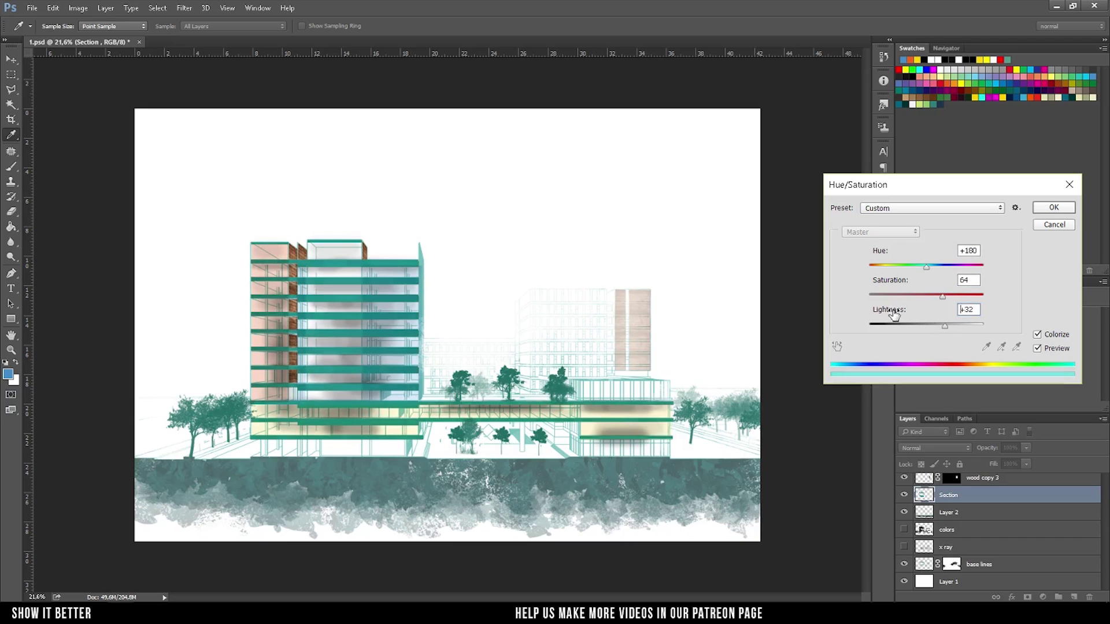
{"action": "left_click", "coordinate": [1069, 209]}
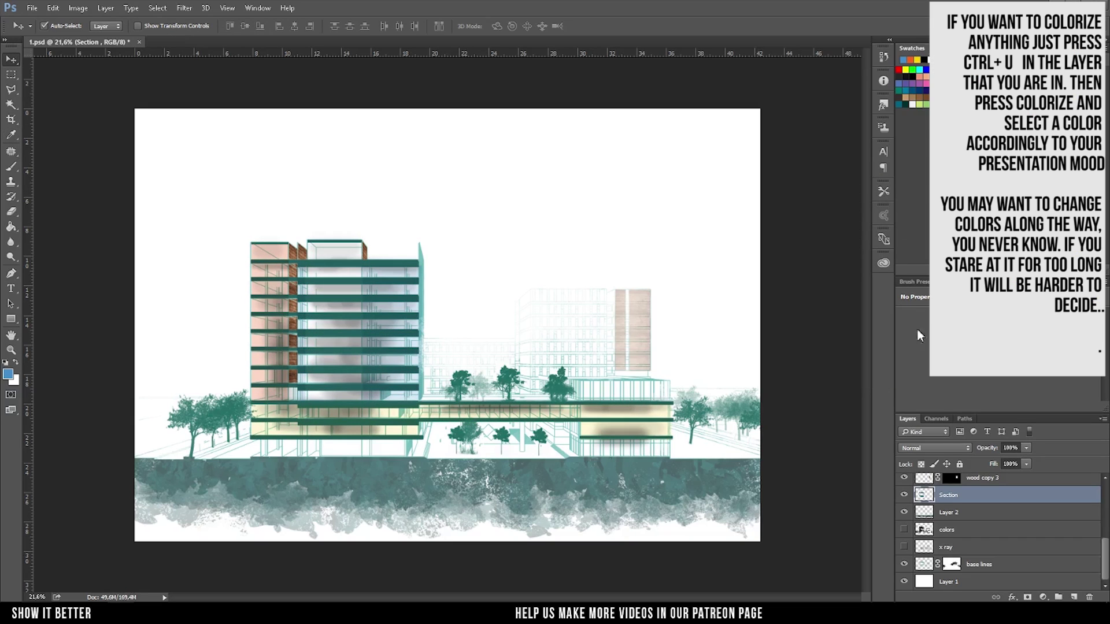
{"action": "mouse_move", "coordinate": [990, 454]}
{"action": "left_mouse_down"}
{"action": "mouse_move", "coordinate": [945, 435]}
{"action": "mouse_move", "coordinate": [740, 435]}
{"action": "left_mouse_up"}
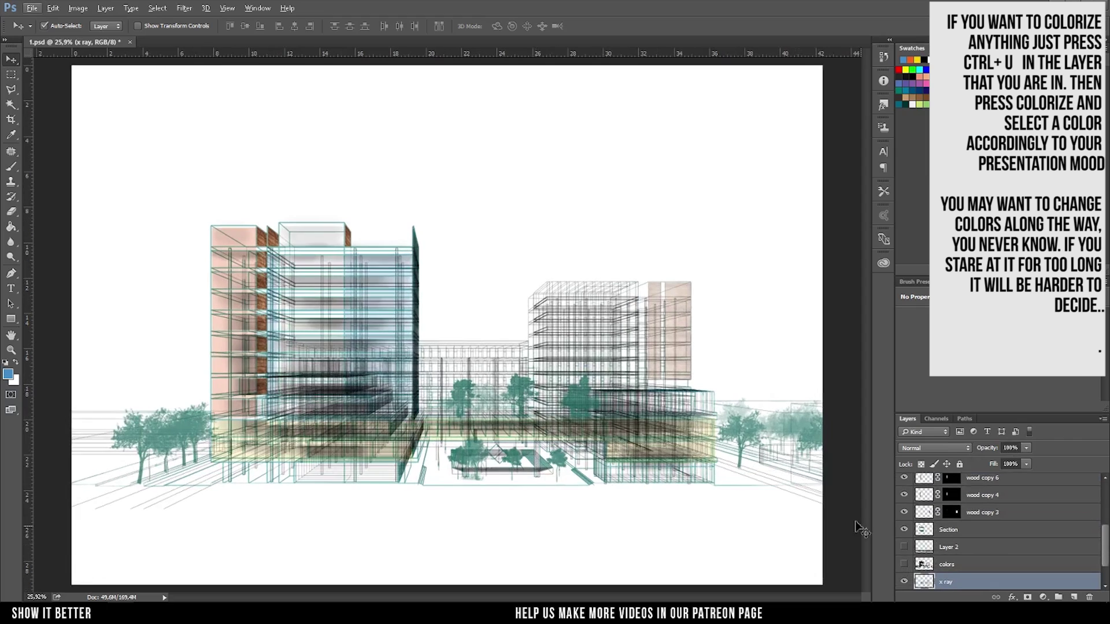
Step: Tint the x-ray linework teal and try Linear Dodge (Add) and other blend modes
{"action": "key", "text": "ctrl+u"}
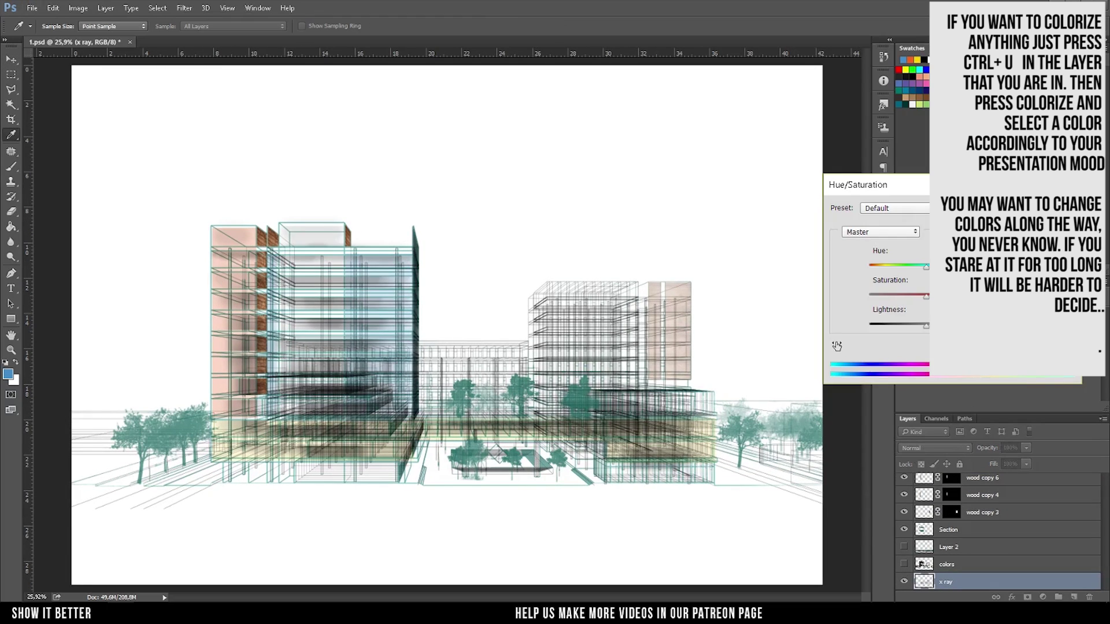
{"action": "left_click_drag", "start_coordinate": [898, 266], "coordinate": [890, 266]}
{"action": "key", "text": "Return"}
{"action": "key", "text": "v"}
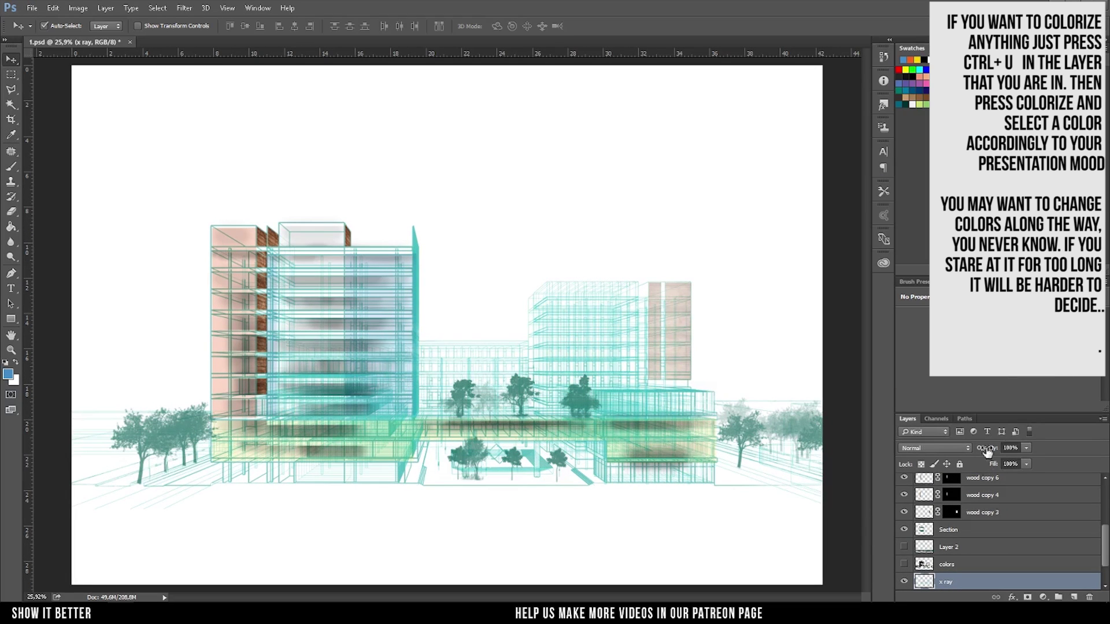
{"action": "left_click", "coordinate": [934, 448]}
{"action": "left_click", "coordinate": [909, 273]}
{"action": "key", "text": "shift+plus"}
{"action": "key", "text": "shift+plus"}
{"action": "key", "text": "shift+plus"}
{"action": "key", "text": "shift+plus"}
{"action": "left_click", "coordinate": [934, 448]}
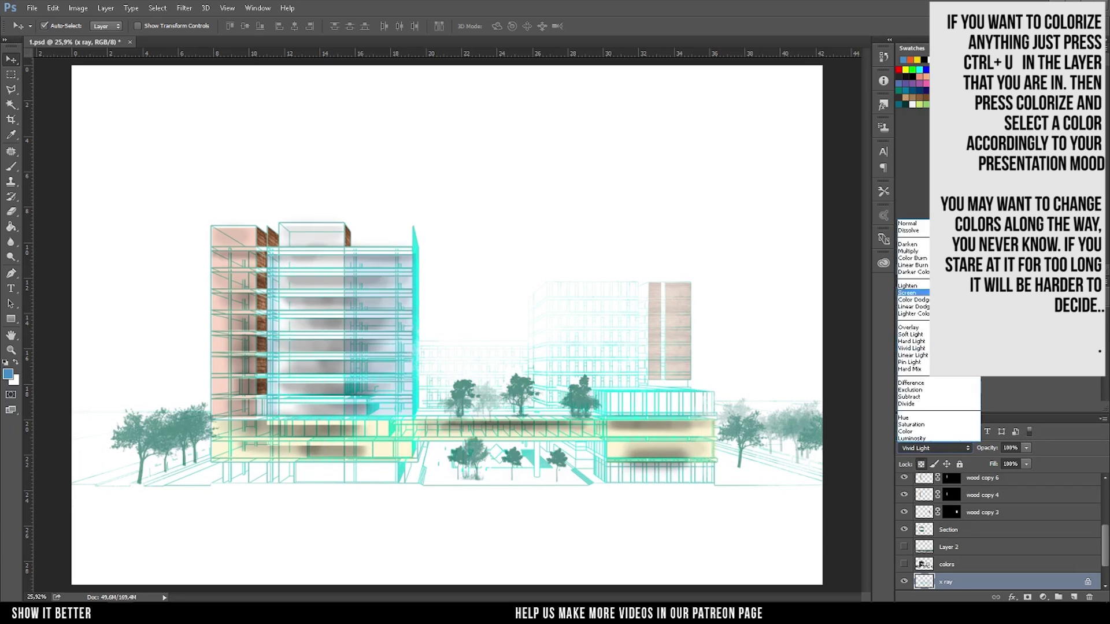
{"action": "scroll", "coordinate": [366, 292], "scroll_direction": "up", "scroll_amount": 3}
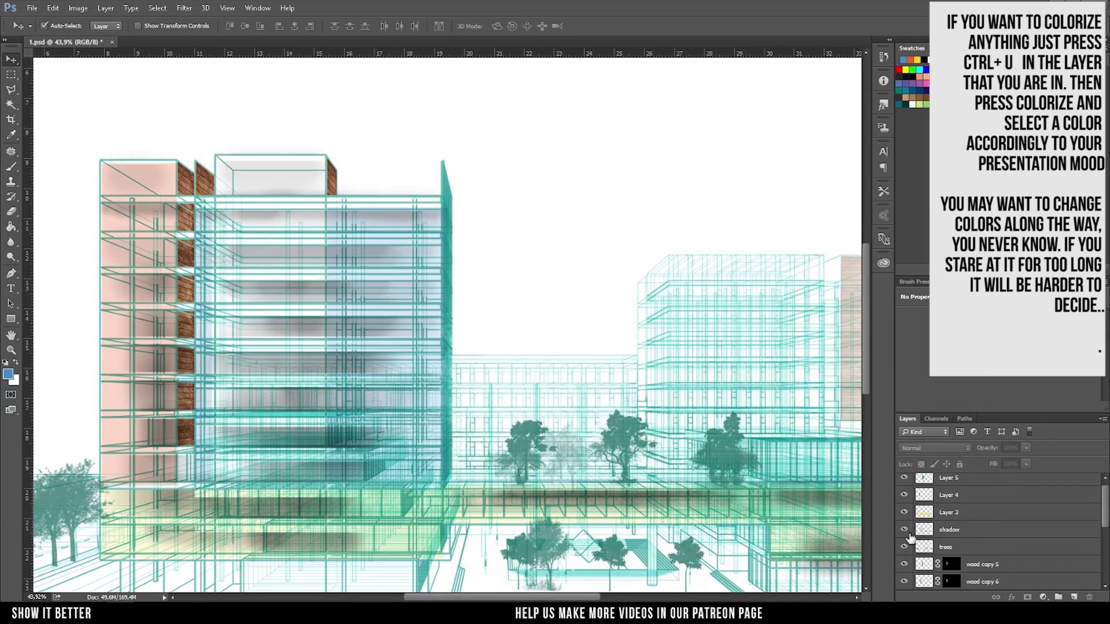
{"action": "scroll", "coordinate": [944, 559], "scroll_direction": "up", "scroll_amount": 1}
Step: Raise the Lightness of the Section layer's dark floor bands with Hue/Saturation
{"action": "left_click", "coordinate": [943, 554]}
{"action": "scroll", "coordinate": [466, 359], "scroll_direction": "down", "scroll_amount": 1}
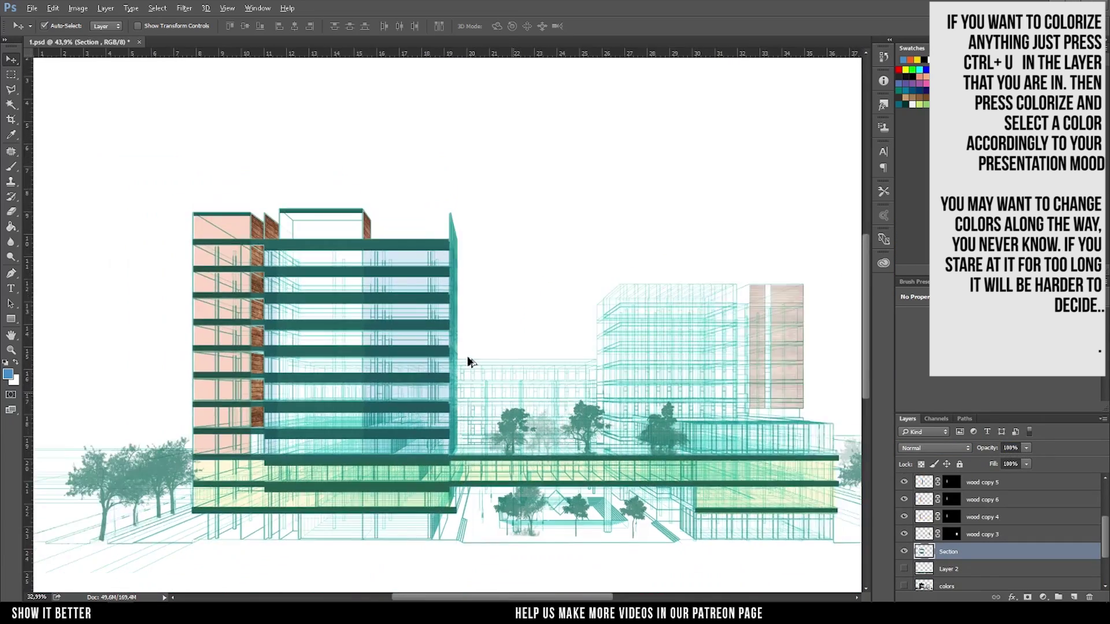
{"action": "key", "text": "ctrl+u"}
{"action": "left_click_drag", "start_coordinate": [902, 311], "coordinate": [988, 312]}
{"action": "key", "text": "Return"}
{"action": "scroll", "coordinate": [642, 314], "scroll_direction": "down", "scroll_amount": 1}
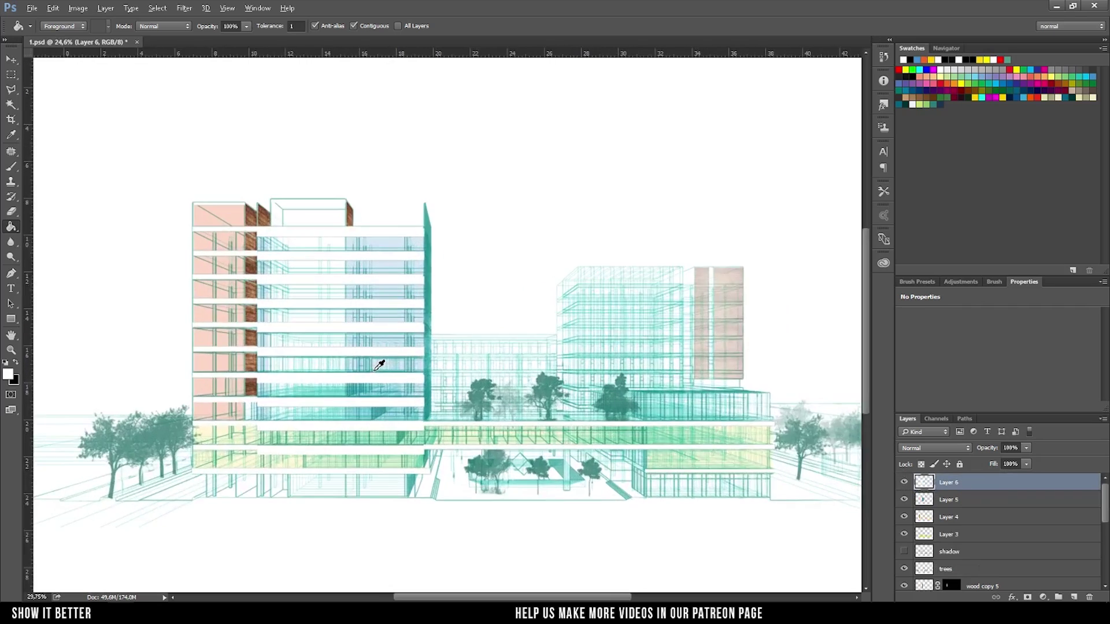
Step: Add a thin black Stroke outline to the white slab layer in Layer Style
{"action": "scroll", "coordinate": [379, 365], "scroll_direction": "up", "scroll_amount": 2}
{"action": "right_click", "coordinate": [924, 482]}
{"action": "left_click", "coordinate": [924, 183]}
{"action": "left_click", "coordinate": [601, 209]}
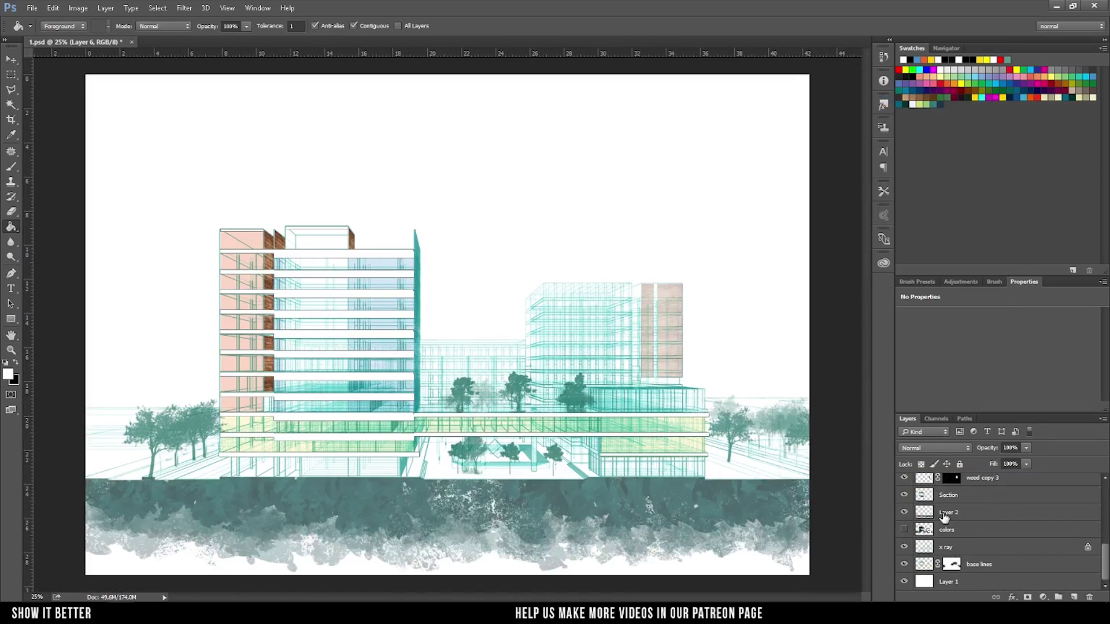
Step: Lower the watercolour ground layer's opacity to 60%
{"action": "left_click_drag", "start_coordinate": [994, 452], "coordinate": [919, 453]}
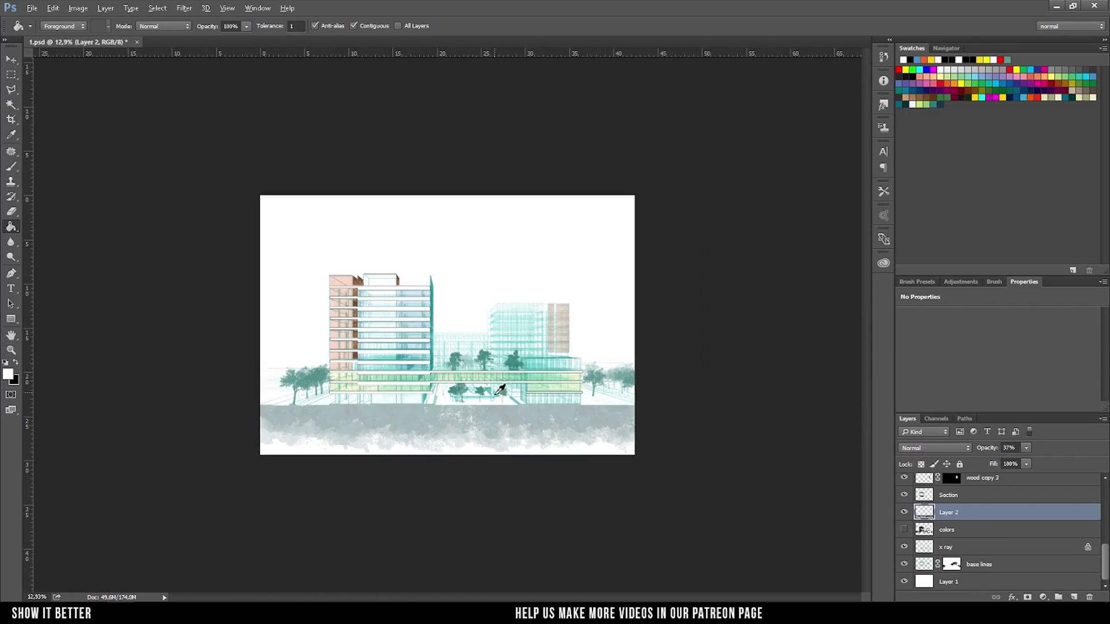
{"action": "type", "text": "60"}
{"action": "key", "text": "Return"}
{"action": "scroll", "coordinate": [405, 289], "scroll_direction": "down", "scroll_amount": 3}
{"action": "scroll", "coordinate": [286, 253], "scroll_direction": "up", "scroll_amount": 2}
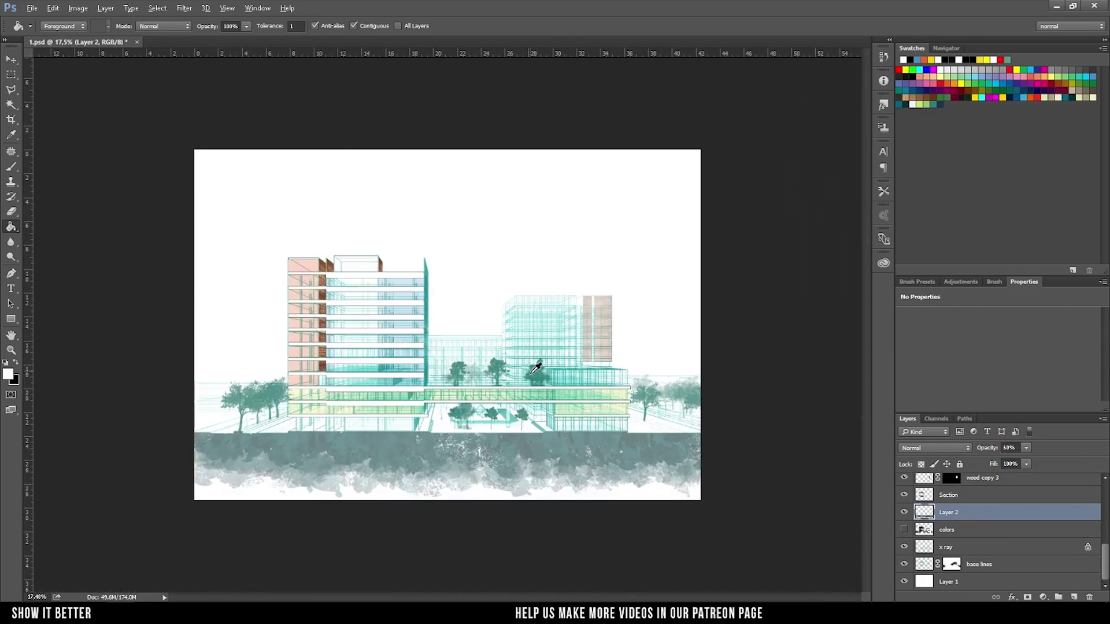
{"action": "key", "text": "v"}
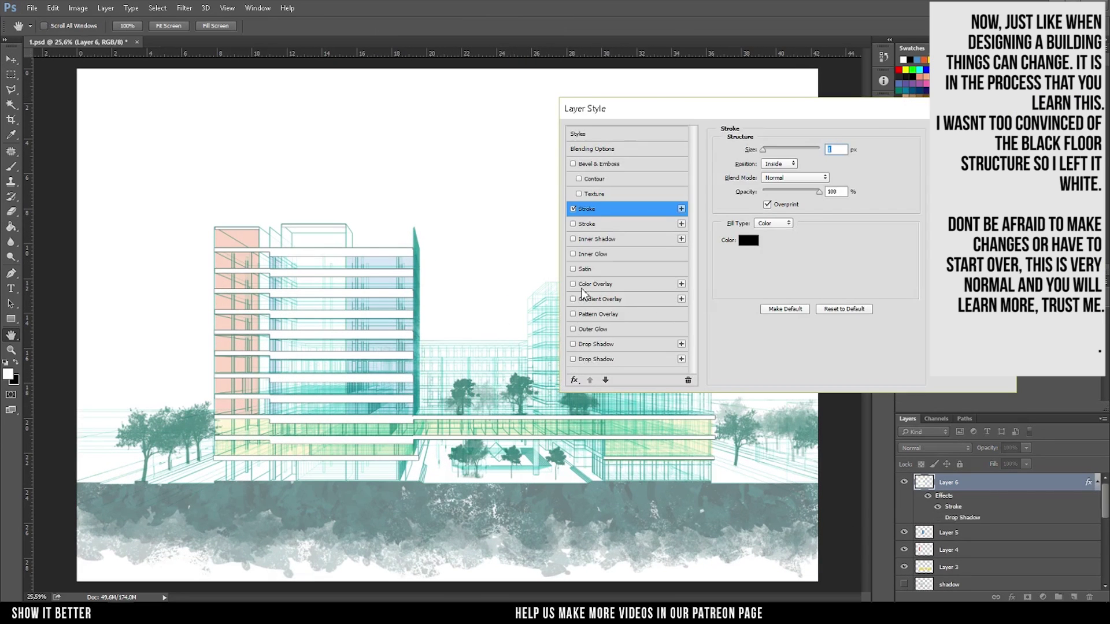
Step: Give the slabs an Inner Shadow at 35% opacity with a larger distance
{"action": "left_click", "coordinate": [573, 239]}
{"action": "left_click", "coordinate": [782, 163]}
{"action": "left_click_drag", "start_coordinate": [763, 201], "coordinate": [778, 201]}
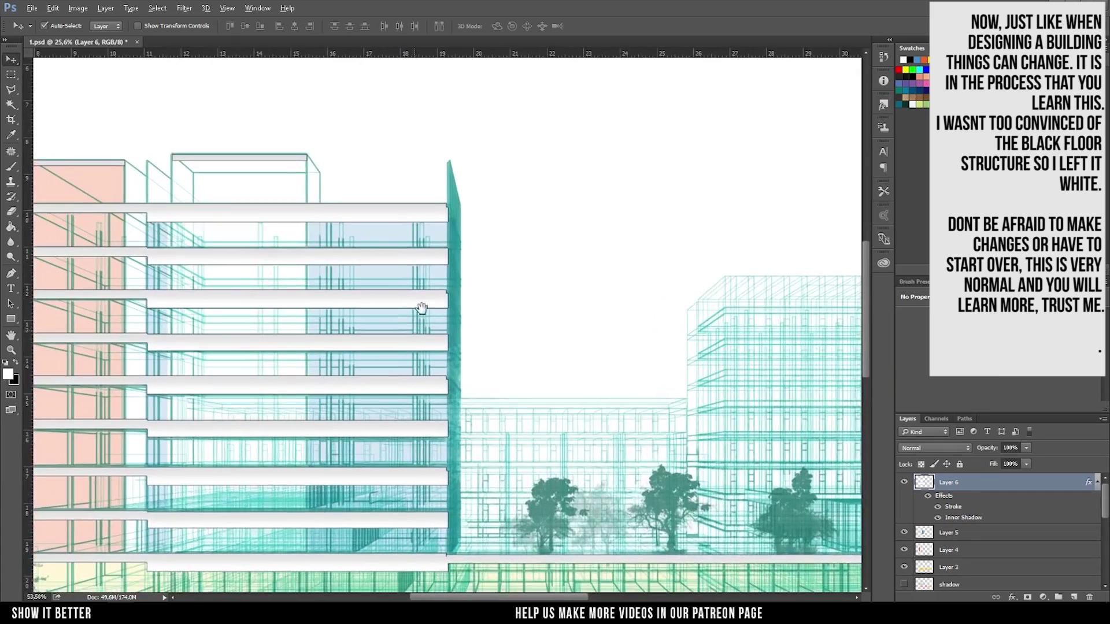
{"action": "scroll", "coordinate": [422, 308], "scroll_direction": "down", "scroll_amount": 3}
Step: Mask the x ray layer and paint black to fade background building lines and trees
{"action": "left_click", "coordinate": [951, 547]}
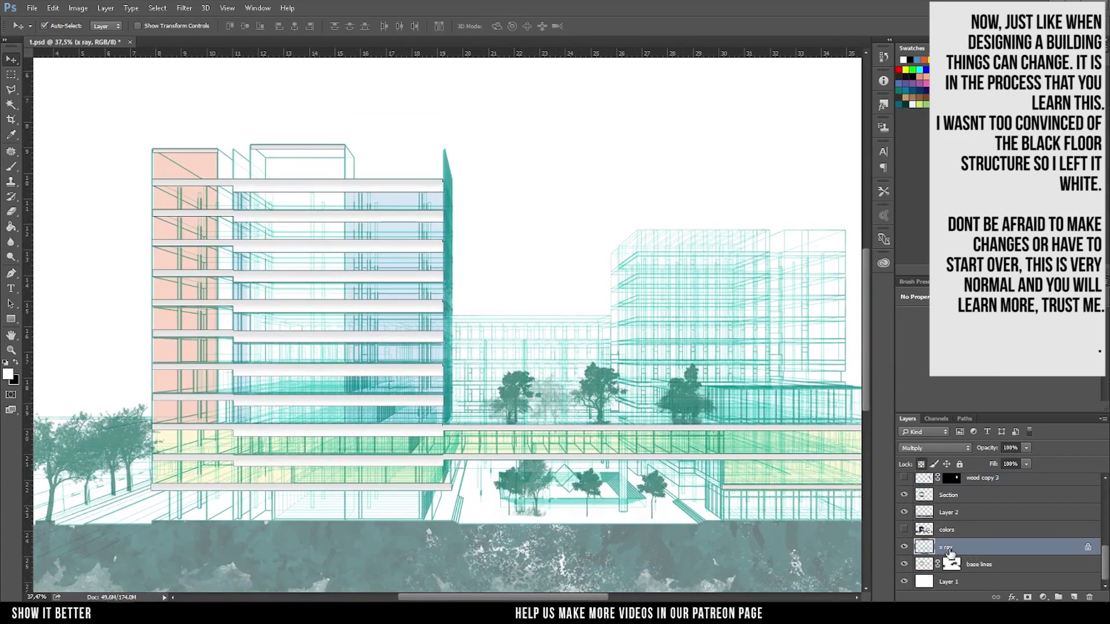
{"action": "left_click", "coordinate": [1027, 597]}
{"action": "key", "text": "b"}
{"action": "right_click", "coordinate": [610, 211]}
{"action": "key", "text": "Escape"}
{"action": "key", "text": "x"}
{"action": "key", "text": "0"}
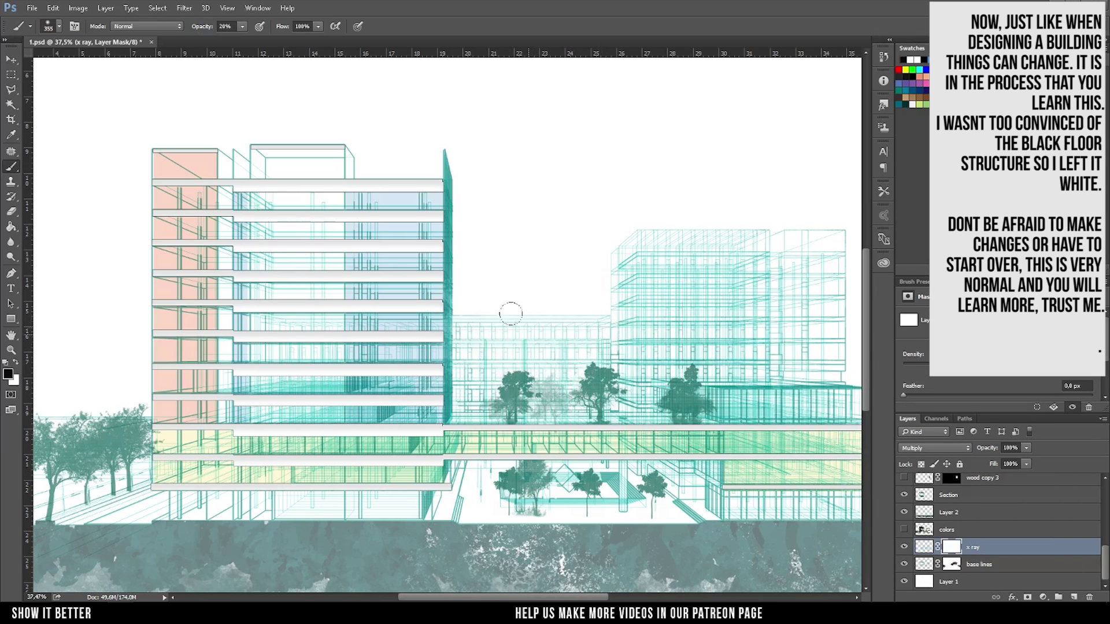
{"action": "mouse_move", "coordinate": [621, 281]}
{"action": "left_mouse_down"}
{"action": "mouse_move", "coordinate": [674, 280]}
{"action": "mouse_move", "coordinate": [734, 323]}
{"action": "left_mouse_up"}
{"action": "scroll", "coordinate": [294, 274], "scroll_direction": "up", "scroll_amount": 1}
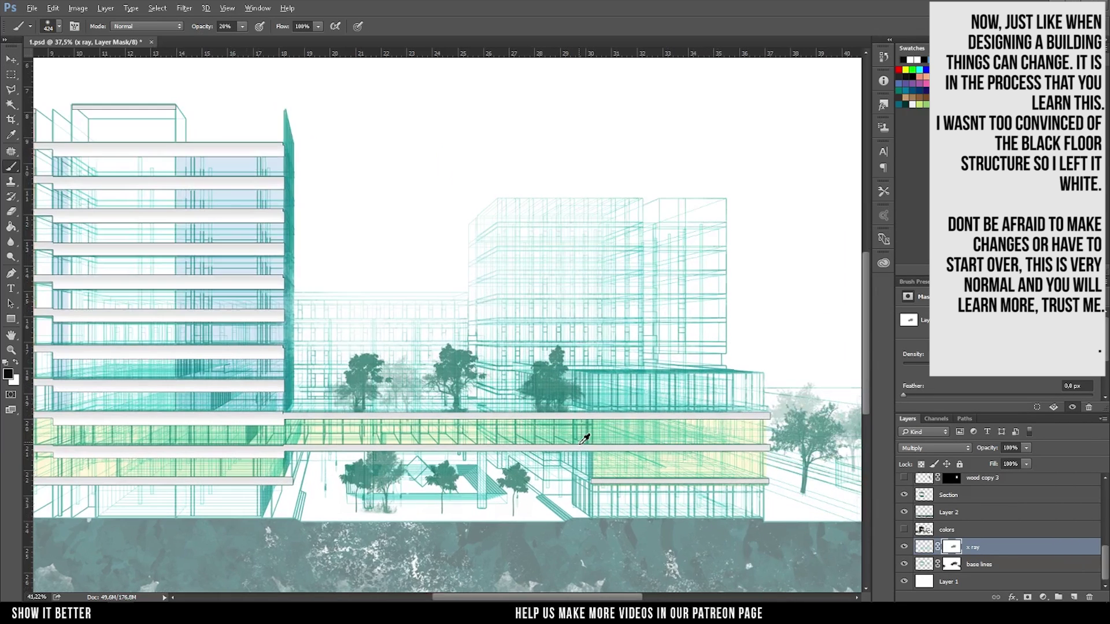
{"action": "key", "text": "bracketleft"}
{"action": "left_click_drag", "start_coordinate": [329, 319], "coordinate": [392, 352]}
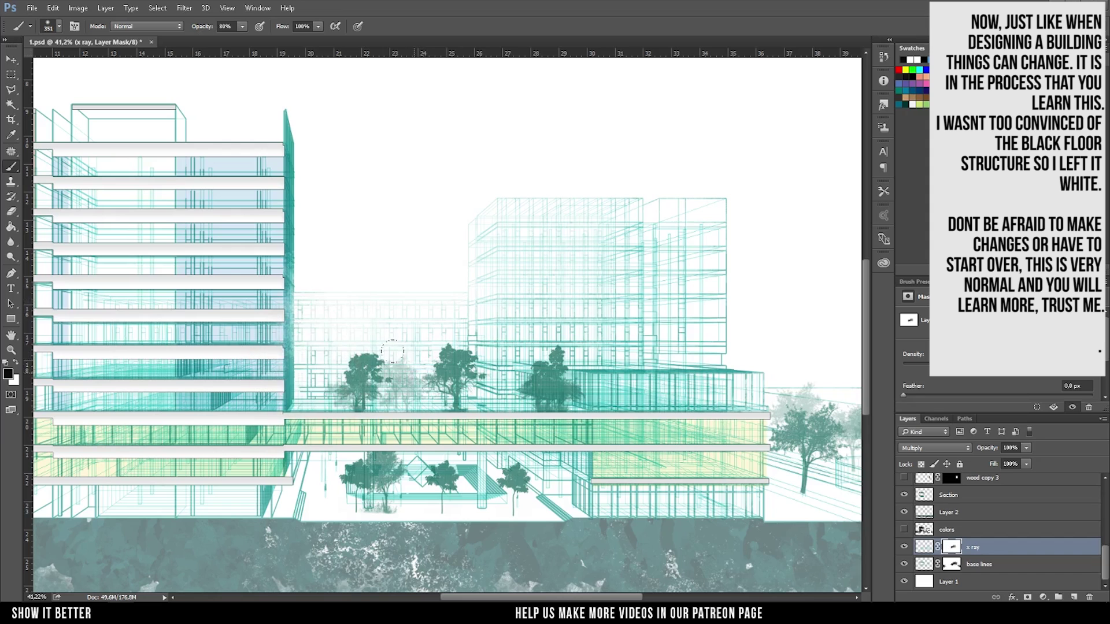
{"action": "scroll", "coordinate": [733, 330], "scroll_direction": "down", "scroll_amount": 3}
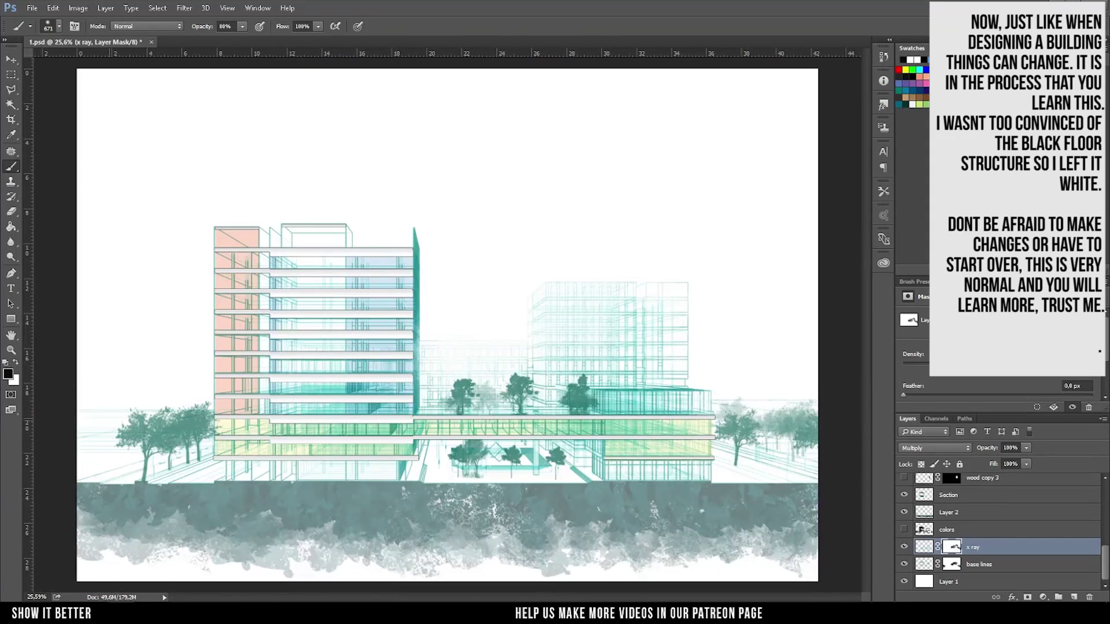
Step: Create a new empty layer and switch the paint colour to white
{"action": "key", "text": "ctrl+shift+alt+n"}
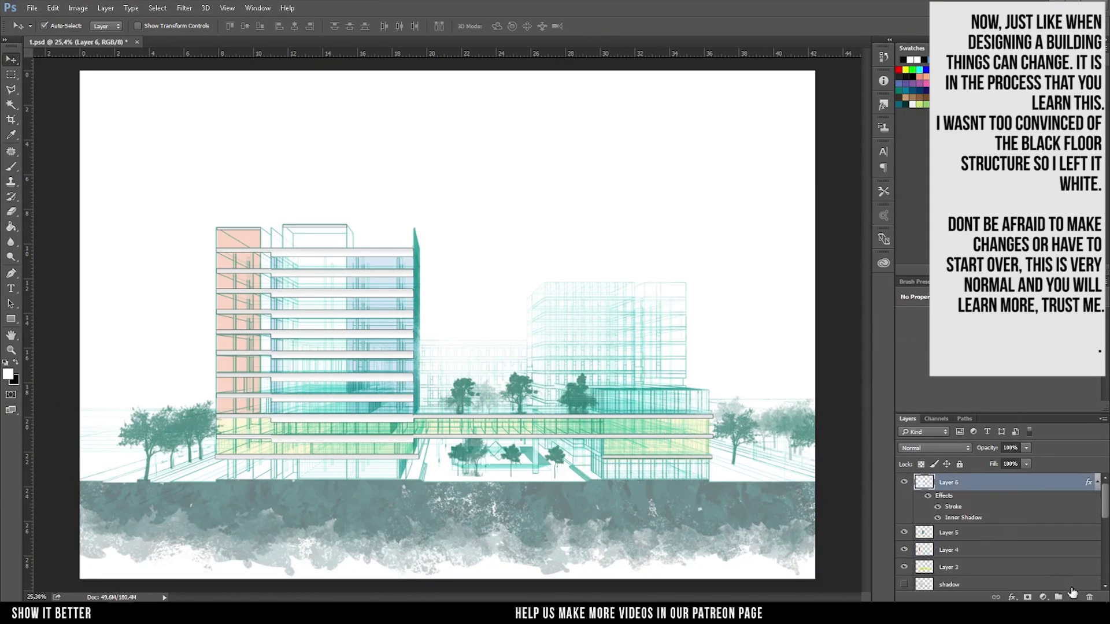
{"action": "key", "text": "x"}
{"action": "right_click", "coordinate": [629, 424]}
{"action": "scroll", "coordinate": [629, 425], "scroll_direction": "down", "scroll_amount": 2}
Step: Shrink the person brush and set it to 100% opacity while navigating the section
{"action": "scroll", "coordinate": [628, 425], "scroll_direction": "down", "scroll_amount": 2}
{"action": "key", "text": "Escape"}
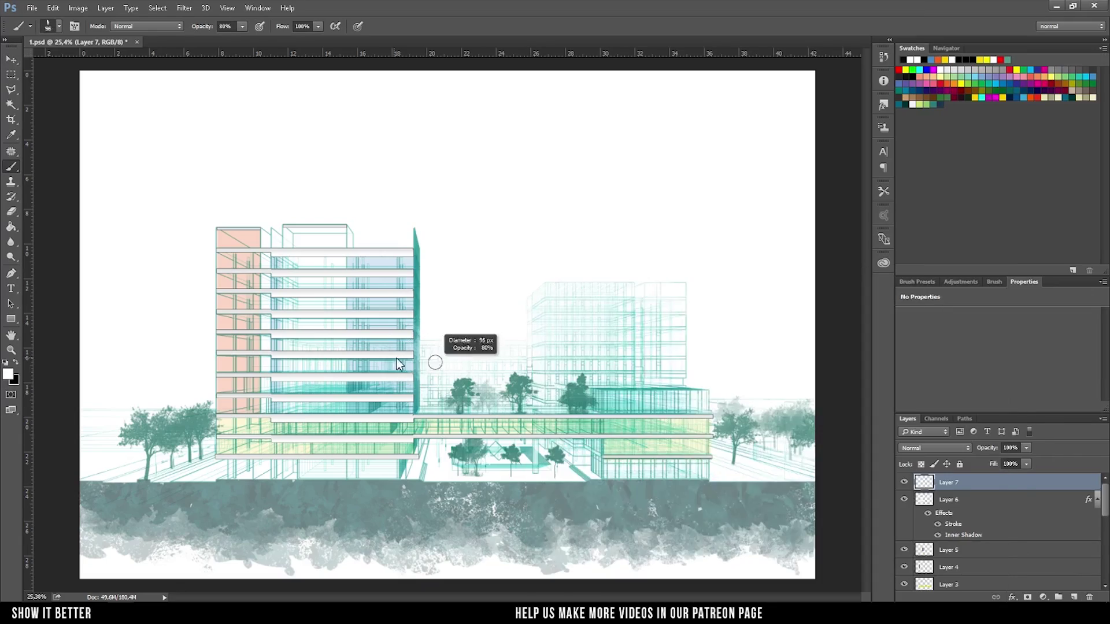
{"action": "scroll", "coordinate": [395, 314], "scroll_direction": "up", "scroll_amount": 3}
{"action": "scroll", "coordinate": [394, 314], "scroll_direction": "up", "scroll_amount": 2}
{"action": "scroll", "coordinate": [347, 295], "scroll_direction": "up", "scroll_amount": 3}
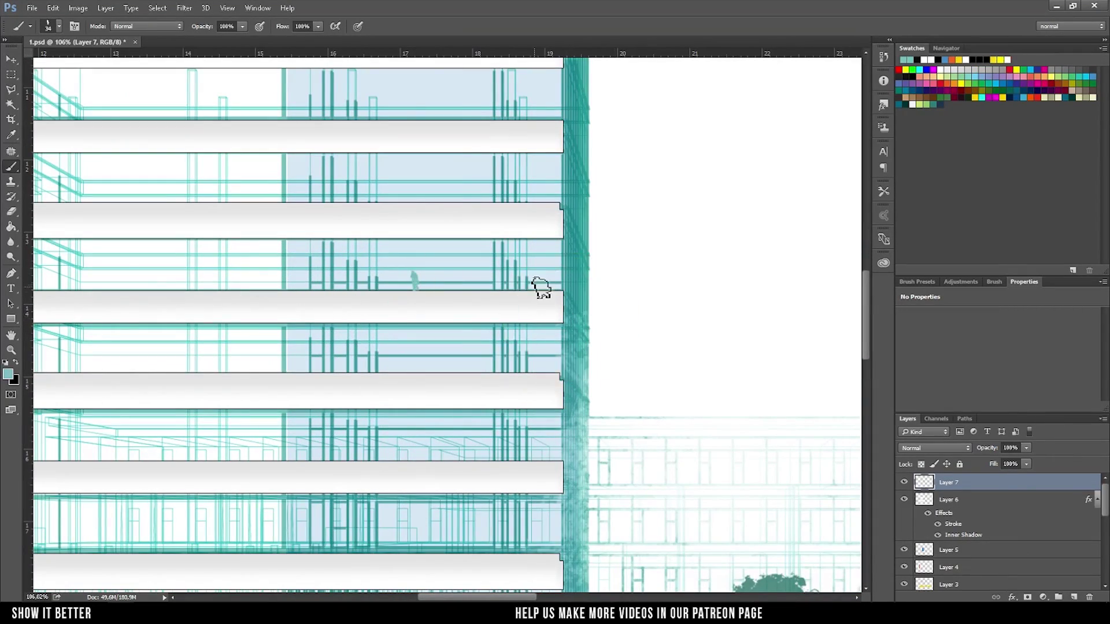
{"action": "scroll", "coordinate": [522, 285], "scroll_direction": "down", "scroll_amount": 3}
{"action": "scroll", "coordinate": [476, 314], "scroll_direction": "down", "scroll_amount": 2}
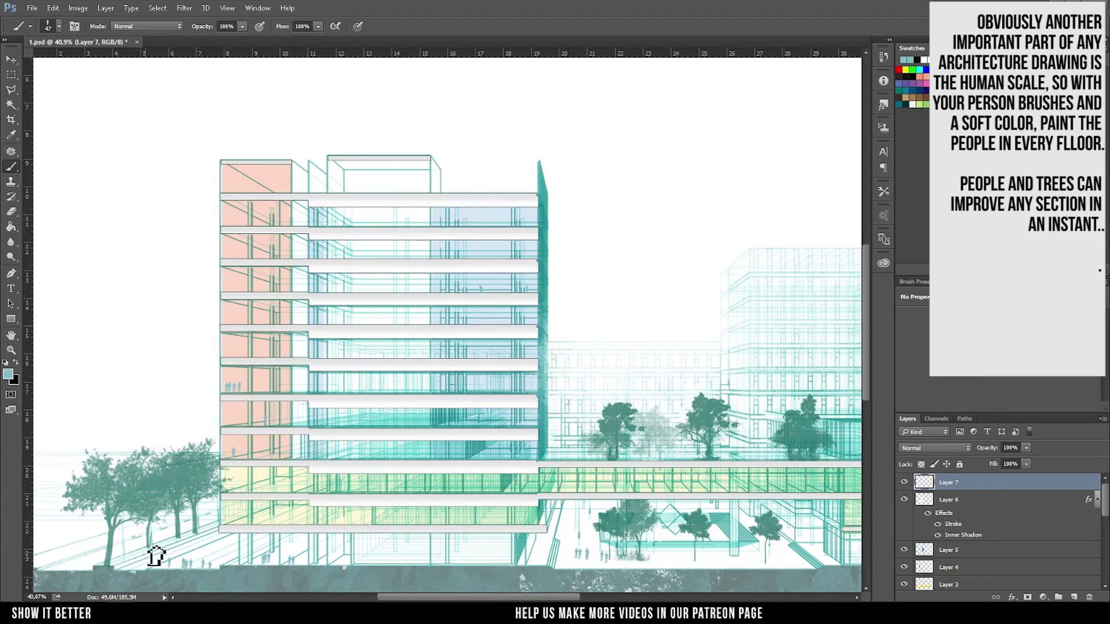
{"action": "scroll", "coordinate": [156, 556], "scroll_direction": "right", "scroll_amount": 2}
{"action": "scroll", "coordinate": [392, 535], "scroll_direction": "right", "scroll_amount": 3}
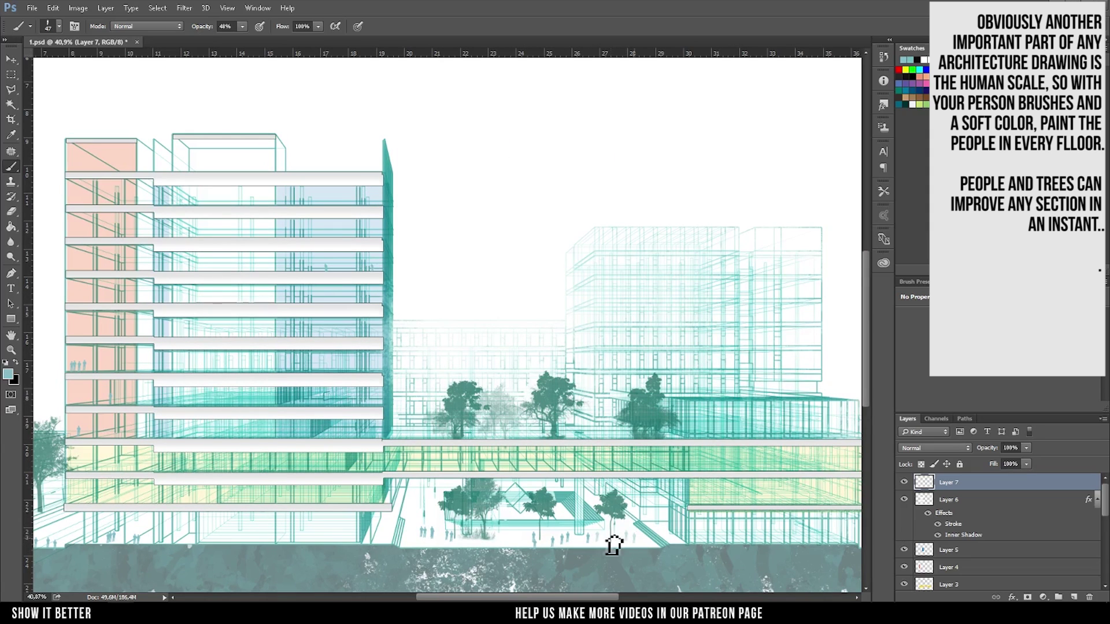
{"action": "scroll", "coordinate": [509, 471], "scroll_direction": "right", "scroll_amount": 5}
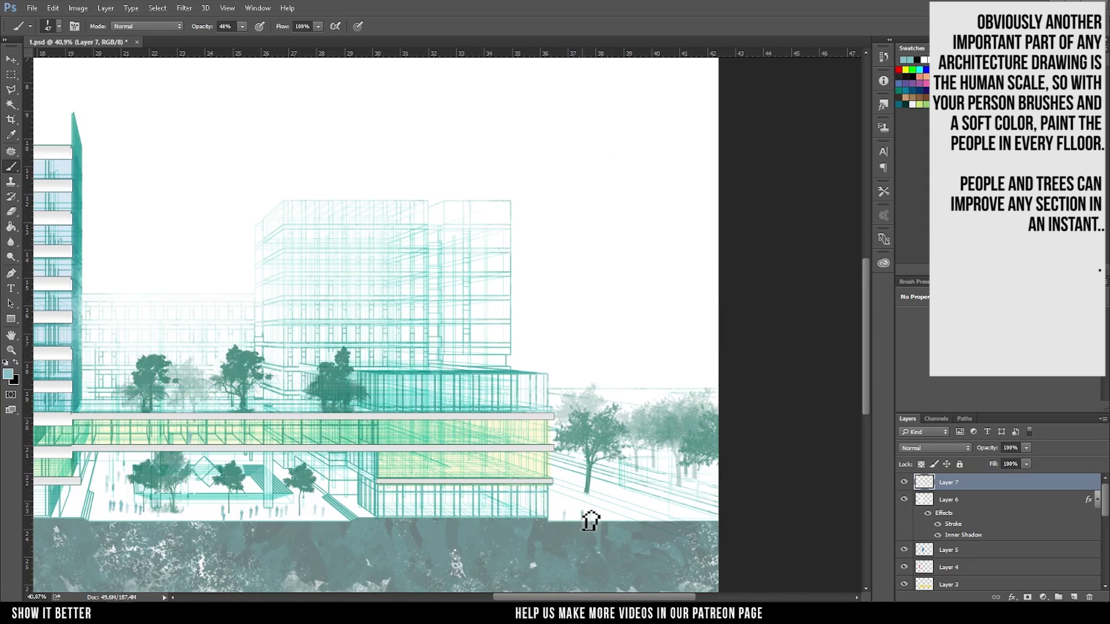
{"action": "scroll", "coordinate": [400, 489], "scroll_direction": "up", "scroll_amount": 2}
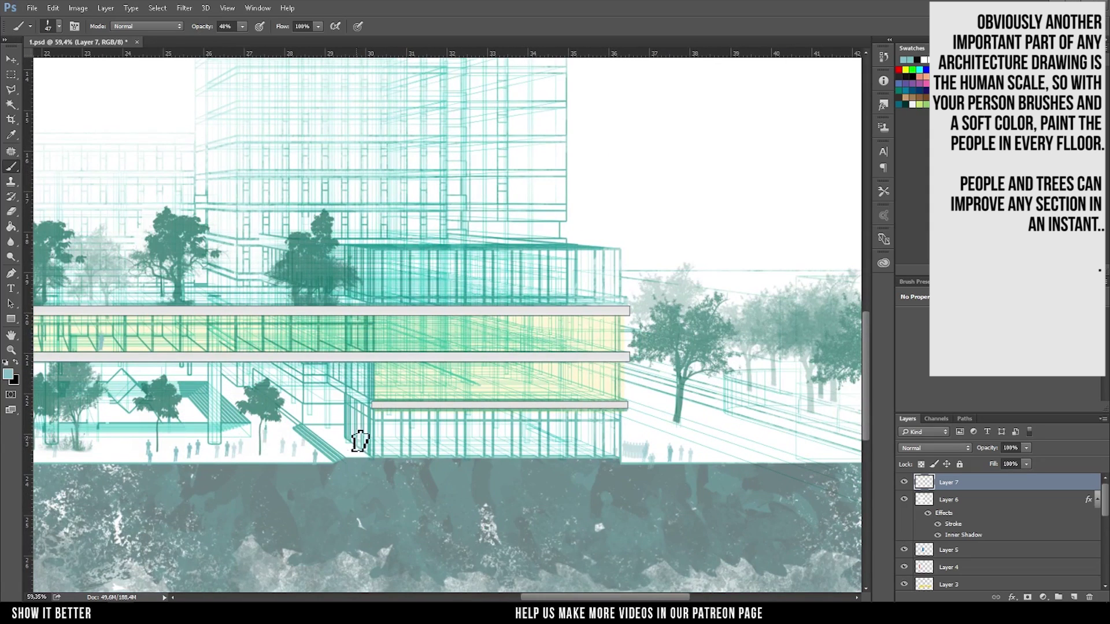
{"action": "scroll", "coordinate": [478, 433], "scroll_direction": "left", "scroll_amount": 5}
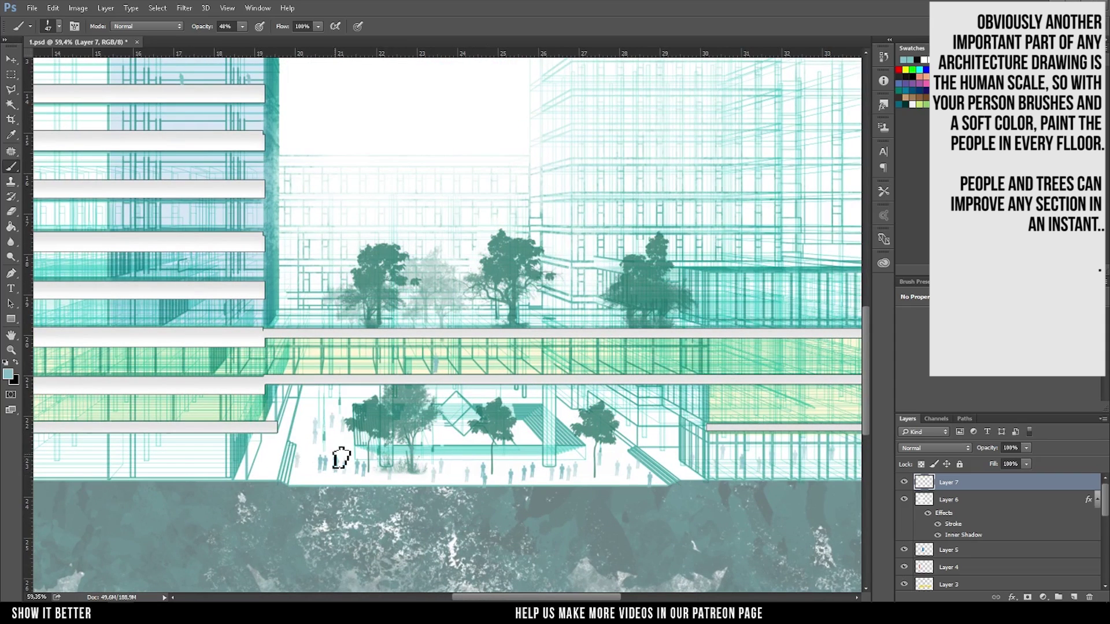
{"action": "scroll", "coordinate": [347, 457], "scroll_direction": "left", "scroll_amount": 4}
{"action": "key", "text": "0"}
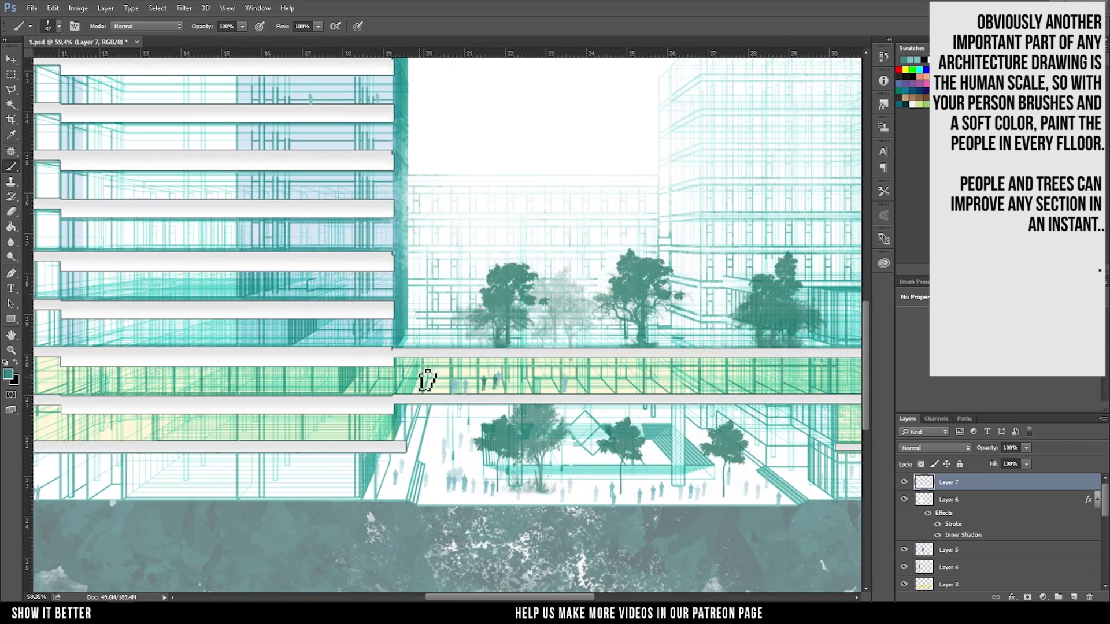
Step: Stamp teal people figures along the building roof on Layer 7
{"action": "scroll", "coordinate": [206, 453], "scroll_direction": "left", "scroll_amount": 4}
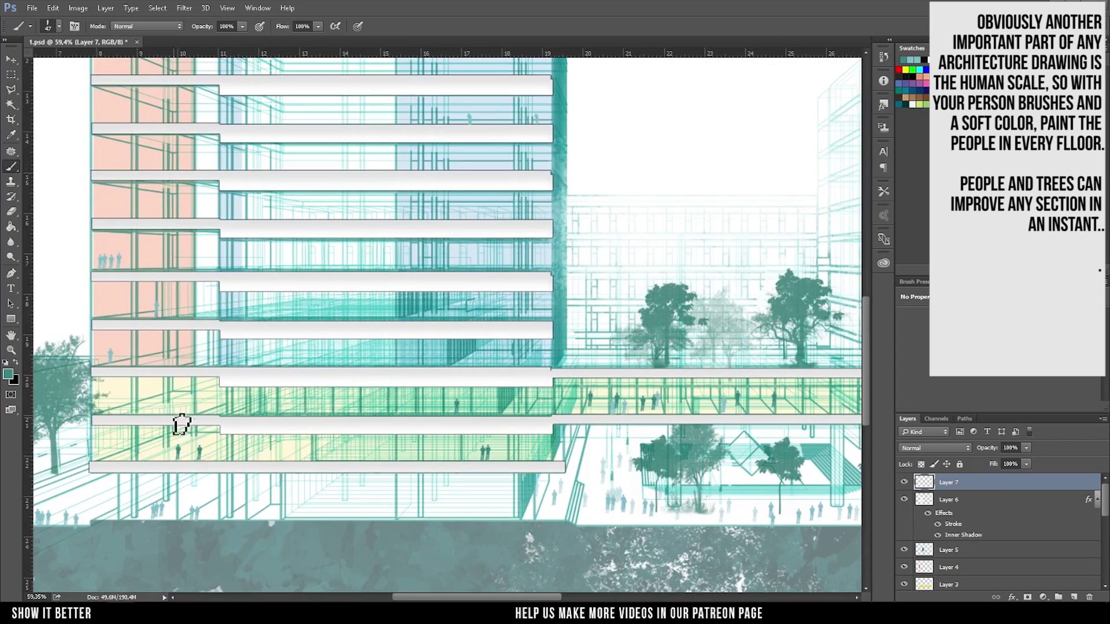
{"action": "scroll", "coordinate": [248, 466], "scroll_direction": "up", "scroll_amount": 4}
{"action": "scroll", "coordinate": [289, 243], "scroll_direction": "up", "scroll_amount": 2}
{"action": "left_click_drag", "start_coordinate": [389, 168], "coordinate": [507, 169]}
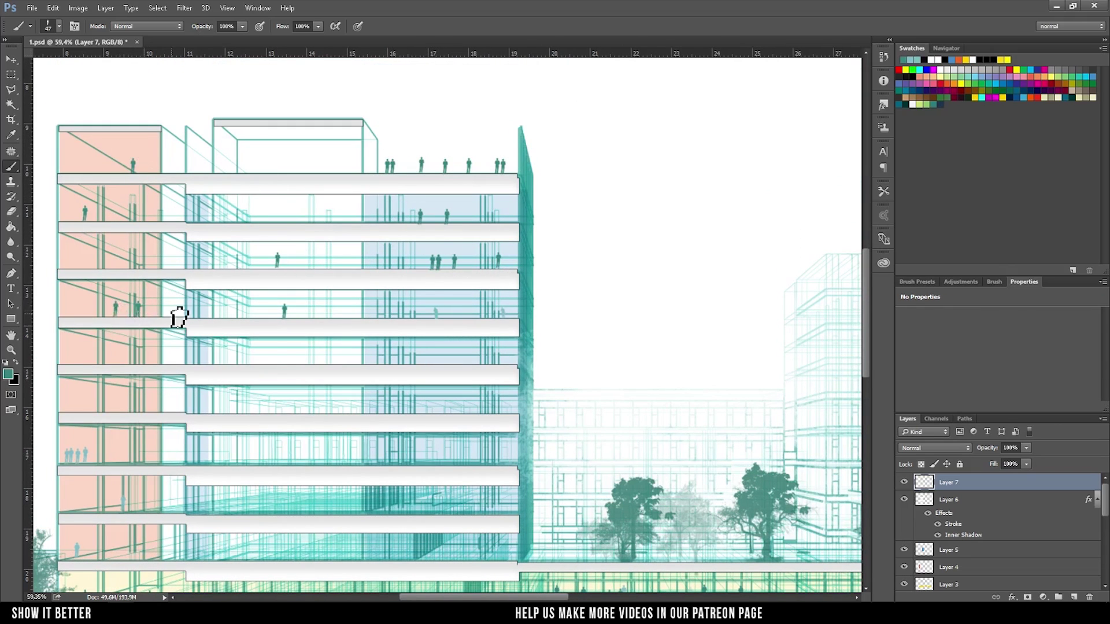
{"action": "scroll", "coordinate": [347, 405], "scroll_direction": "down", "scroll_amount": 3}
{"action": "scroll", "coordinate": [408, 384], "scroll_direction": "up", "scroll_amount": 2}
{"action": "scroll", "coordinate": [367, 341], "scroll_direction": "up", "scroll_amount": 2}
Step: Pick another person brush preset and return to the full section view
{"action": "right_click", "coordinate": [368, 344]}
{"action": "left_click", "coordinate": [293, 391]}
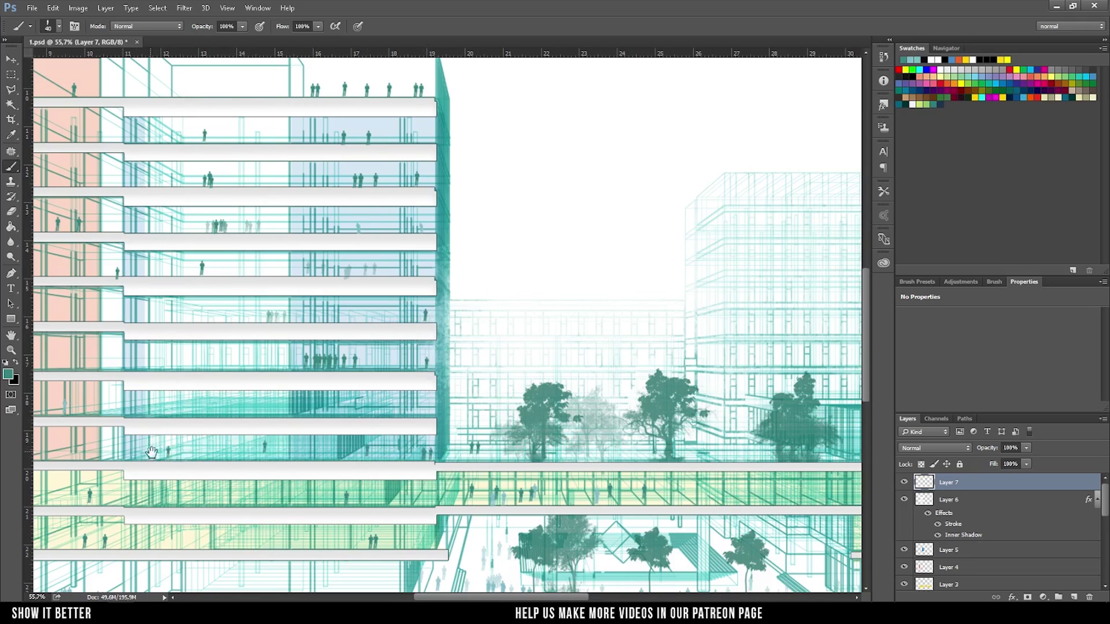
{"action": "scroll", "coordinate": [152, 452], "scroll_direction": "down", "scroll_amount": 1}
{"action": "scroll", "coordinate": [210, 458], "scroll_direction": "down", "scroll_amount": 3}
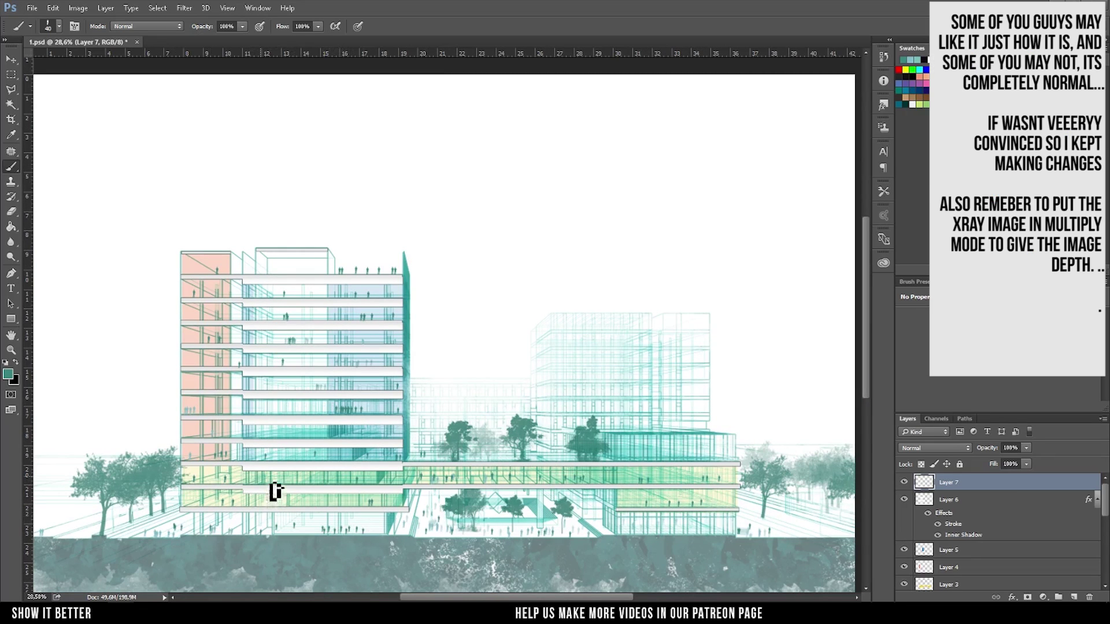
{"action": "scroll", "coordinate": [276, 393], "scroll_direction": "down", "scroll_amount": 1}
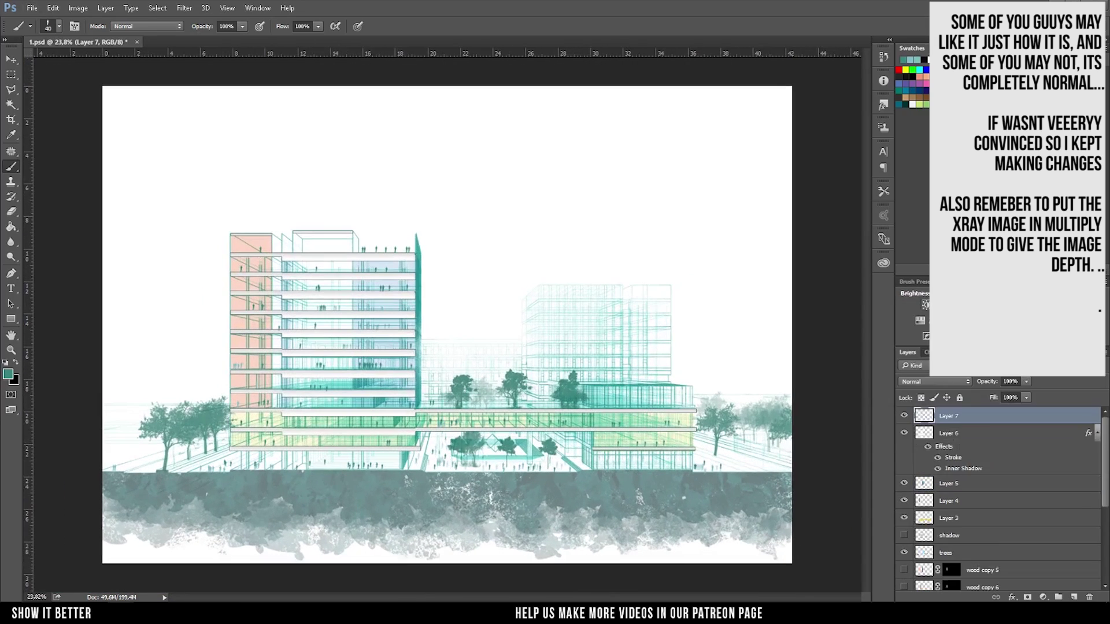
Step: Add a Brightness/Contrast adjustment, trying and then deleting a Black & White adjustment
{"action": "left_click", "coordinate": [925, 305]}
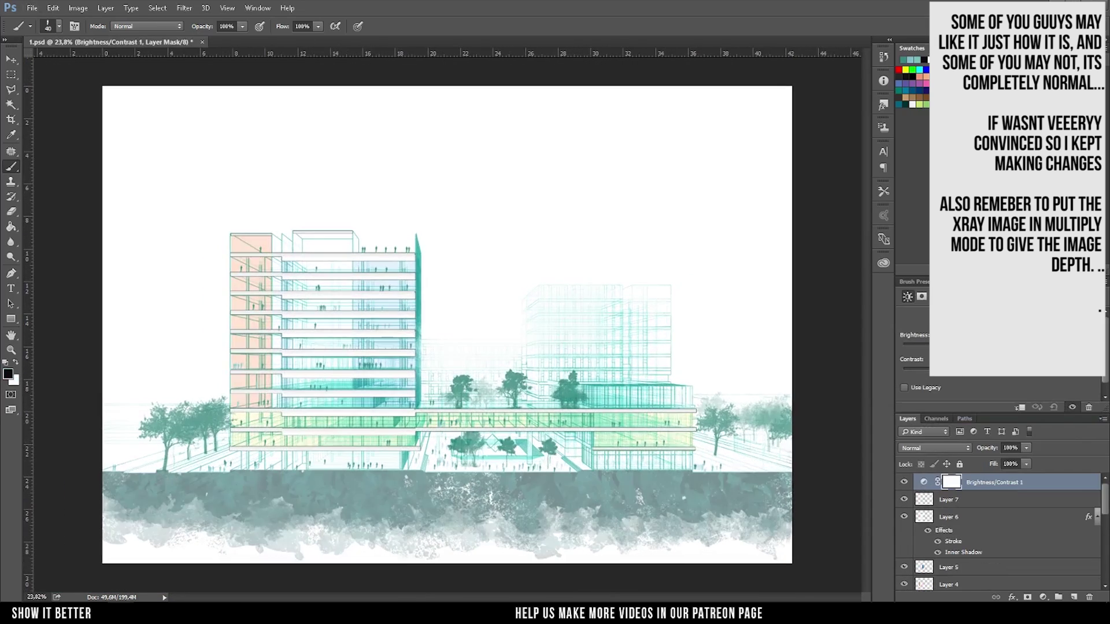
{"action": "scroll", "coordinate": [941, 524], "scroll_direction": "down", "scroll_amount": 2}
{"action": "scroll", "coordinate": [400, 330], "scroll_direction": "down", "scroll_amount": 5}
{"action": "scroll", "coordinate": [400, 330], "scroll_direction": "up", "scroll_amount": 4}
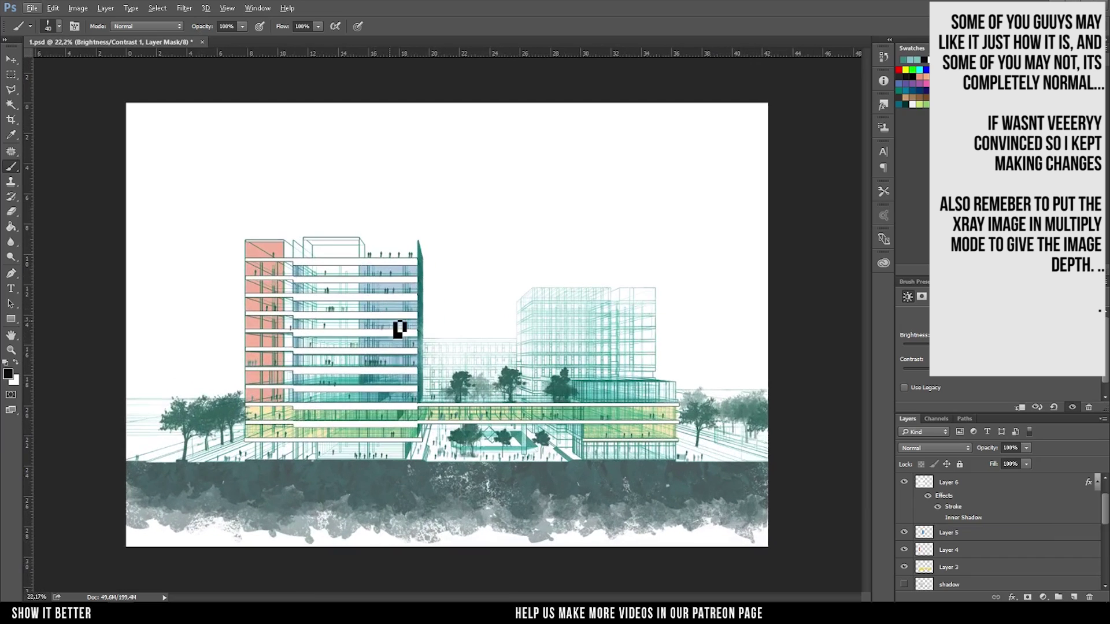
{"action": "left_click", "coordinate": [963, 318]}
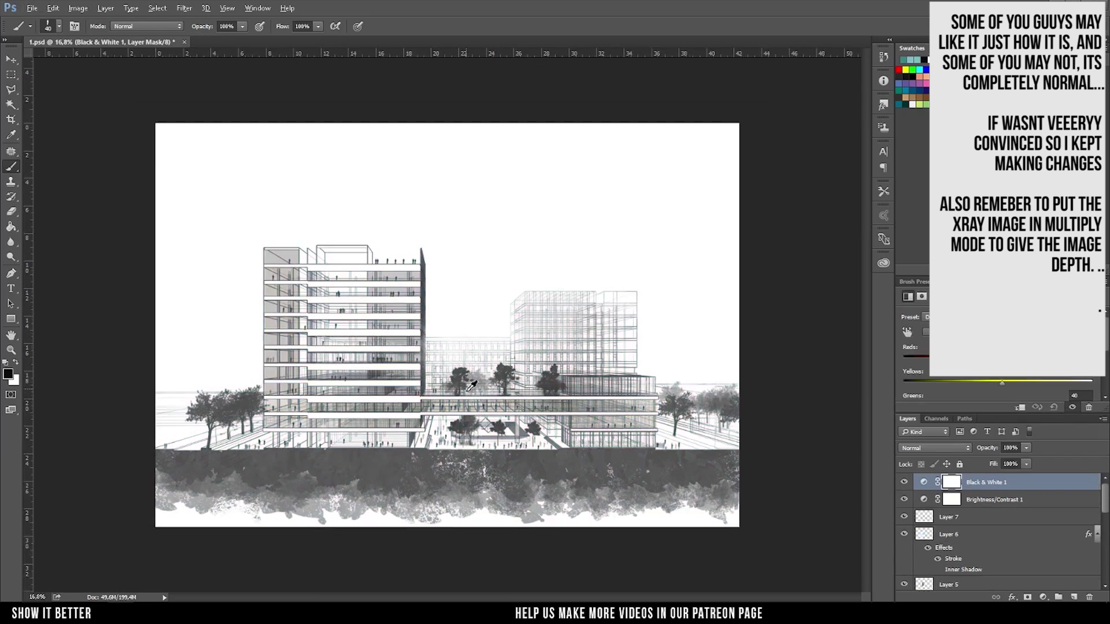
{"action": "key", "text": "v"}
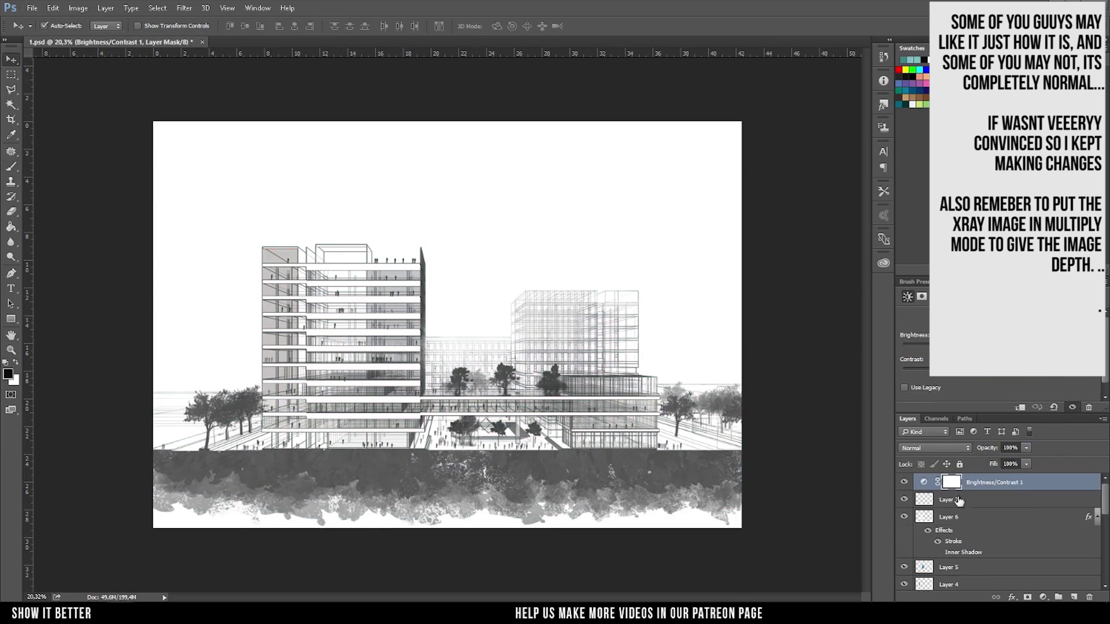
{"action": "key", "text": "Delete"}
Step: Add a colorized Hue/Saturation adjustment, testing Multiply before returning to Normal blending
{"action": "left_click", "coordinate": [954, 378]}
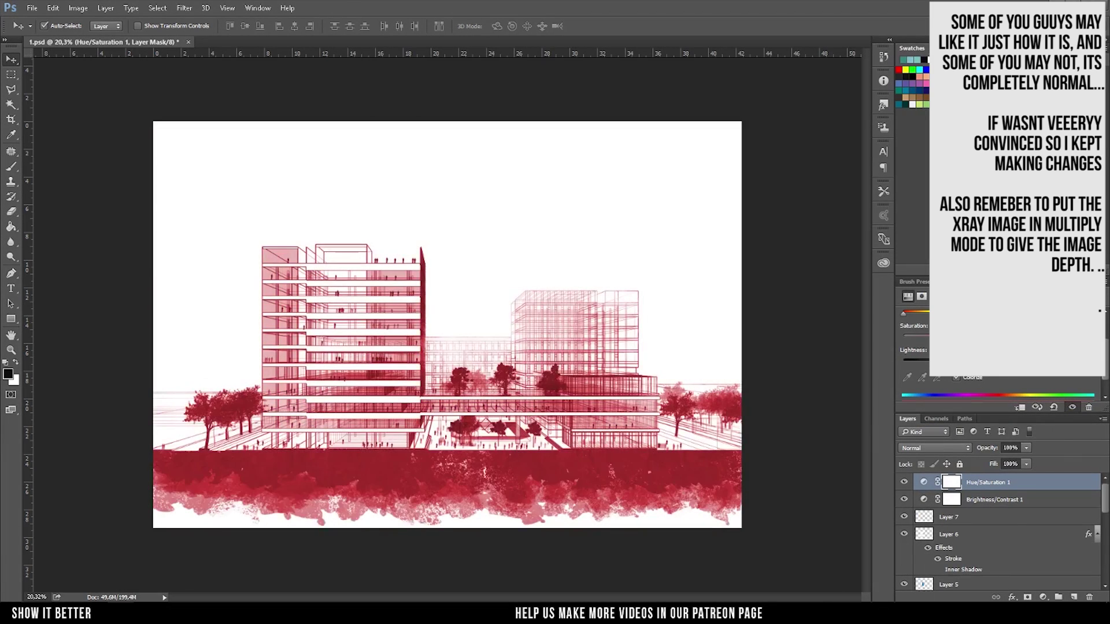
{"action": "mouse_move", "coordinate": [924, 313]}
{"action": "left_mouse_down"}
{"action": "mouse_move", "coordinate": [983, 312]}
{"action": "mouse_move", "coordinate": [922, 315]}
{"action": "left_mouse_up"}
{"action": "left_click", "coordinate": [904, 482]}
{"action": "left_click", "coordinate": [935, 448]}
{"action": "left_click", "coordinate": [925, 248]}
{"action": "key", "text": "shift+plus"}
{"action": "key", "text": "shift+plus"}
{"action": "key", "text": "shift+plus"}
{"action": "key", "text": "shift+plus"}
{"action": "key", "text": "shift+plus"}
{"action": "key", "text": "shift+plus"}
{"action": "key", "text": "shift+plus"}
{"action": "key", "text": "shift+plus"}
{"action": "key", "text": "shift+plus"}
{"action": "key", "text": "shift+plus"}
{"action": "key", "text": "shift+plus"}
{"action": "key", "text": "shift+plus"}
{"action": "key", "text": "shift+plus"}
{"action": "key", "text": "shift+plus"}
{"action": "key", "text": "shift+plus"}
{"action": "key", "text": "shift+plus"}
{"action": "key", "text": "shift+plus"}
{"action": "key", "text": "shift+plus"}
{"action": "key", "text": "shift+plus"}
{"action": "key", "text": "shift+plus"}
{"action": "left_click", "coordinate": [934, 447]}
{"action": "left_click", "coordinate": [925, 222]}
Step: Set the tint to Lightness +4 and shift its hue to blue
{"action": "left_click_drag", "start_coordinate": [1006, 362], "coordinate": [1003, 362]}
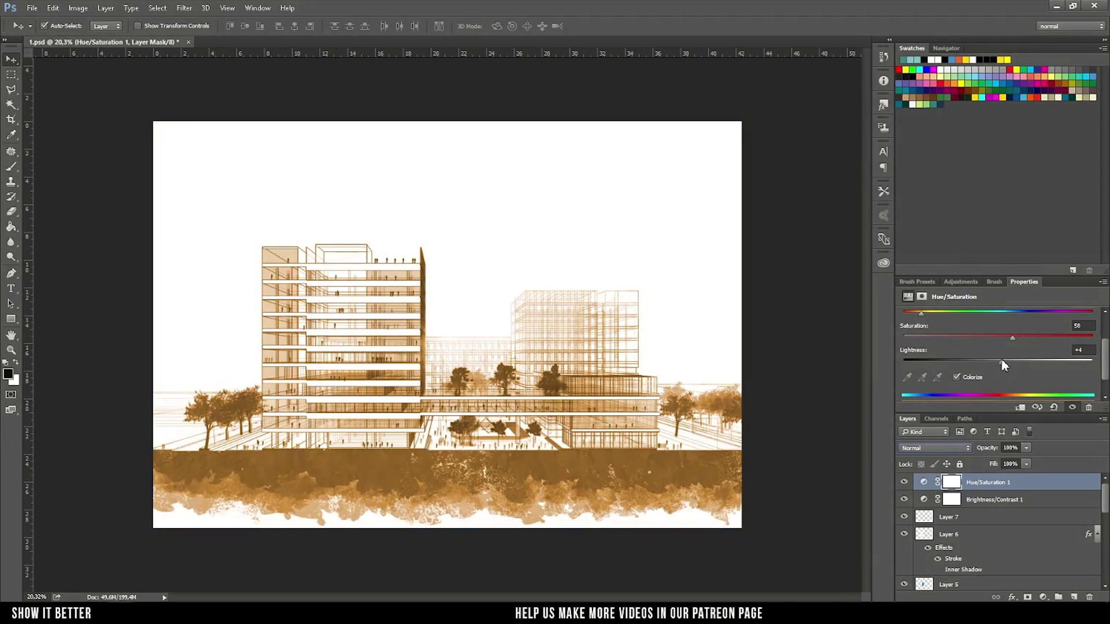
{"action": "left_click", "coordinate": [982, 314]}
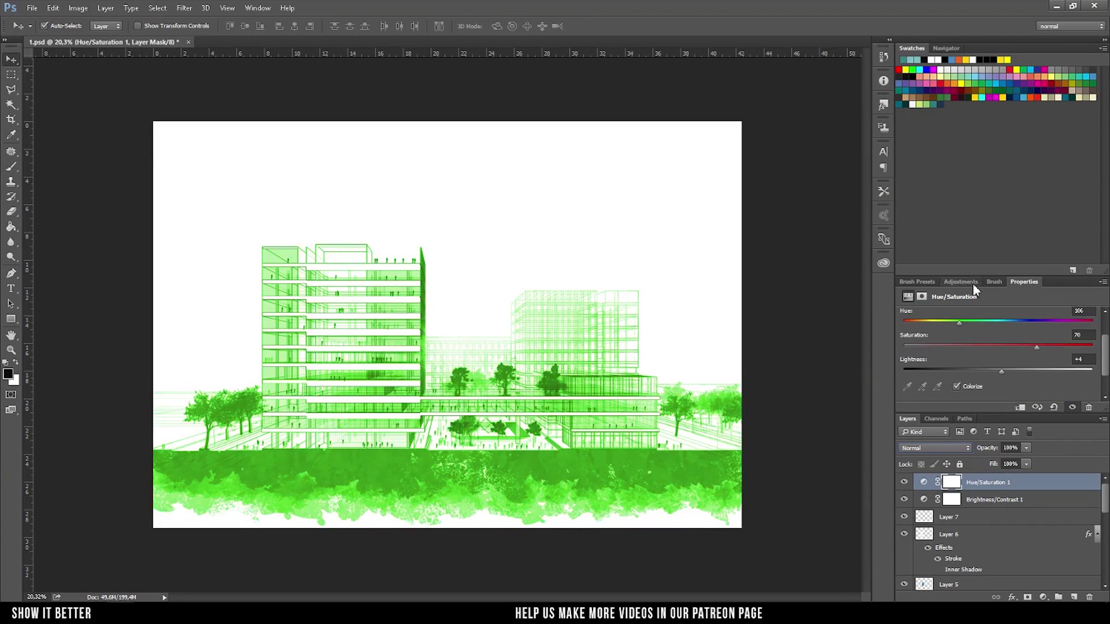
{"action": "left_click_drag", "start_coordinate": [960, 281], "coordinate": [1021, 272]}
{"action": "mouse_move", "coordinate": [997, 336]}
{"action": "left_mouse_down"}
{"action": "mouse_move", "coordinate": [998, 296]}
{"action": "mouse_move", "coordinate": [998, 430]}
{"action": "left_mouse_up"}
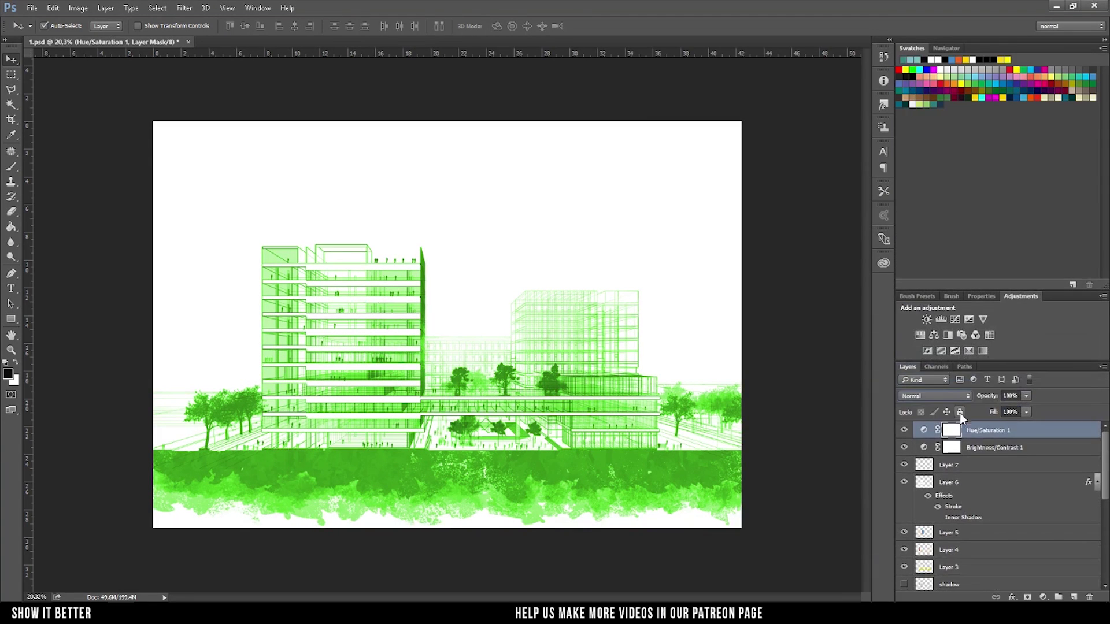
{"action": "left_click_drag", "start_coordinate": [982, 334], "coordinate": [926, 337]}
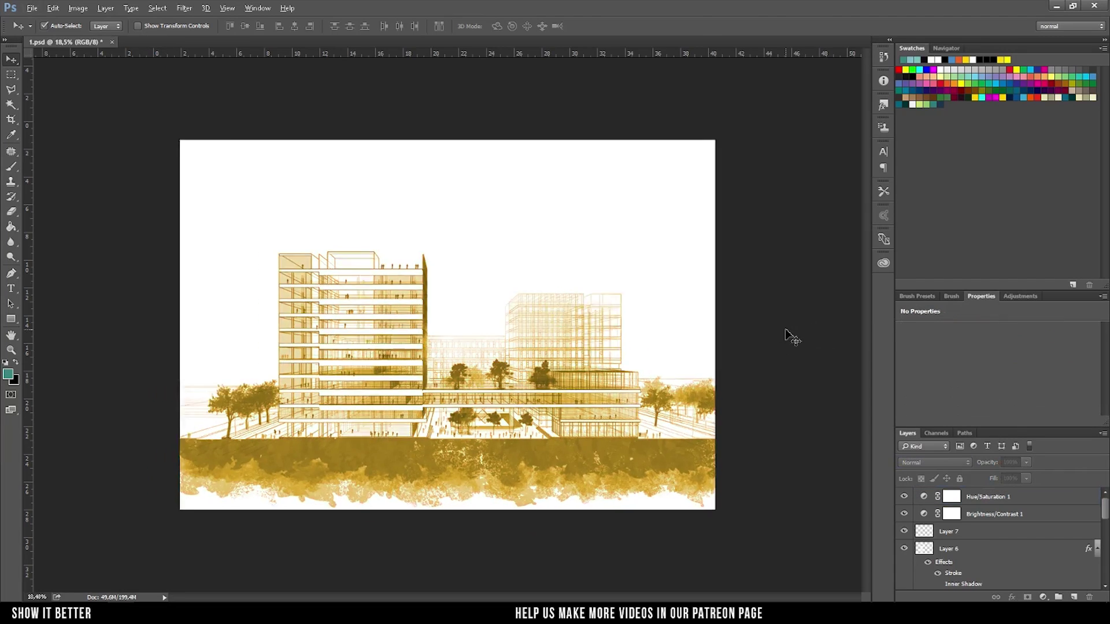
{"action": "scroll", "coordinate": [788, 341], "scroll_direction": "down", "scroll_amount": 5}
{"action": "left_click", "coordinate": [909, 502]}
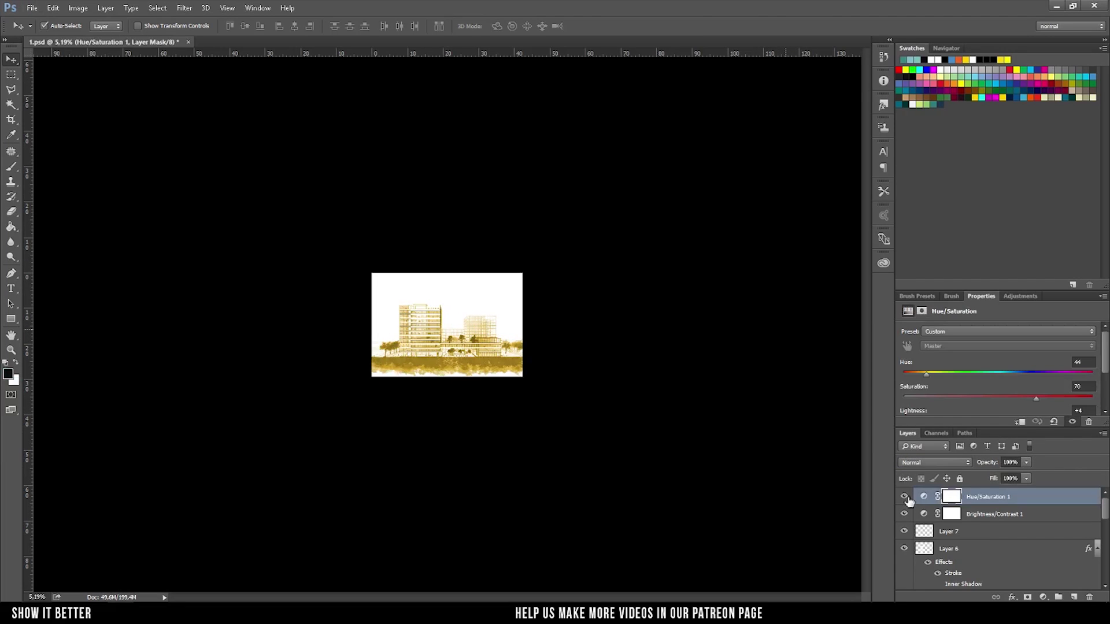
{"action": "mouse_move", "coordinate": [907, 365]}
{"action": "left_mouse_down"}
{"action": "mouse_move", "coordinate": [1031, 373]}
{"action": "mouse_move", "coordinate": [962, 374]}
{"action": "left_mouse_up"}
{"action": "left_click", "coordinate": [594, 391]}
Step: Raise Hue/Saturation 1 opacity to 100% and place the beige paper texture top-left
{"action": "scroll", "coordinate": [476, 342], "scroll_direction": "up", "scroll_amount": 5}
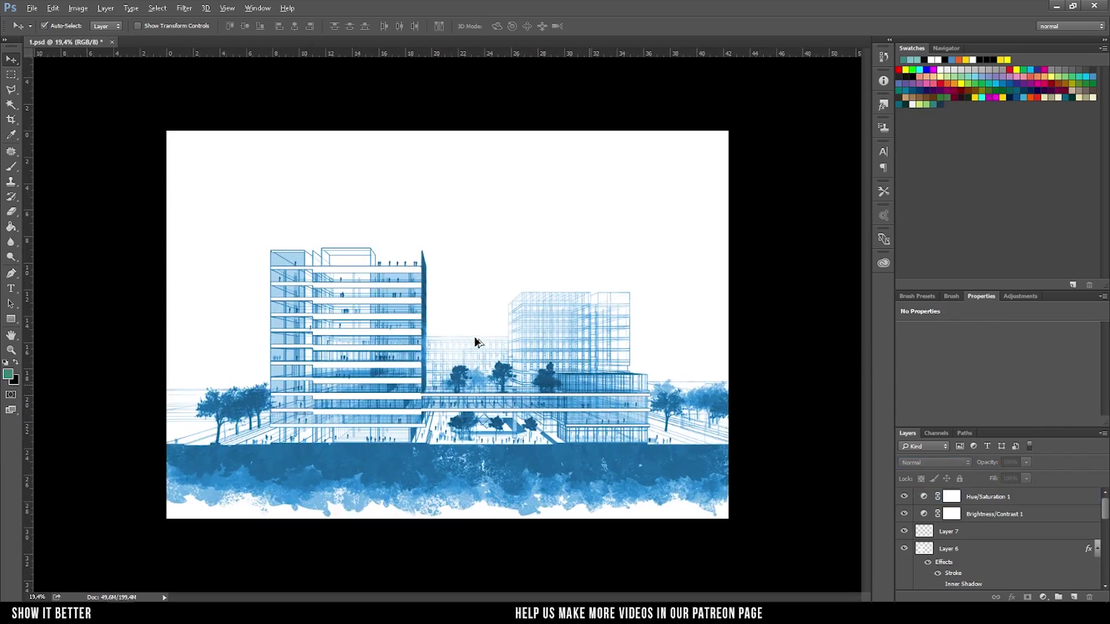
{"action": "left_click", "coordinate": [978, 500]}
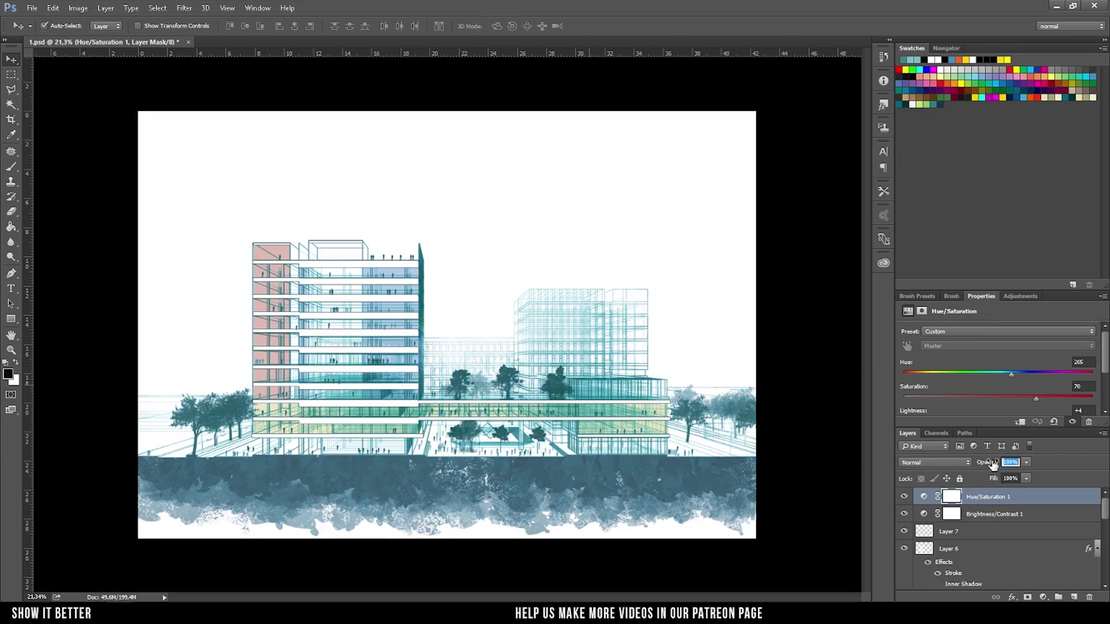
{"action": "left_click_drag", "start_coordinate": [975, 465], "coordinate": [1018, 465]}
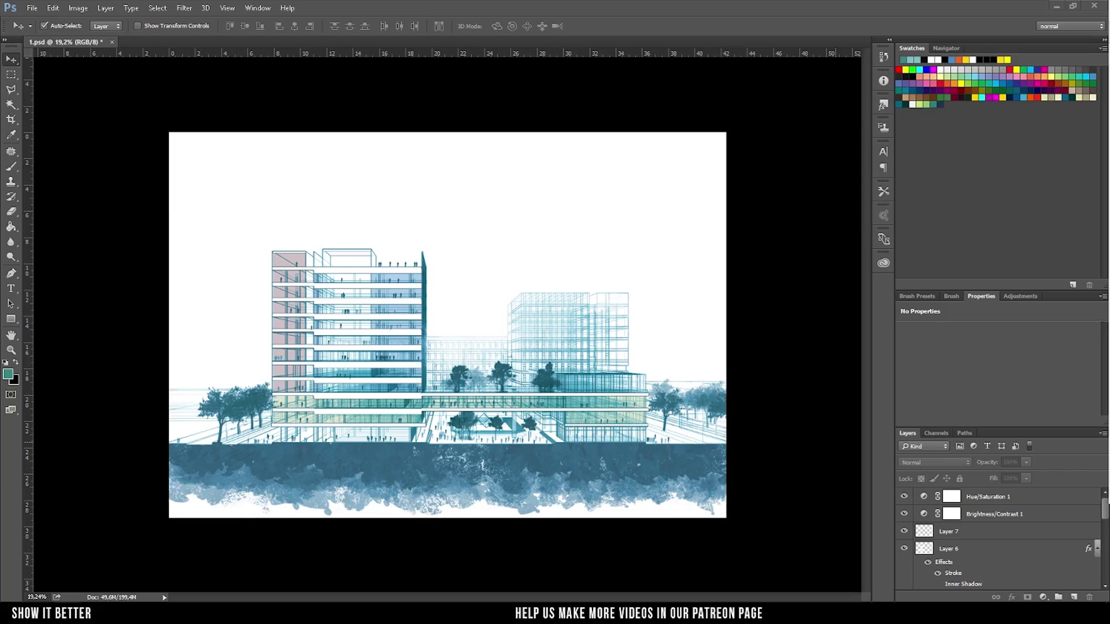
{"action": "left_click_drag", "start_coordinate": [473, 342], "coordinate": [334, 235]}
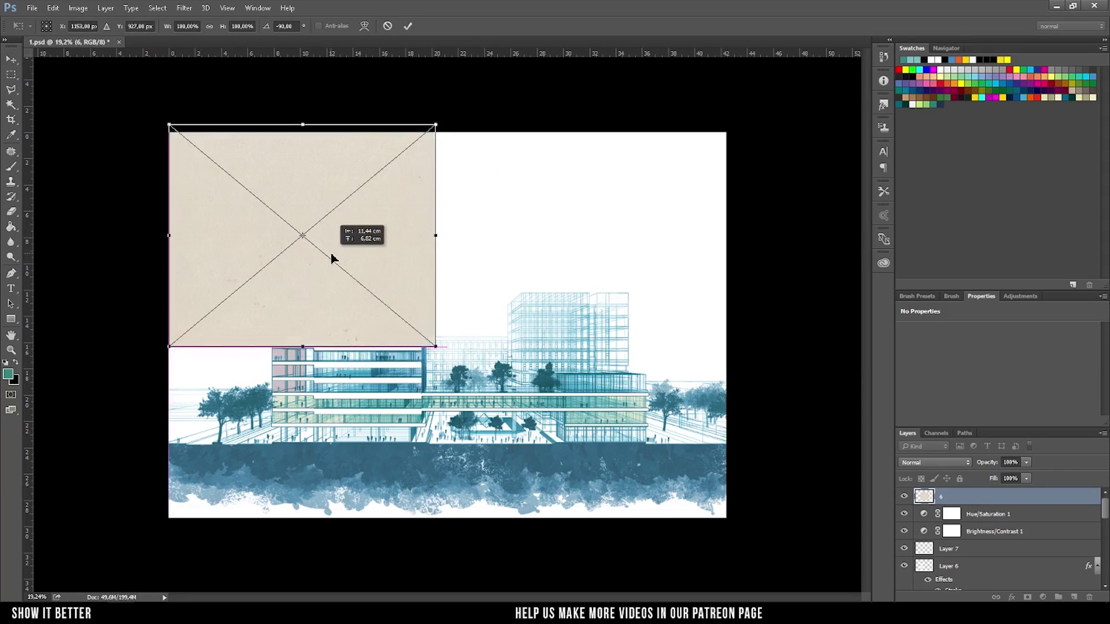
Step: Scale the paper texture to cover the whole canvas and set it to Multiply
{"action": "left_click_drag", "start_coordinate": [438, 357], "coordinate": [727, 518]}
{"action": "key", "text": "Return"}
{"action": "key", "text": "shift+alt+m"}
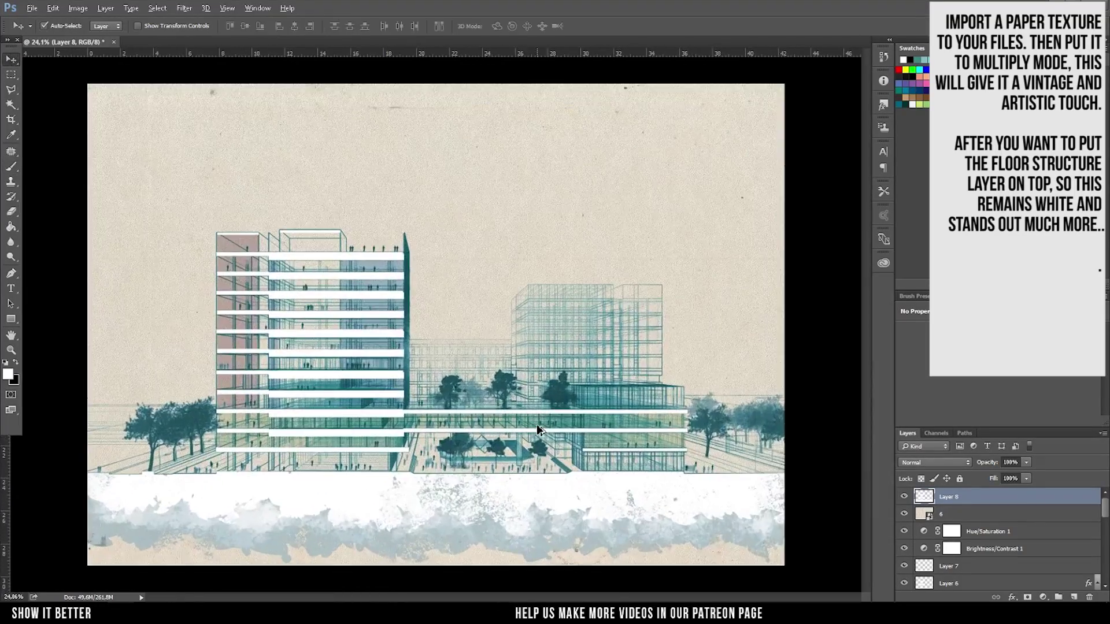
{"action": "scroll", "coordinate": [356, 304], "scroll_direction": "up", "scroll_amount": 5}
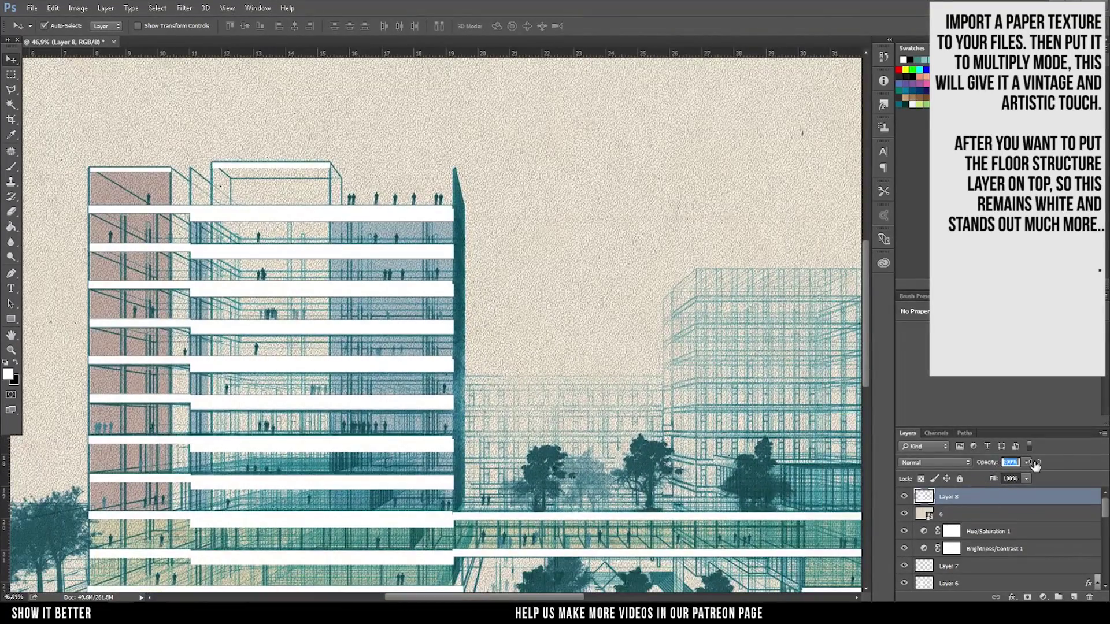
Step: Give Layer 8 a 3 px stroke in teal sampled from the drawing
{"action": "right_click", "coordinate": [946, 503]}
{"action": "left_click", "coordinate": [990, 210]}
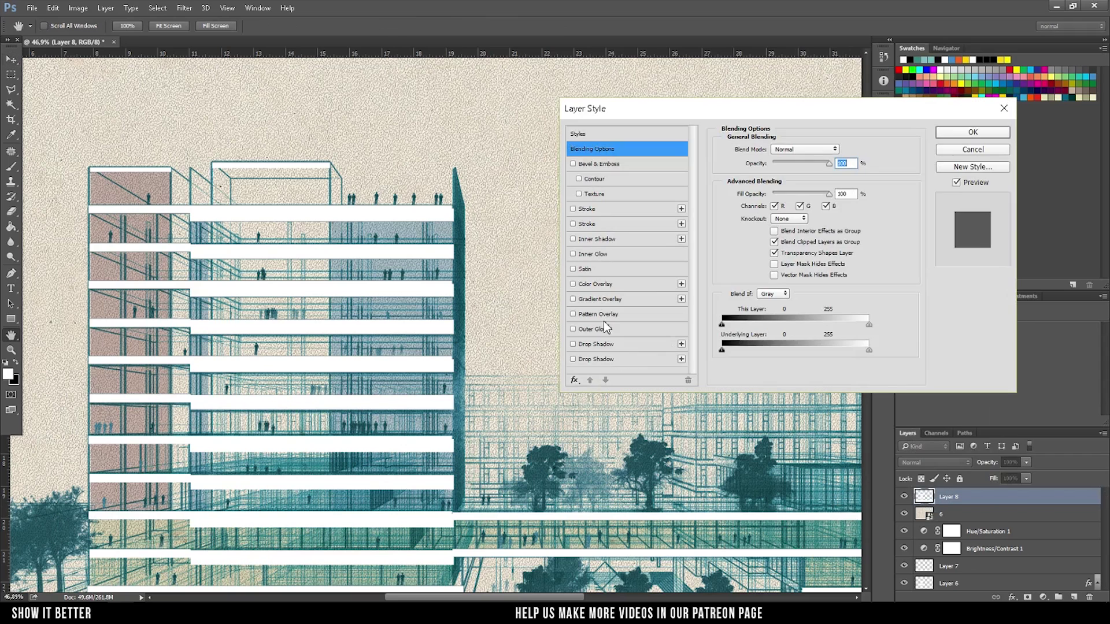
{"action": "left_click", "coordinate": [573, 209]}
{"action": "left_click", "coordinate": [748, 240]}
{"action": "left_click", "coordinate": [663, 448]}
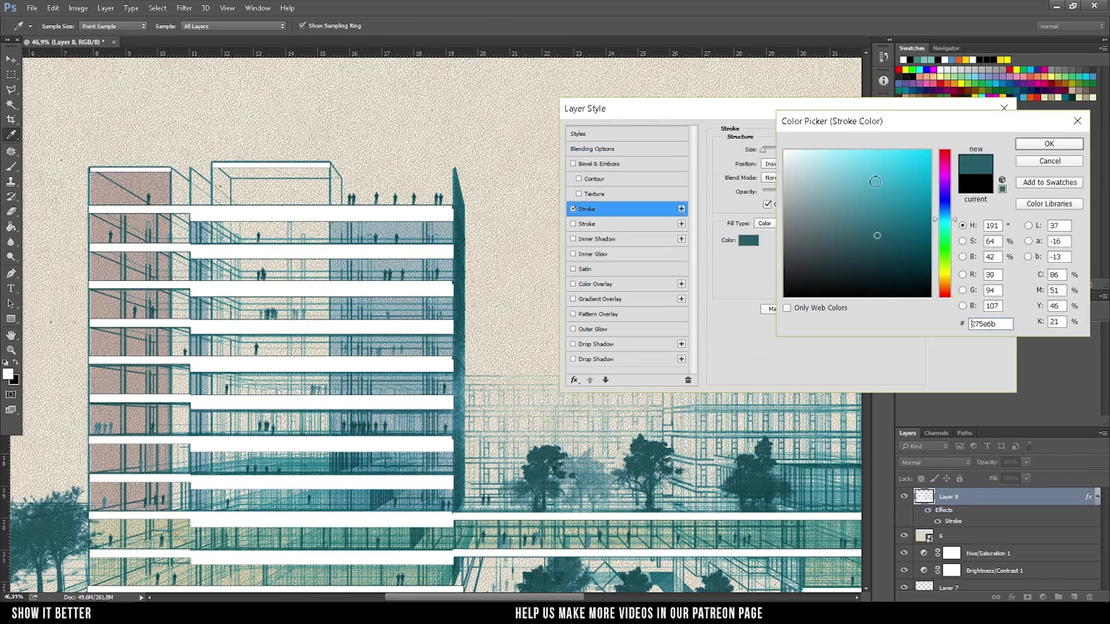
{"action": "left_click", "coordinate": [1034, 152]}
{"action": "left_click_drag", "start_coordinate": [749, 151], "coordinate": [750, 152]}
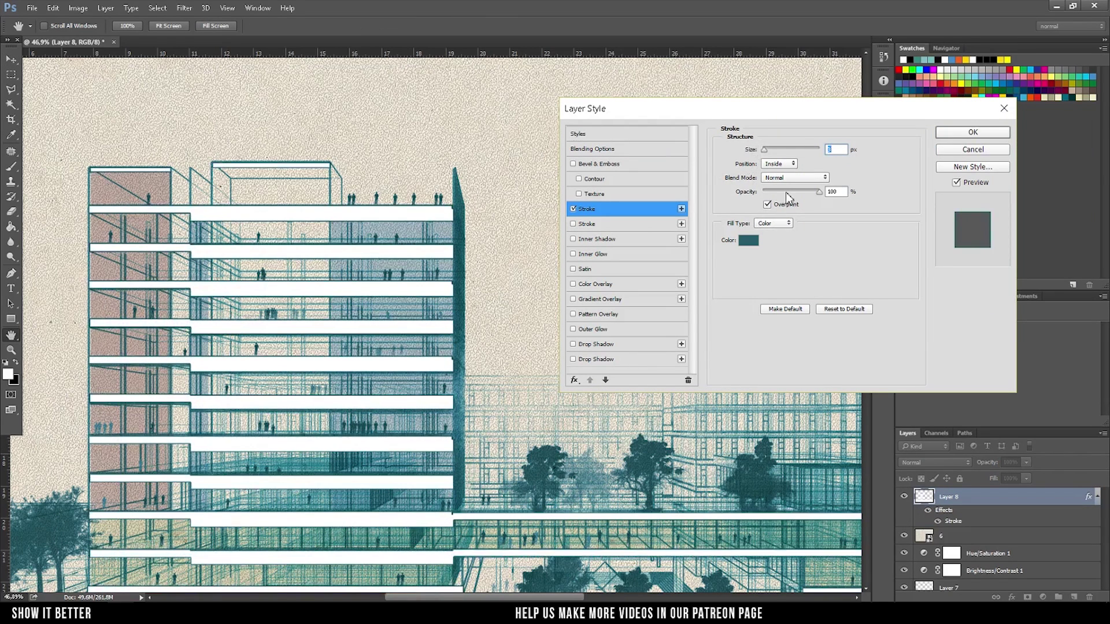
Step: Add a soft drop shadow at about 21% opacity under the slabs and apply the style
{"action": "left_click", "coordinate": [573, 359]}
{"action": "left_click_drag", "start_coordinate": [808, 163], "coordinate": [775, 163]}
{"action": "mouse_move", "coordinate": [764, 201]}
{"action": "left_mouse_down"}
{"action": "mouse_move", "coordinate": [777, 201]}
{"action": "mouse_move", "coordinate": [768, 230]}
{"action": "mouse_move", "coordinate": [763, 216]}
{"action": "mouse_move", "coordinate": [783, 230]}
{"action": "left_mouse_up"}
{"action": "left_click_drag", "start_coordinate": [776, 163], "coordinate": [805, 164]}
{"action": "left_click", "coordinate": [951, 134]}
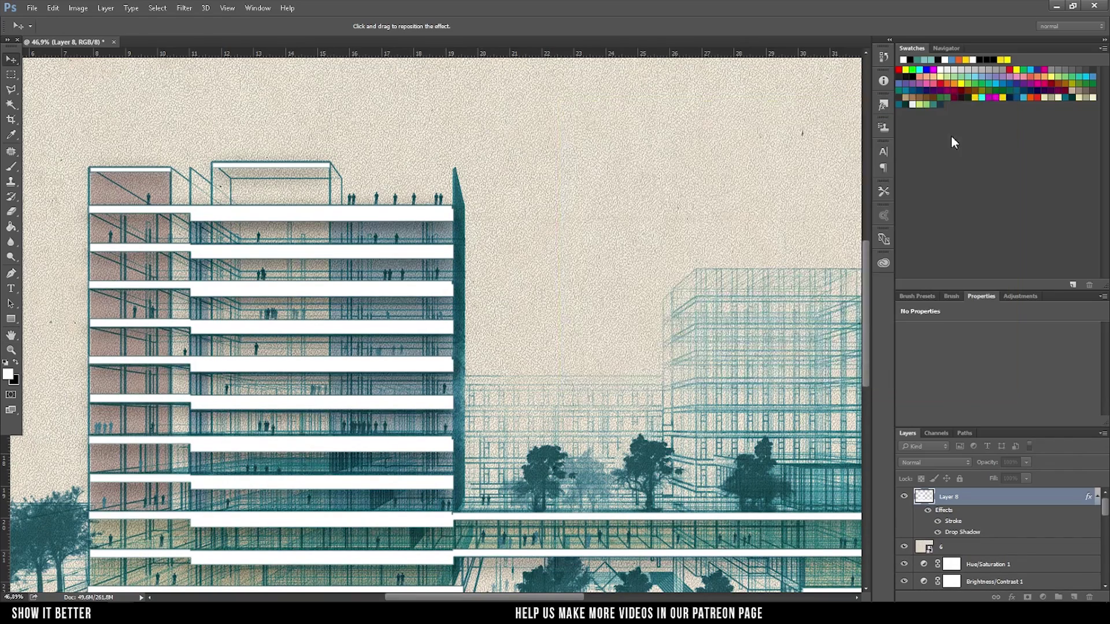
{"action": "scroll", "coordinate": [382, 339], "scroll_direction": "down", "scroll_amount": 4}
{"action": "scroll", "coordinate": [381, 339], "scroll_direction": "up", "scroll_amount": 1}
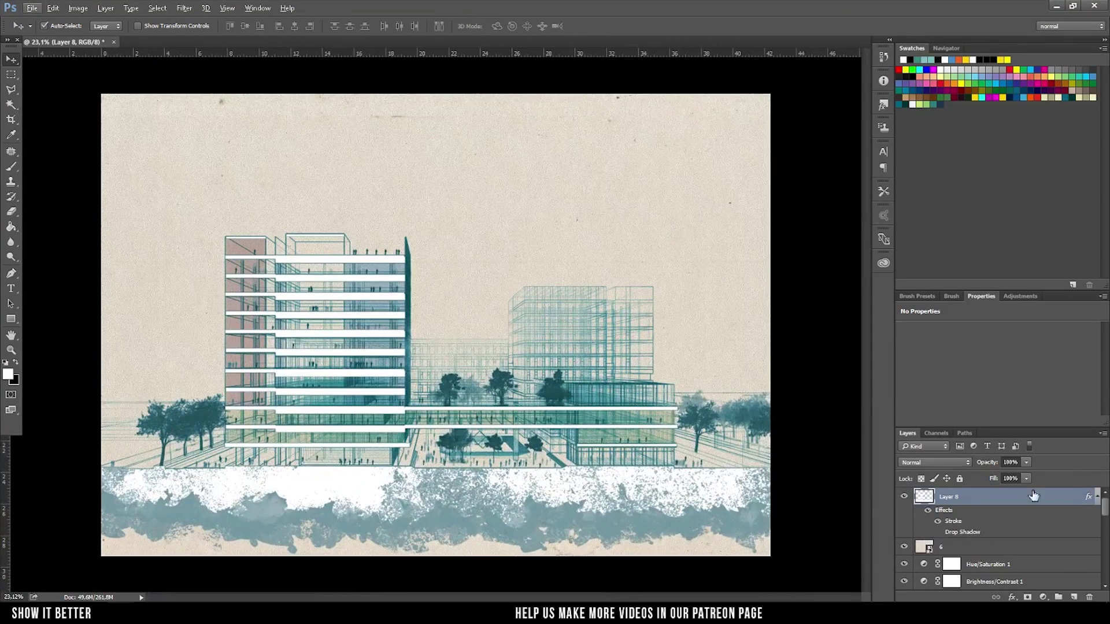
Step: Select the white strip along the bottom with a rectangular marquee and delete it
{"action": "scroll", "coordinate": [427, 330], "scroll_direction": "down", "scroll_amount": 7}
{"action": "scroll", "coordinate": [428, 330], "scroll_direction": "up", "scroll_amount": 2}
{"action": "key", "text": "m"}
{"action": "left_click_drag", "start_coordinate": [219, 432], "coordinate": [709, 548]}
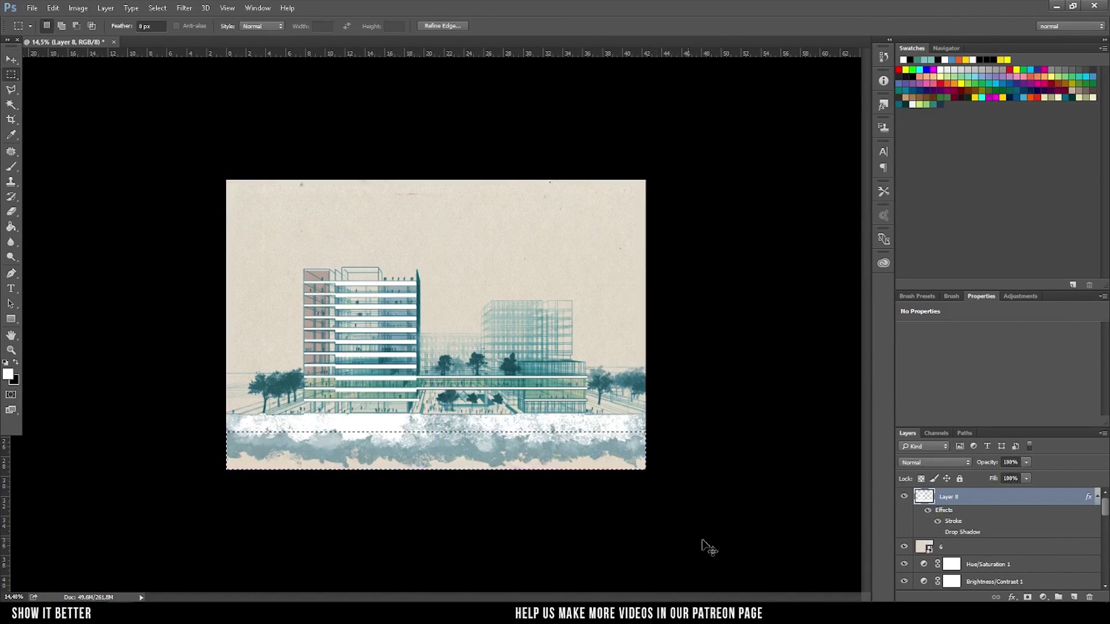
{"action": "scroll", "coordinate": [965, 553], "scroll_direction": "down", "scroll_amount": 5}
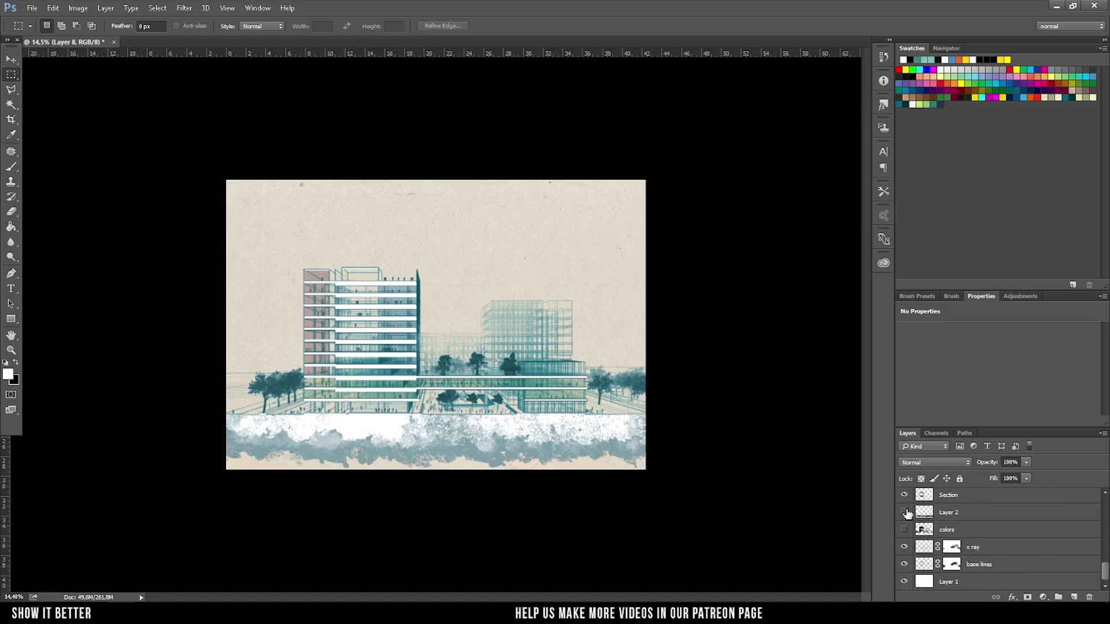
{"action": "scroll", "coordinate": [441, 331], "scroll_direction": "up", "scroll_amount": 1}
{"action": "scroll", "coordinate": [982, 538], "scroll_direction": "up", "scroll_amount": 5}
{"action": "left_click_drag", "start_coordinate": [698, 511], "coordinate": [169, 427]}
{"action": "key", "text": "Delete"}
{"action": "key", "text": "ctrl+h"}
Step: Toggle the slab layer's visibility to compare the drawing with and without slabs
{"action": "scroll", "coordinate": [395, 432], "scroll_direction": "up", "scroll_amount": 2}
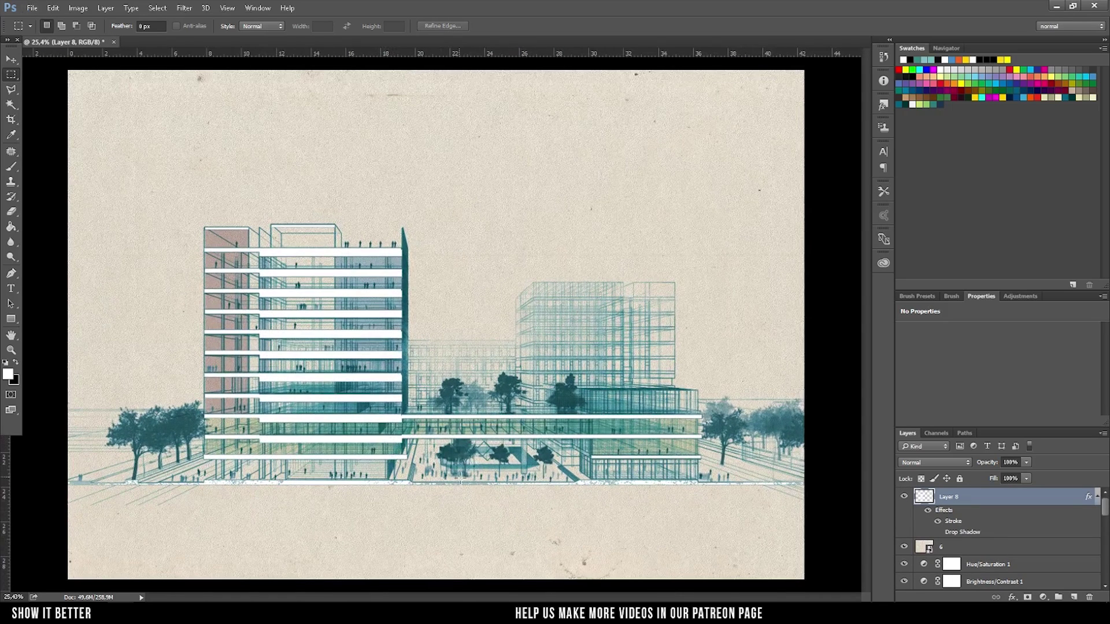
{"action": "scroll", "coordinate": [461, 475], "scroll_direction": "up", "scroll_amount": 2}
{"action": "scroll", "coordinate": [313, 382], "scroll_direction": "down", "scroll_amount": 3}
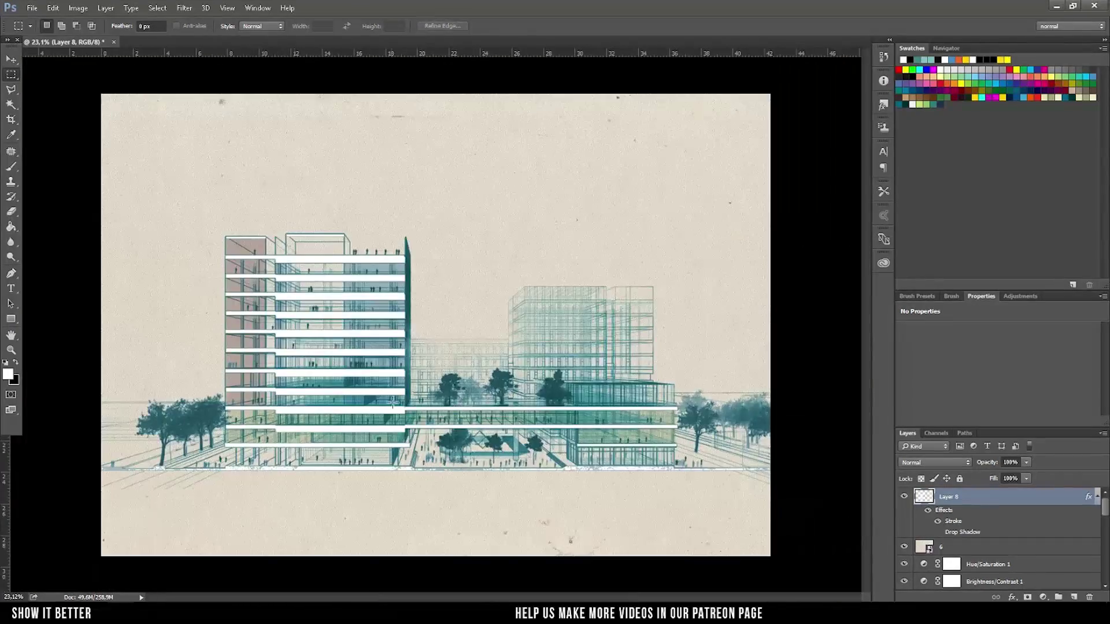
{"action": "left_click", "coordinate": [904, 496]}
{"action": "scroll", "coordinate": [425, 520], "scroll_direction": "up", "scroll_amount": 1}
{"action": "scroll", "coordinate": [425, 520], "scroll_direction": "up", "scroll_amount": 1}
{"action": "scroll", "coordinate": [425, 520], "scroll_direction": "up", "scroll_amount": 2}
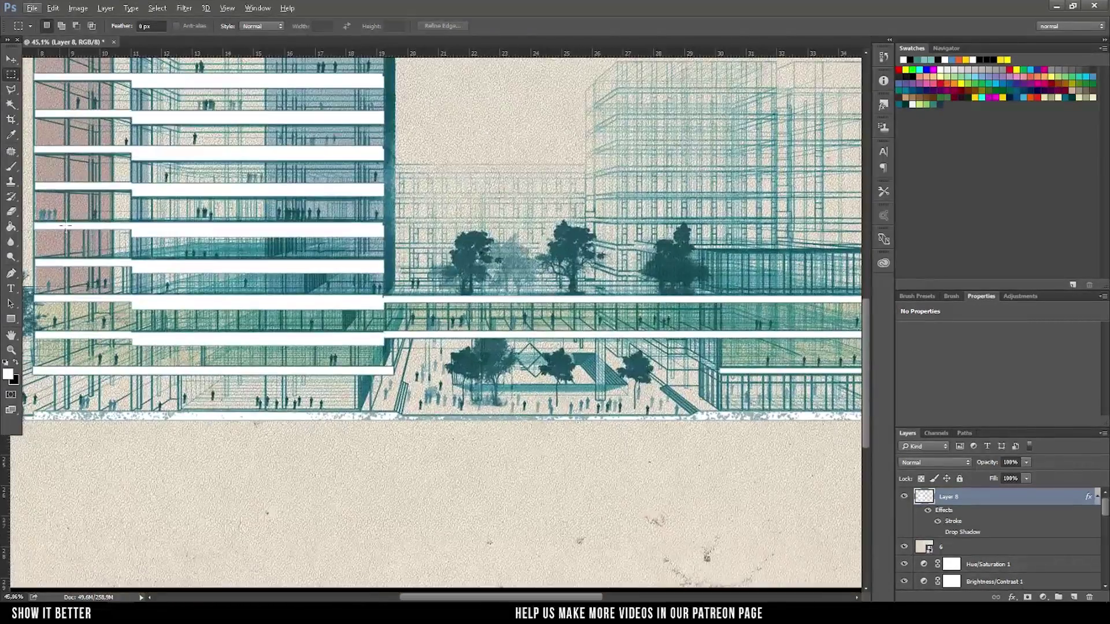
Step: Start a text line below the drawing, typing 'AR'
{"action": "key", "text": "v"}
{"action": "key", "text": "t"}
{"action": "left_click", "coordinate": [451, 495]}
{"action": "type", "text": "AR"}
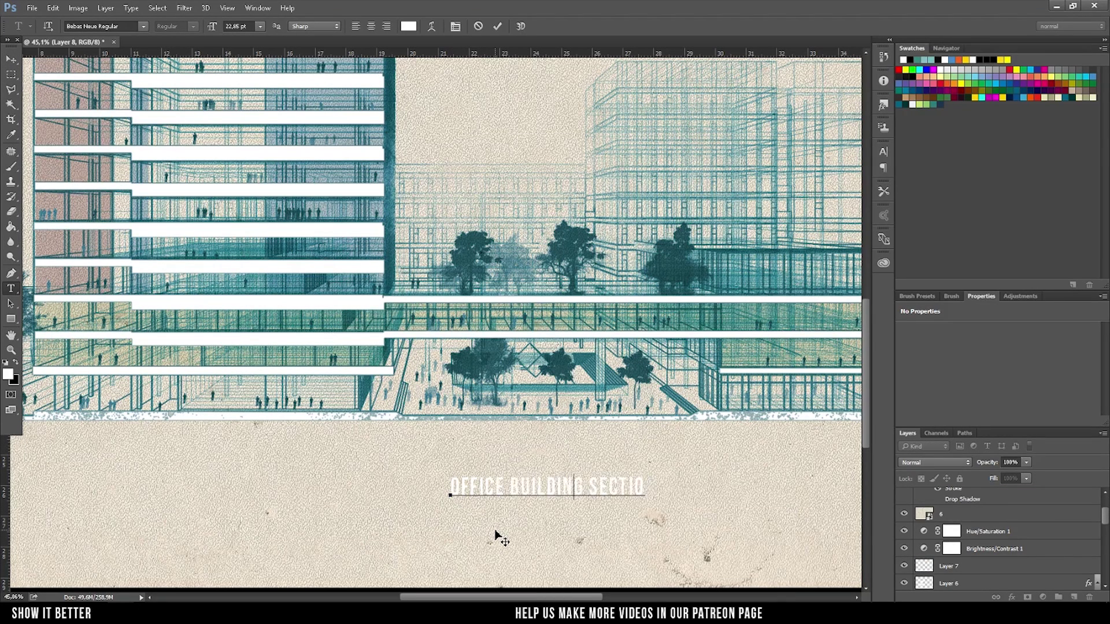
Step: Duplicate the SECTION 1:100 line below itself and retype the copy as OFFICE BUILDING
{"action": "key", "text": "ctrl+t"}
{"action": "mouse_move", "coordinate": [569, 497]}
{"action": "left_mouse_down"}
{"action": "mouse_move", "coordinate": [595, 509]}
{"action": "mouse_move", "coordinate": [576, 520]}
{"action": "left_mouse_up"}
{"action": "key", "text": "Return"}
{"action": "key", "text": "t"}
{"action": "triple_click", "coordinate": [560, 509]}
{"action": "type", "text": "of"}
{"action": "left_click", "coordinate": [17, 60]}
Step: Shrink the OFFICE BUILDING line slightly and add the KUMBAYA line
{"action": "key", "text": "ctrl+t"}
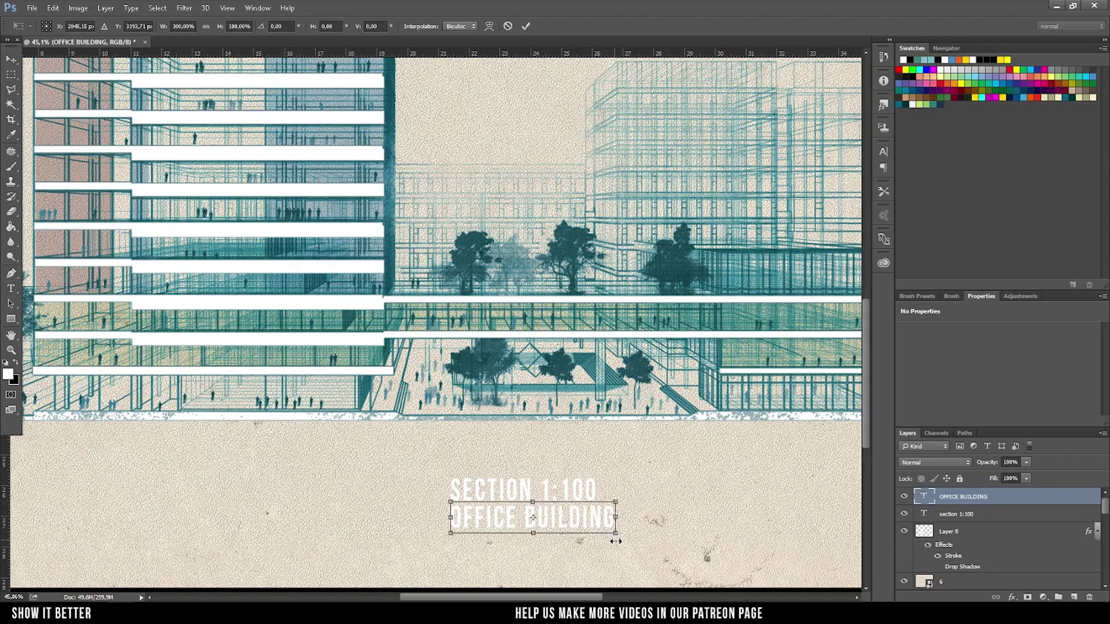
{"action": "key", "text": "Return"}
{"action": "left_click_drag", "start_coordinate": [570, 522], "coordinate": [541, 531]}
{"action": "key", "text": "t"}
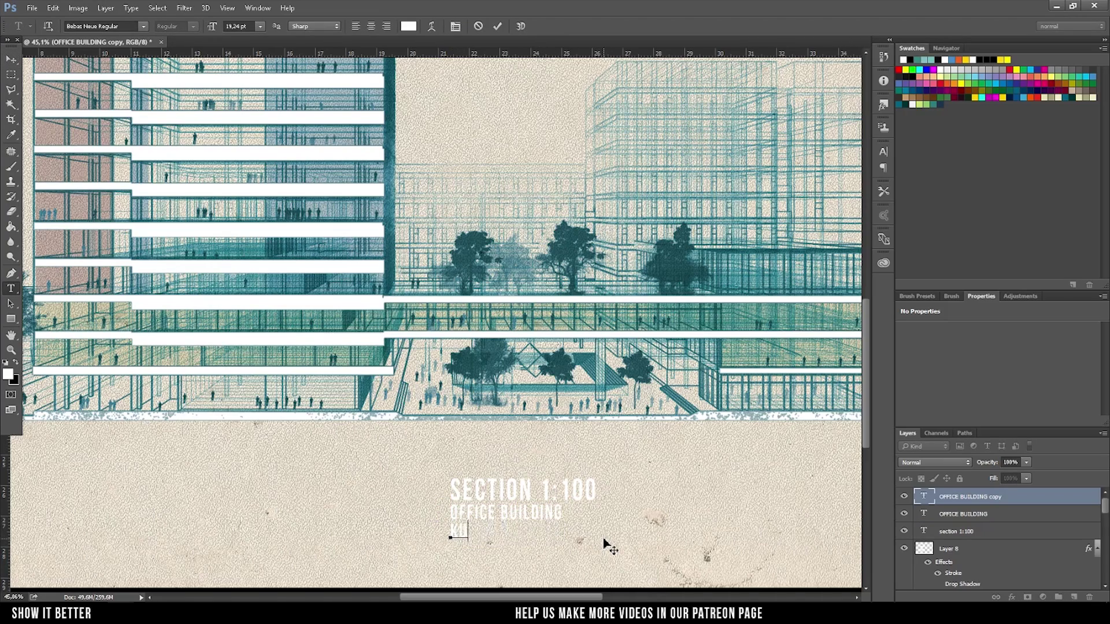
{"action": "left_click", "coordinate": [11, 58]}
Step: Move the three title layers together into the sheet's top-left corner
{"action": "left_click", "coordinate": [956, 531], "text": "shift"}
{"action": "key", "text": "ctrl+0"}
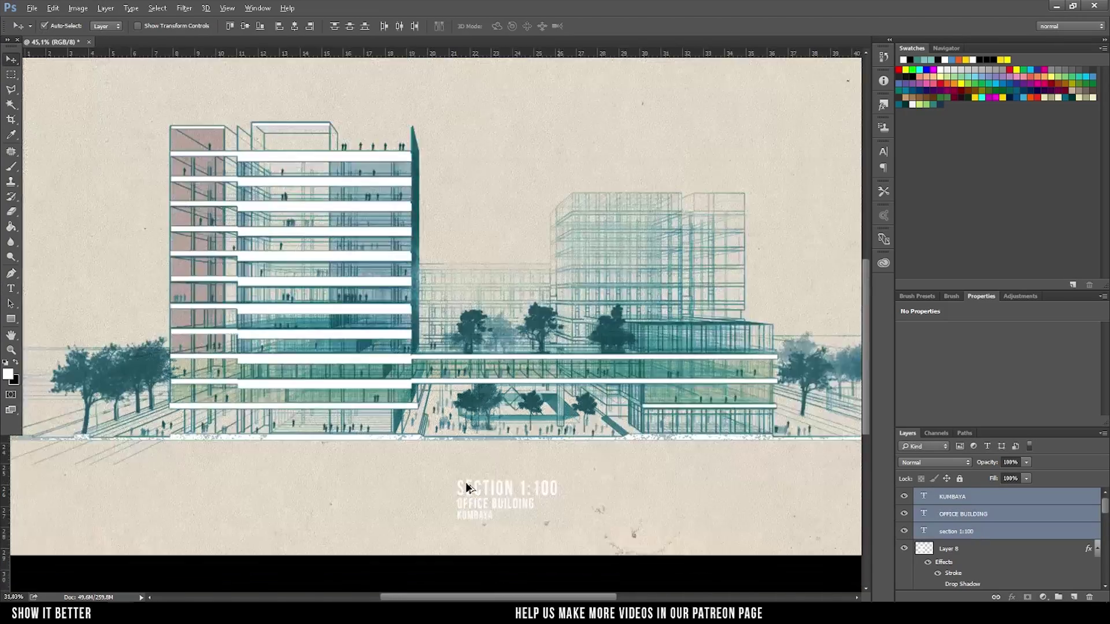
{"action": "left_click_drag", "start_coordinate": [447, 498], "coordinate": [276, 516]}
{"action": "left_click_drag", "start_coordinate": [95, 537], "coordinate": [176, 145]}
{"action": "scroll", "coordinate": [164, 178], "scroll_direction": "down", "scroll_amount": 2}
{"action": "key", "text": "ctrl+shift+alt+n"}
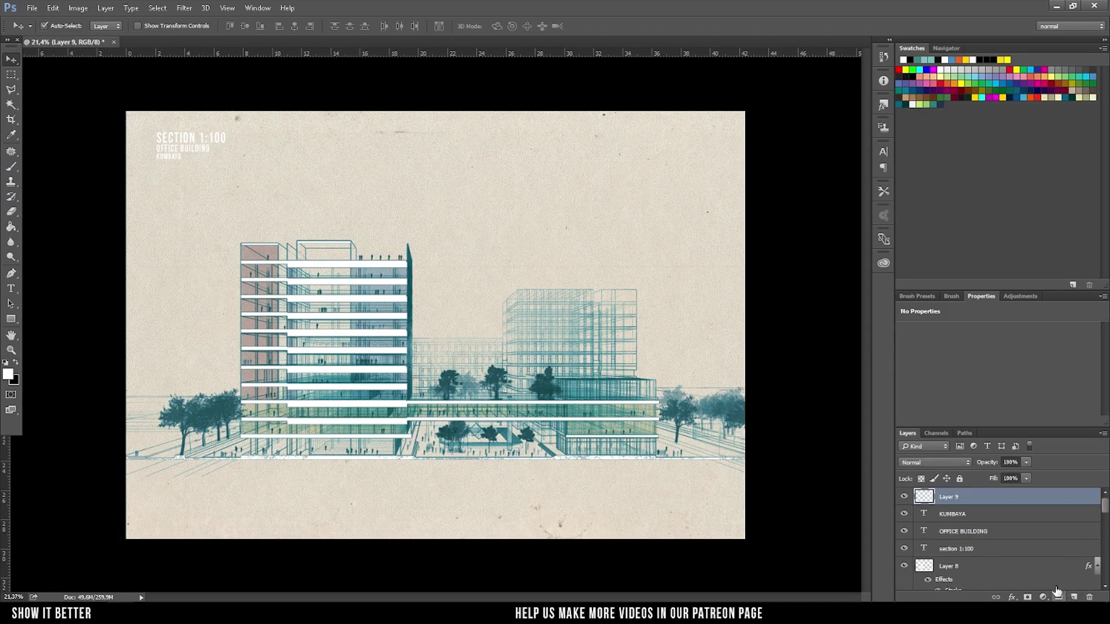
Step: Fill the whole sheet with white on the new layer and set its fill to 0%
{"action": "key", "text": "m"}
{"action": "left_click_drag", "start_coordinate": [730, 130], "coordinate": [731, 127]}
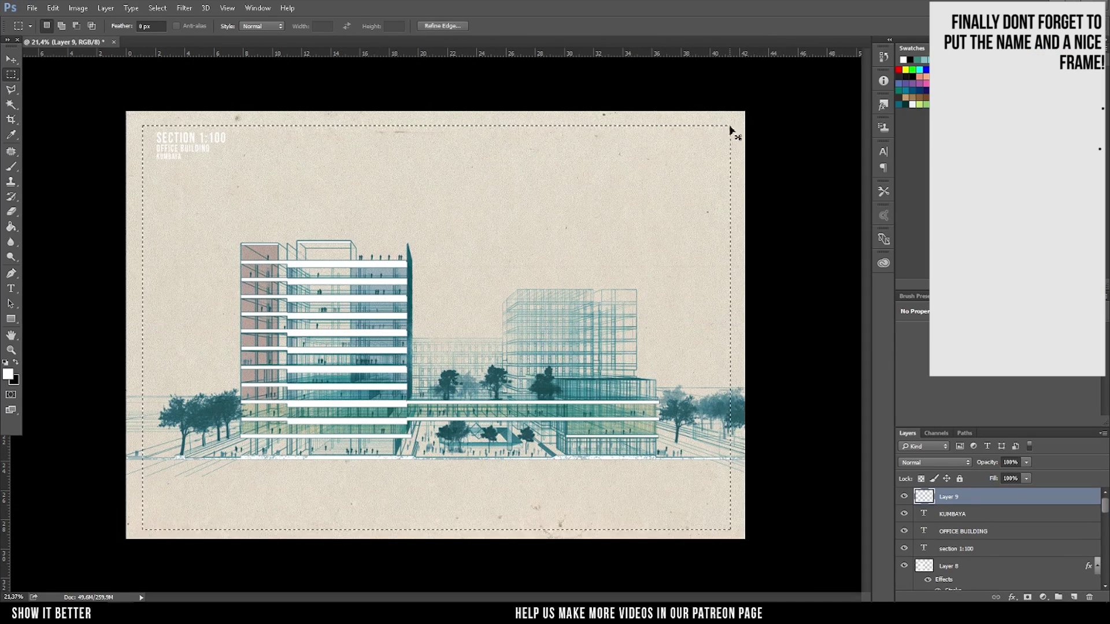
{"action": "key", "text": "g"}
{"action": "left_click", "coordinate": [475, 311]}
{"action": "left_click_drag", "start_coordinate": [993, 479], "coordinate": [841, 499]}
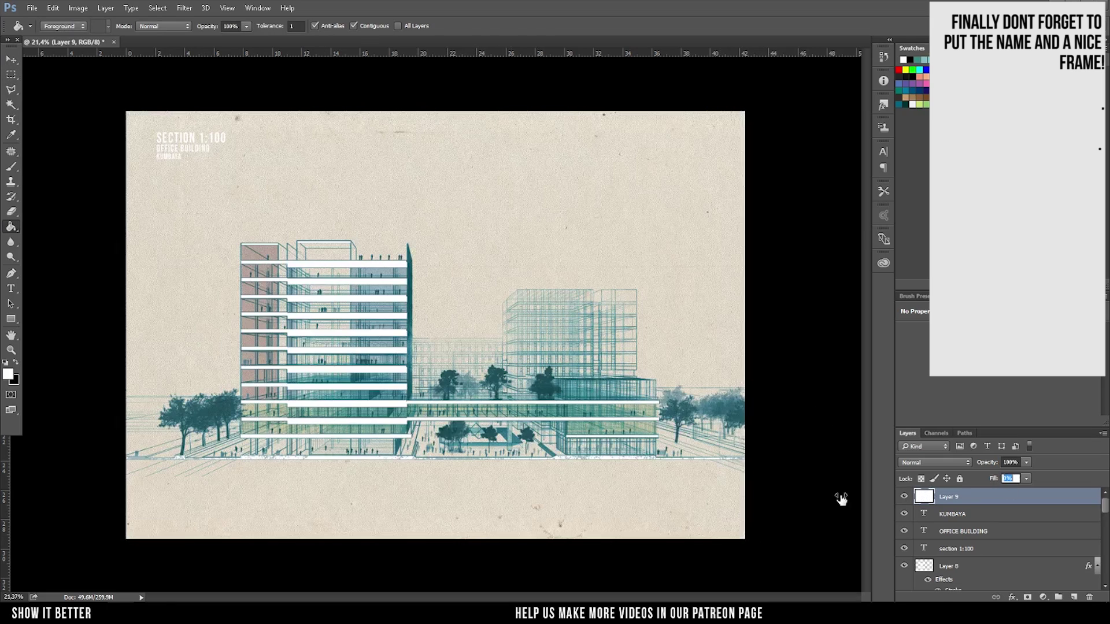
Step: Give the frame layer a 35 px white stroke at 100% opacity
{"action": "right_click", "coordinate": [949, 505]}
{"action": "left_click", "coordinate": [682, 93]}
{"action": "left_click", "coordinate": [587, 209]}
{"action": "left_click_drag", "start_coordinate": [766, 150], "coordinate": [777, 153]}
{"action": "left_click", "coordinate": [748, 240]}
{"action": "left_click", "coordinate": [791, 145]}
{"action": "key", "text": "Return"}
{"action": "mouse_move", "coordinate": [793, 192]}
{"action": "left_mouse_down"}
{"action": "mouse_move", "coordinate": [820, 191]}
{"action": "mouse_move", "coordinate": [769, 151]}
{"action": "left_mouse_up"}
{"action": "key", "text": "Return"}
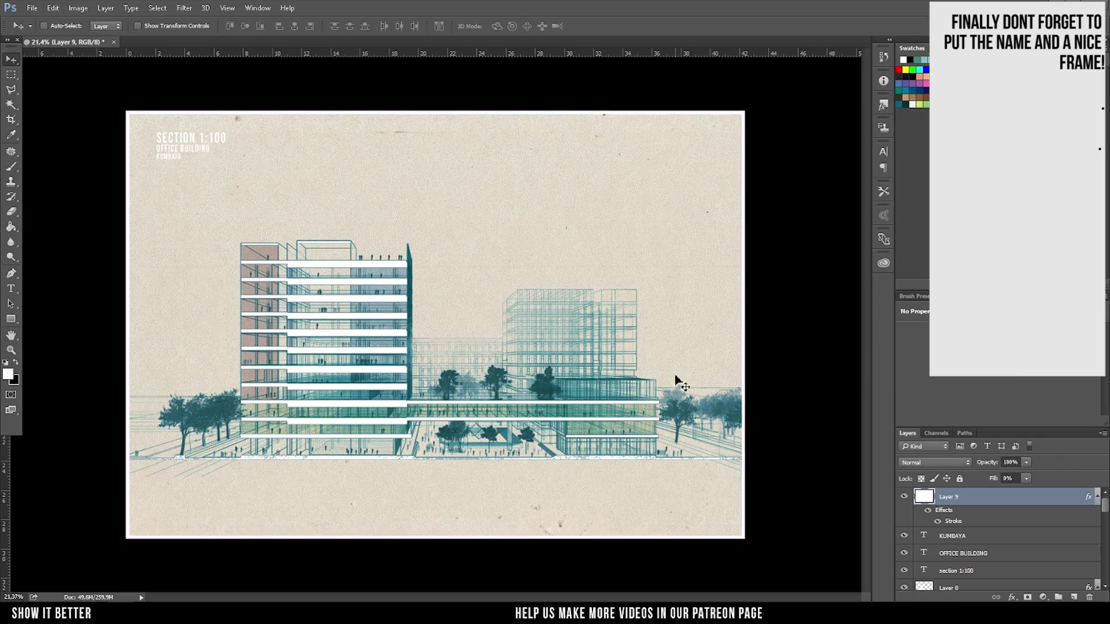
Step: Pull all four frame edges inward so it sits inset from the sheet
{"action": "key", "text": "ctrl+t"}
{"action": "left_click_drag", "start_coordinate": [744, 316], "coordinate": [735, 316]}
{"action": "left_click_drag", "start_coordinate": [435, 539], "coordinate": [435, 520]}
{"action": "left_click_drag", "start_coordinate": [126, 316], "coordinate": [136, 315]}
{"action": "left_click_drag", "start_coordinate": [436, 111], "coordinate": [435, 119]}
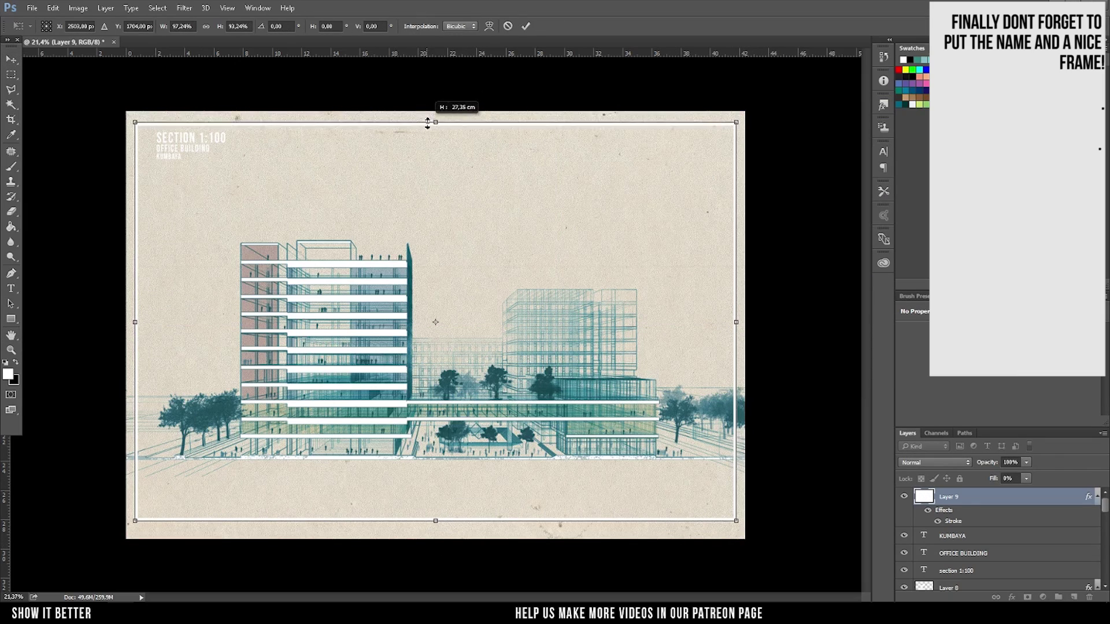
{"action": "key", "text": "Return"}
{"action": "scroll", "coordinate": [243, 451], "scroll_direction": "up", "scroll_amount": 3}
{"action": "scroll", "coordinate": [1070, 515], "scroll_direction": "down", "scroll_amount": 5}
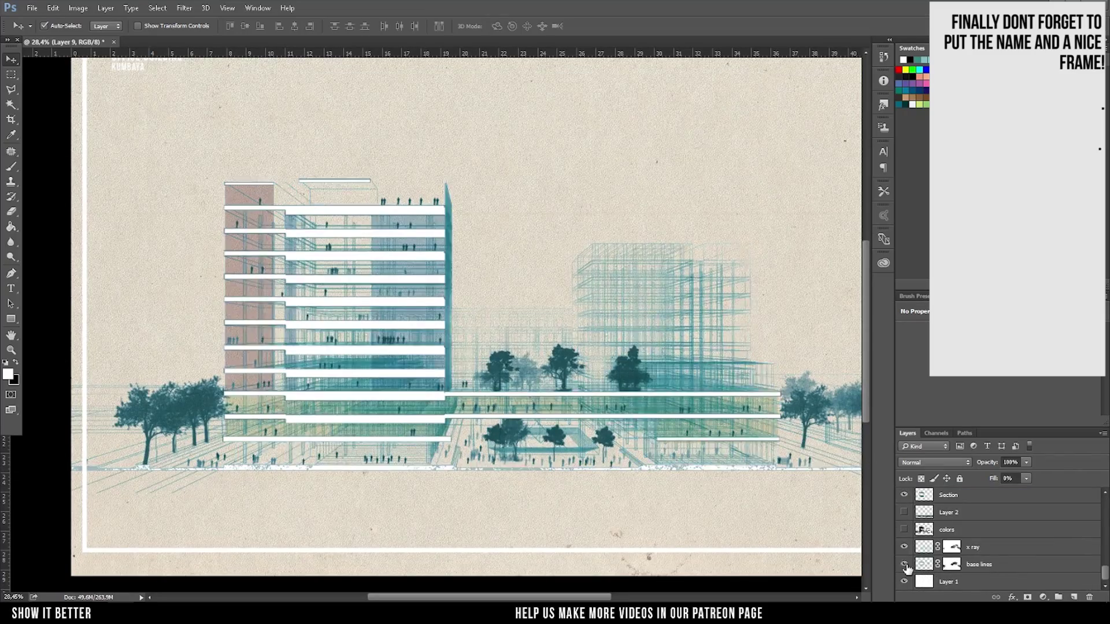
Step: Select the x ray layer's mask and switch to the Brush tool
{"action": "left_click", "coordinate": [953, 546]}
{"action": "key", "text": "b"}
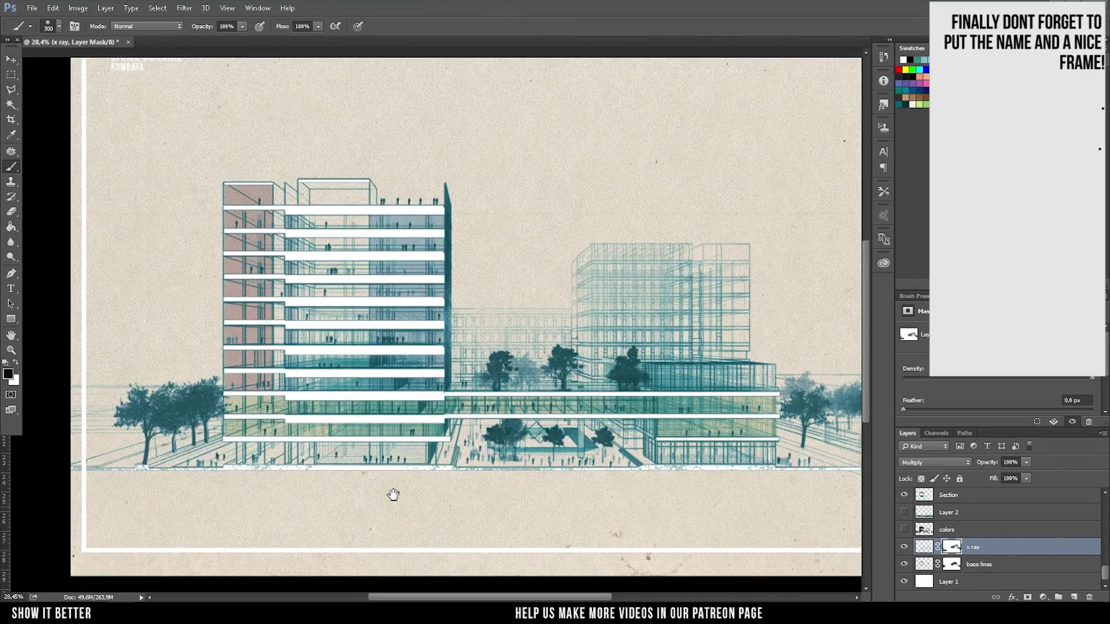
{"action": "scroll", "coordinate": [391, 491], "scroll_direction": "down", "scroll_amount": 2}
{"action": "scroll", "coordinate": [269, 263], "scroll_direction": "down", "scroll_amount": 1}
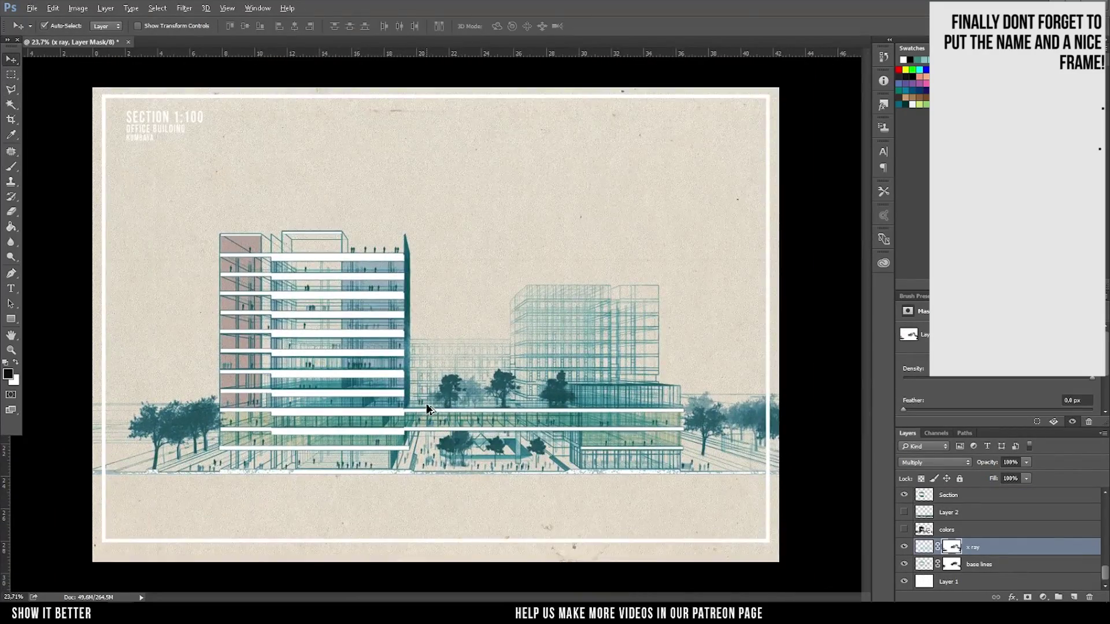
{"action": "scroll", "coordinate": [922, 554], "scroll_direction": "up", "scroll_amount": 5}
Step: Try other hues on Hue/Saturation 1, then return it to 205
{"action": "left_click", "coordinate": [904, 551]}
{"action": "left_click", "coordinate": [982, 551]}
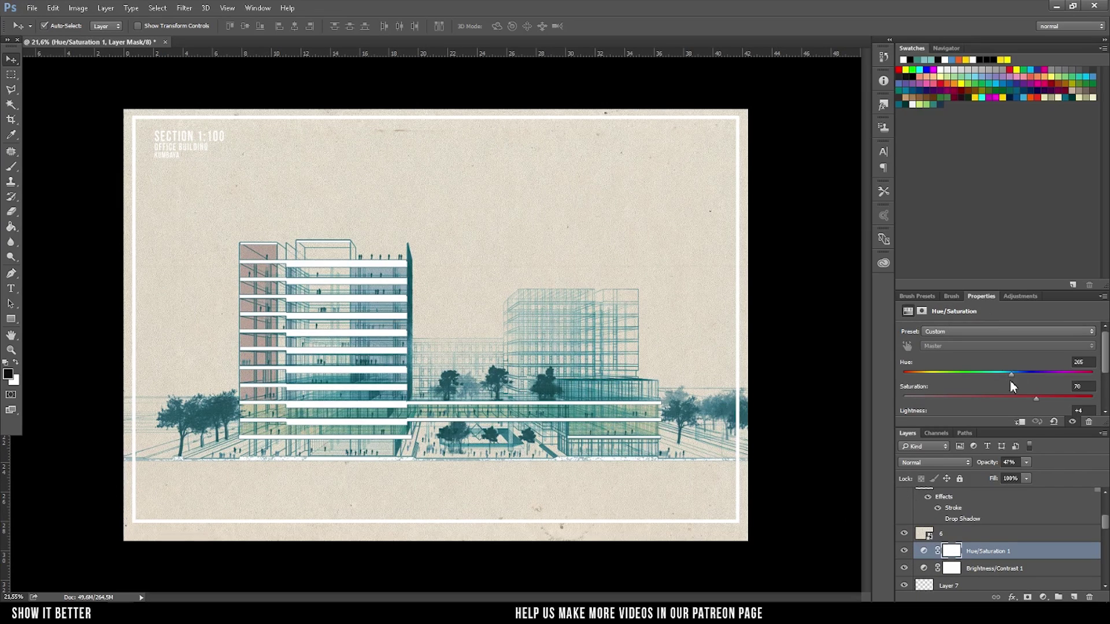
{"action": "mouse_move", "coordinate": [945, 373]}
{"action": "left_mouse_down"}
{"action": "mouse_move", "coordinate": [1027, 375]}
{"action": "mouse_move", "coordinate": [1011, 374]}
{"action": "left_mouse_up"}
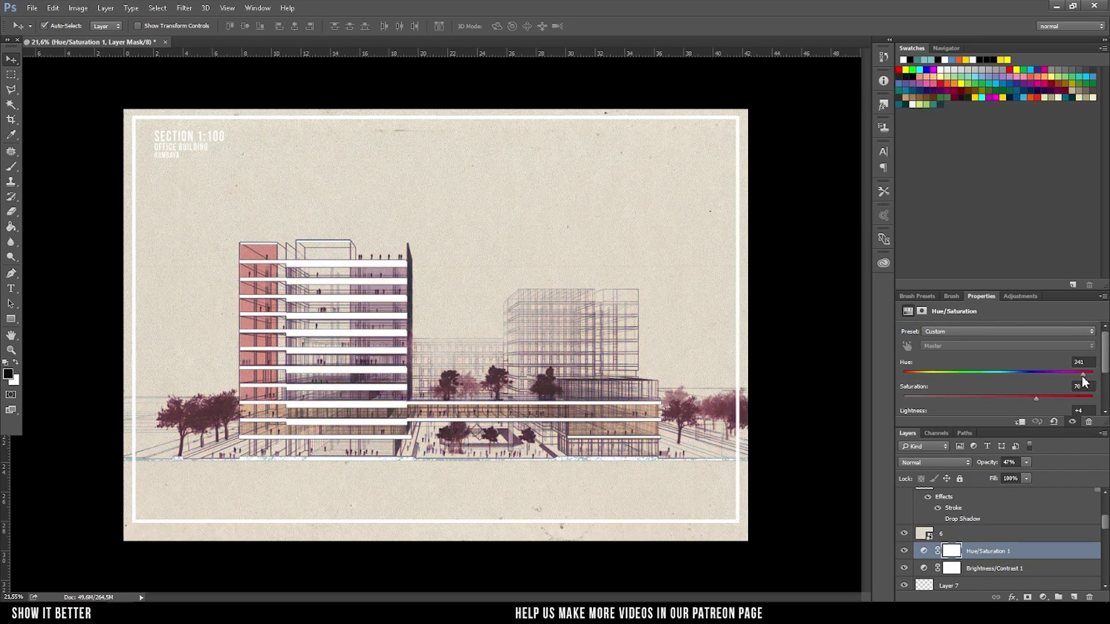
{"action": "left_click", "coordinate": [904, 550]}
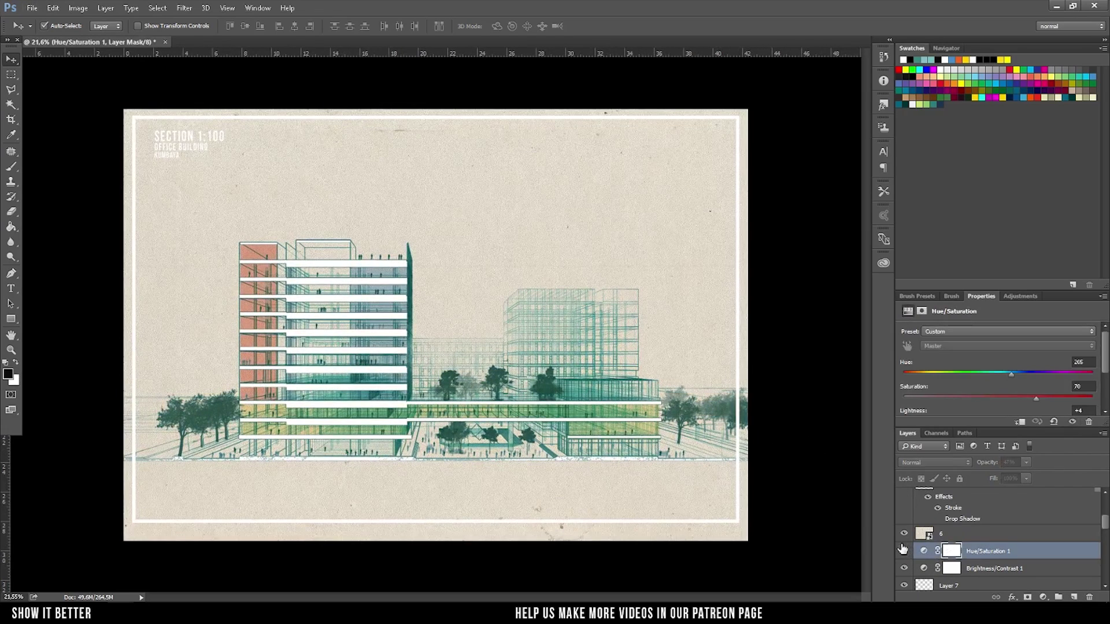
{"action": "left_click", "coordinate": [647, 417]}
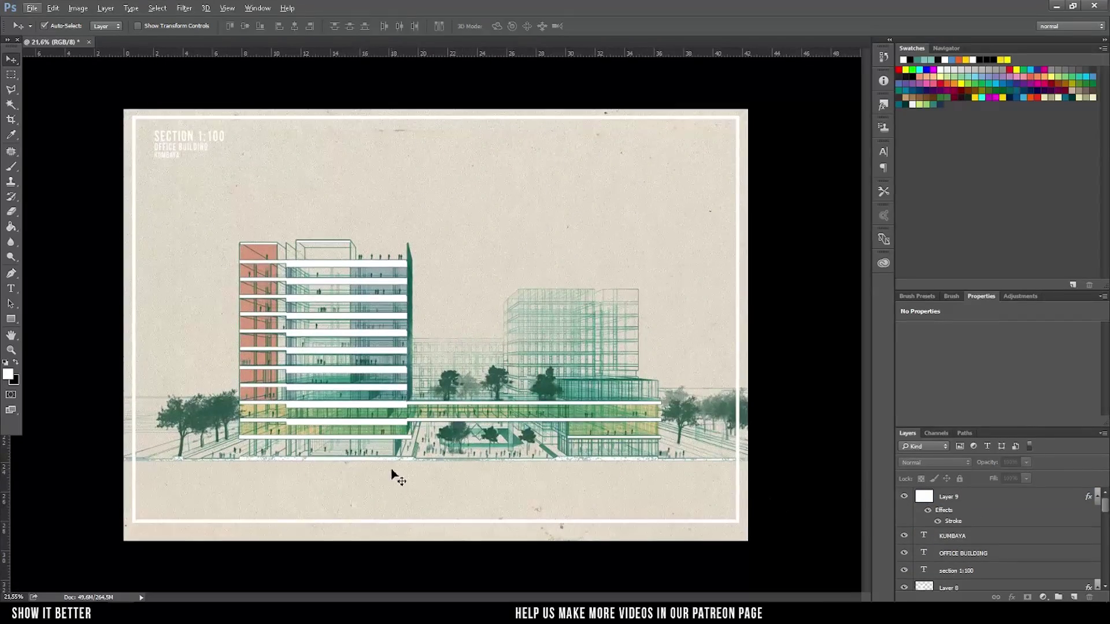
Step: Lower the white frame's bottom edge slightly
{"action": "left_click", "coordinate": [392, 473]}
{"action": "key", "text": "ctrl+t"}
{"action": "left_click_drag", "start_coordinate": [492, 522], "coordinate": [491, 531]}
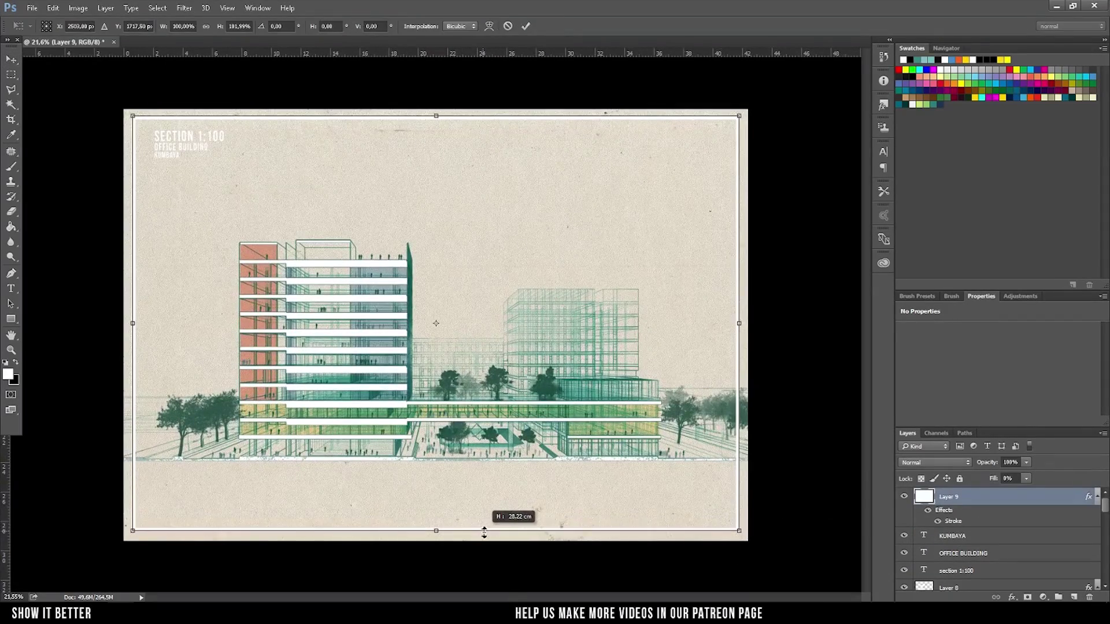
{"action": "key", "text": "Return"}
Step: Preview the finished sheet full screen with the panels hidden
{"action": "key", "text": "f"}
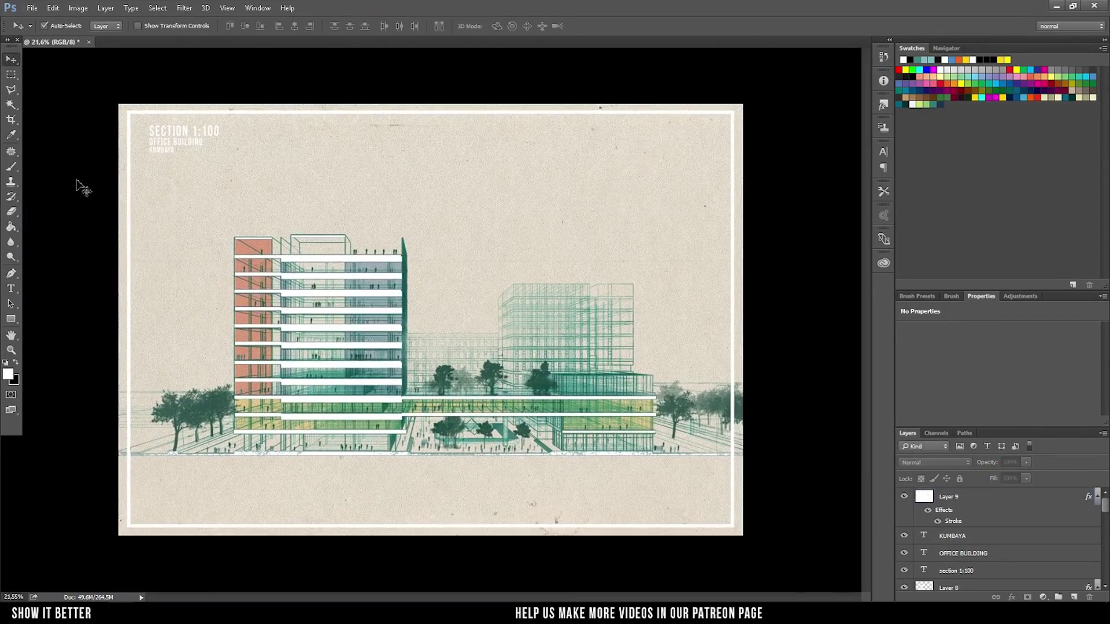
{"action": "key", "text": "f"}
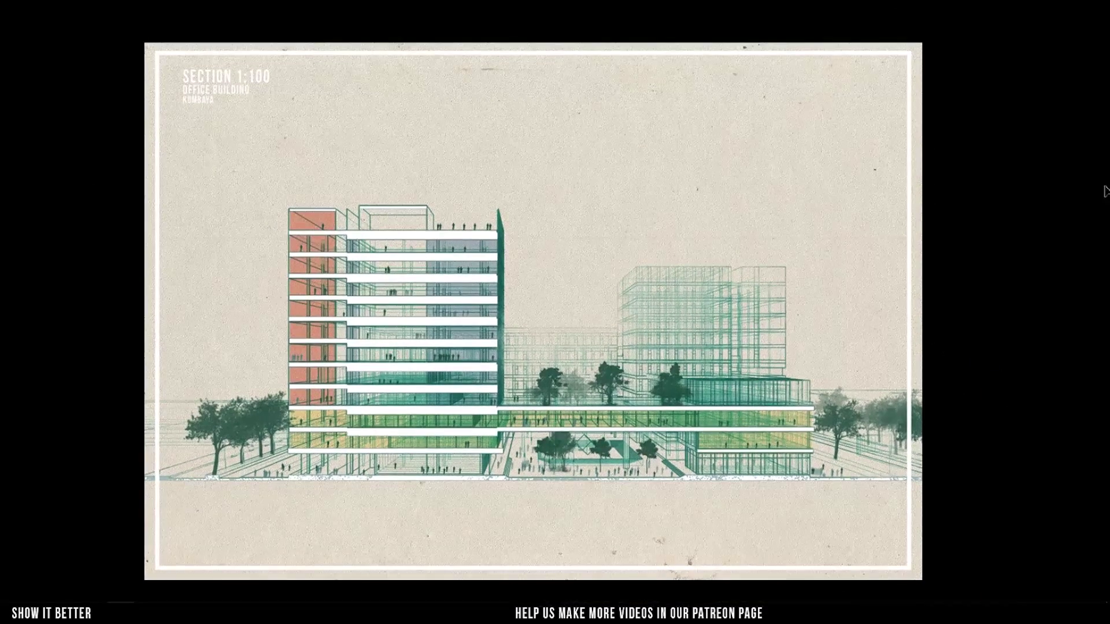
{"action": "scroll", "coordinate": [947, 565], "scroll_direction": "down", "scroll_amount": 3}
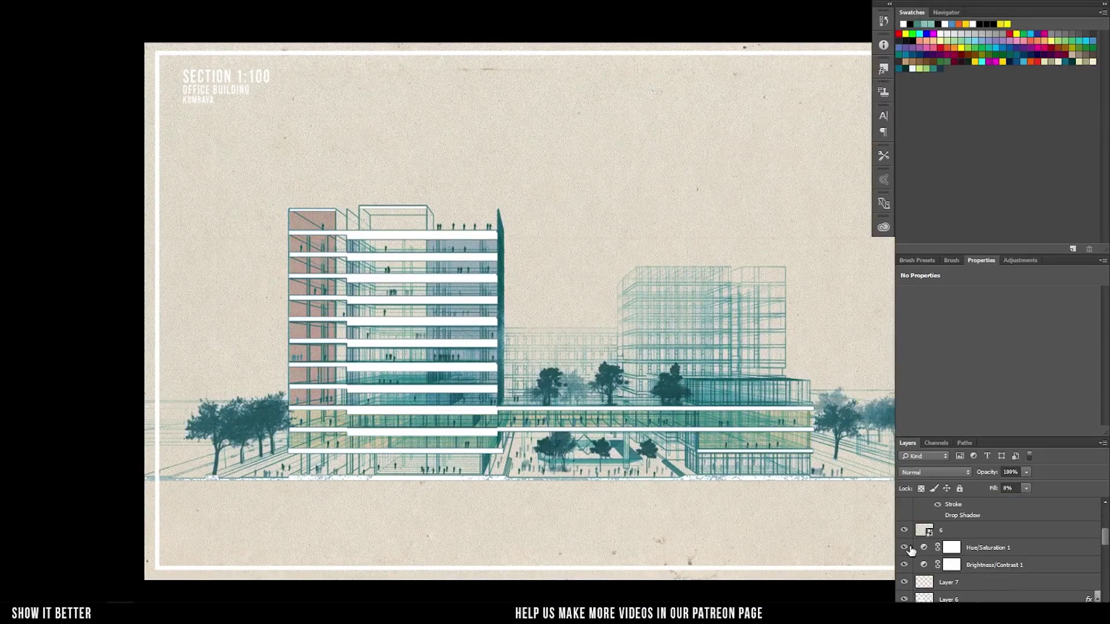